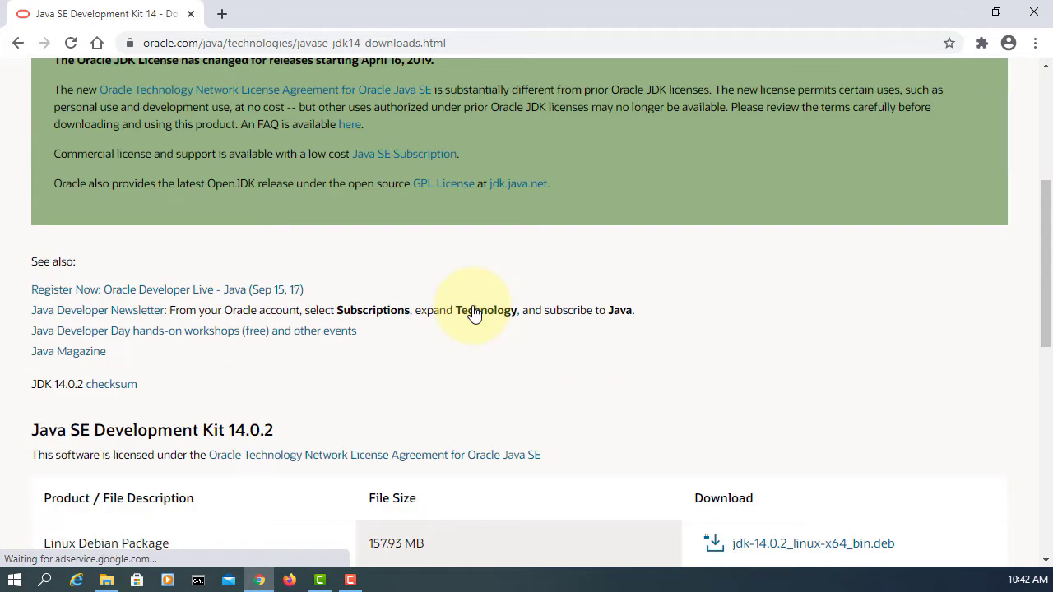
- Download the Windows x64 Installer jdk-14.0.2_windows-x64_bin.exe, accepting the Oracle license agreement and keeping the file
{"action": "scroll", "coordinate": [475, 313], "scroll_direction": "down", "scroll_amount": 3}
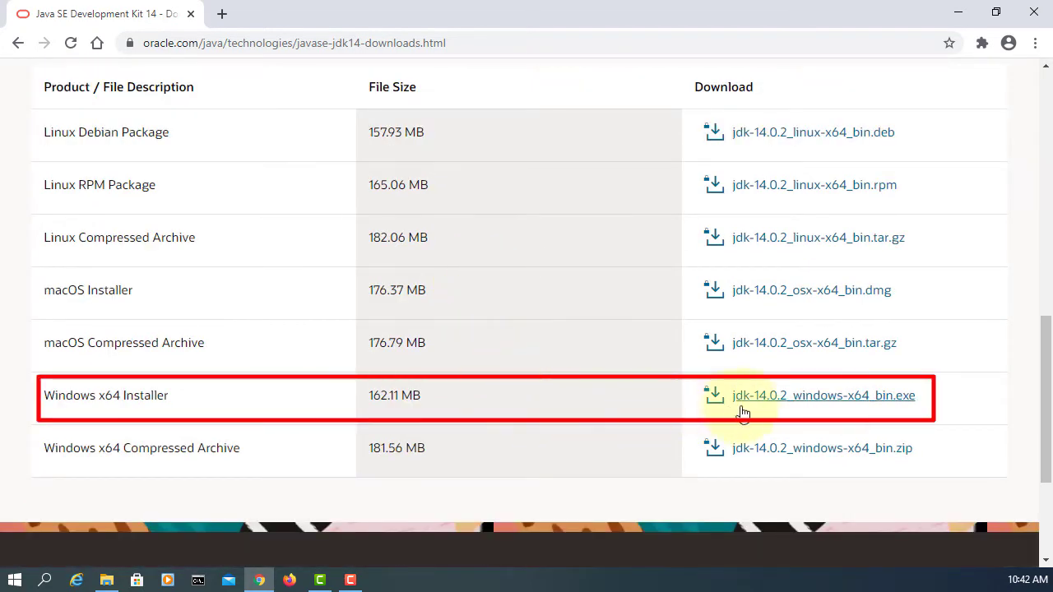
{"action": "left_click", "coordinate": [812, 400]}
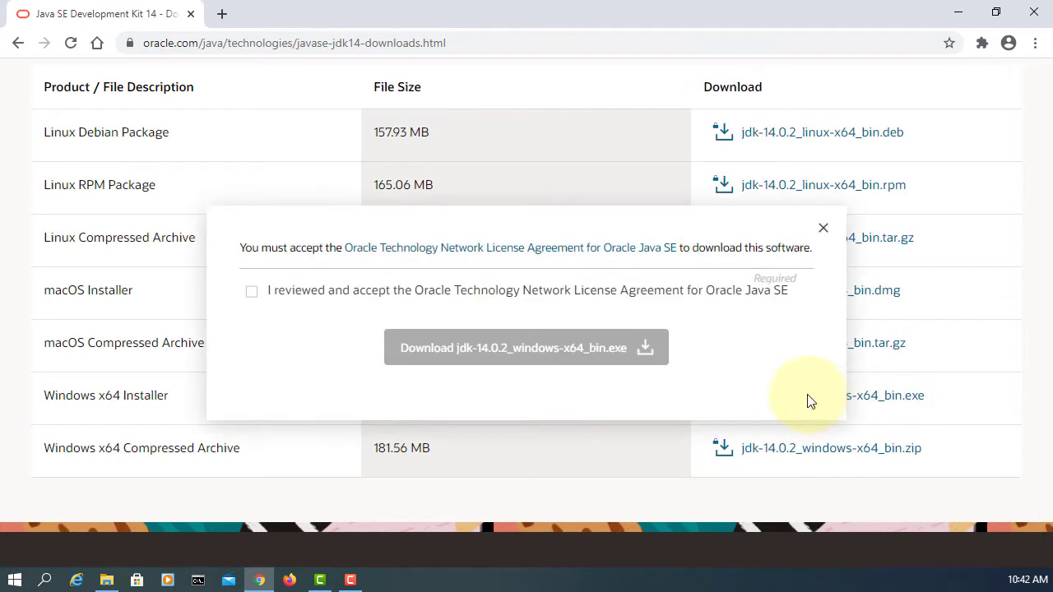
{"action": "left_click", "coordinate": [253, 293]}
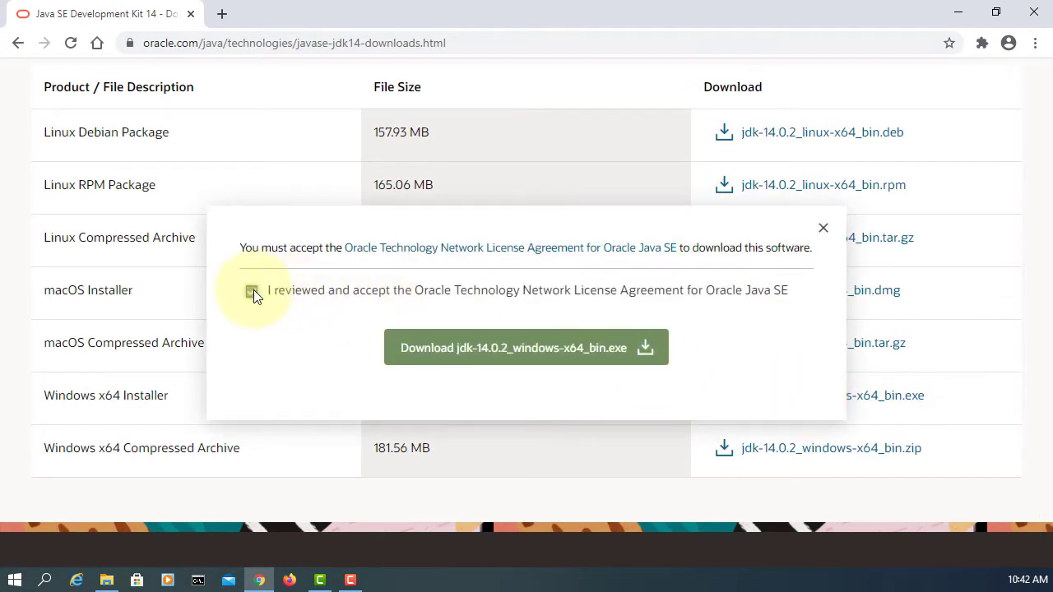
{"action": "left_click", "coordinate": [519, 350]}
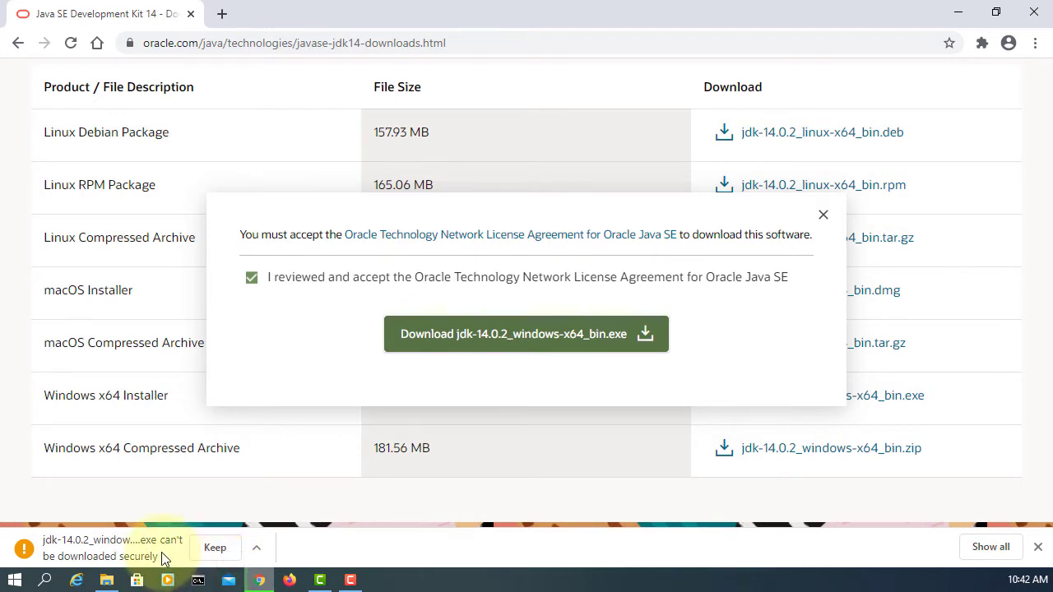
{"action": "left_click", "coordinate": [215, 548]}
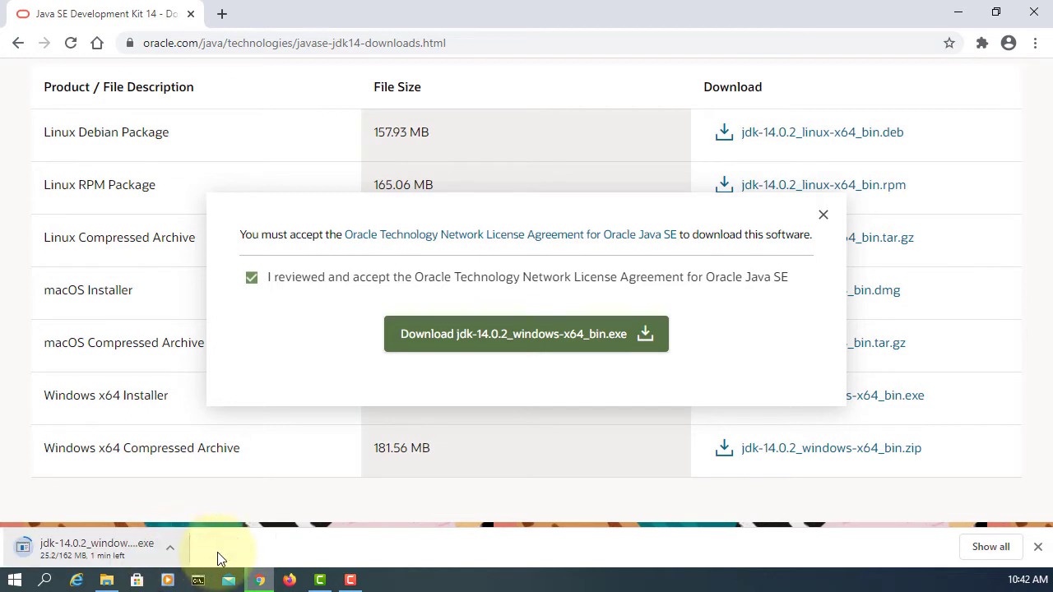
- Run the JDK 14.0.2 installer from the desktop and complete the setup with the default destination folder
{"action": "key", "text": "super+d"}
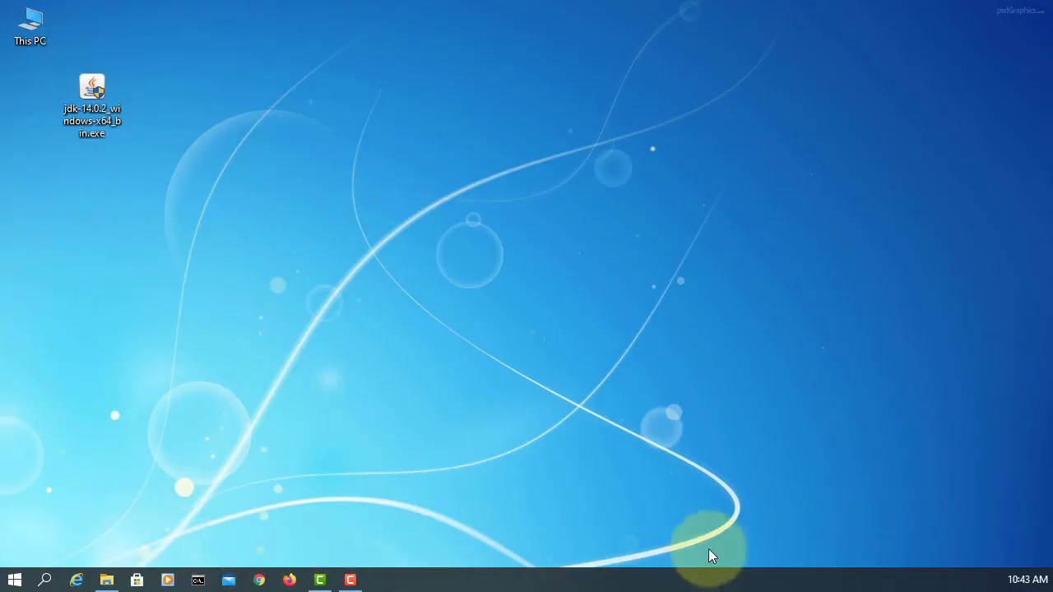
{"action": "double_click", "coordinate": [124, 100]}
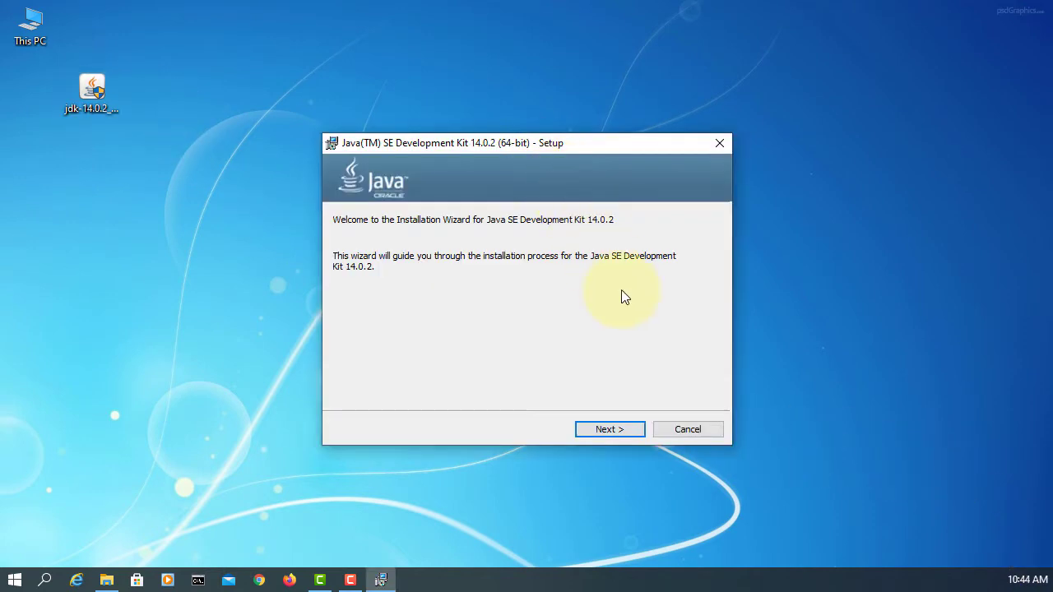
{"action": "left_click", "coordinate": [612, 428]}
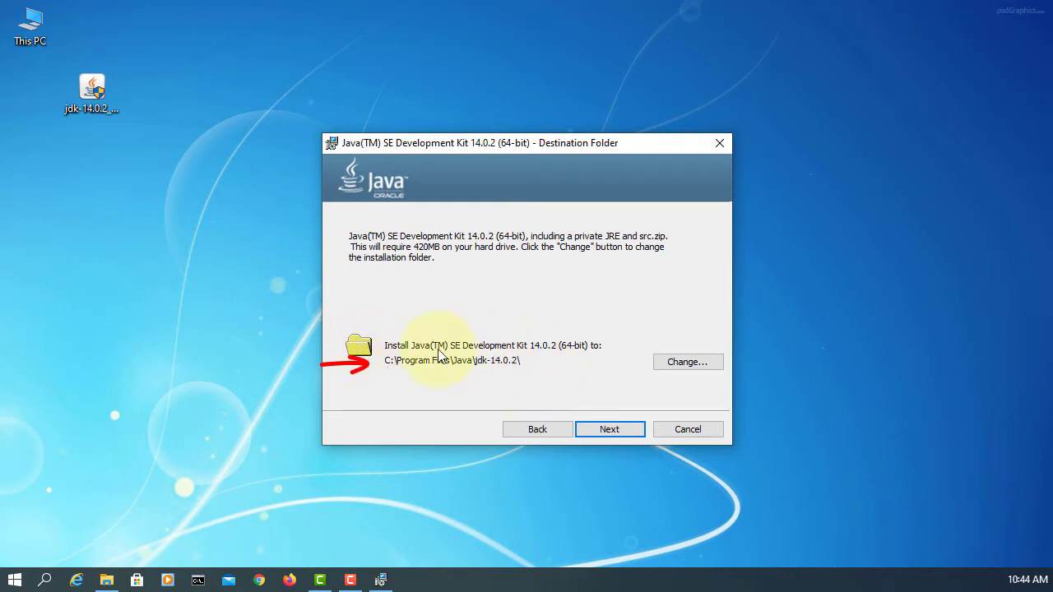
{"action": "left_click", "coordinate": [611, 433]}
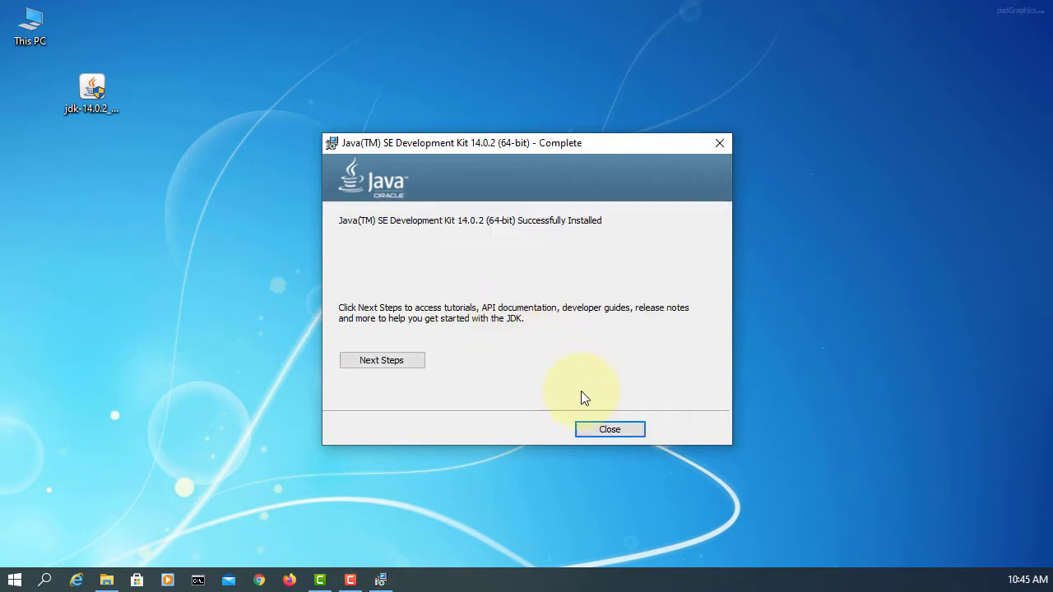
{"action": "left_click", "coordinate": [613, 429]}
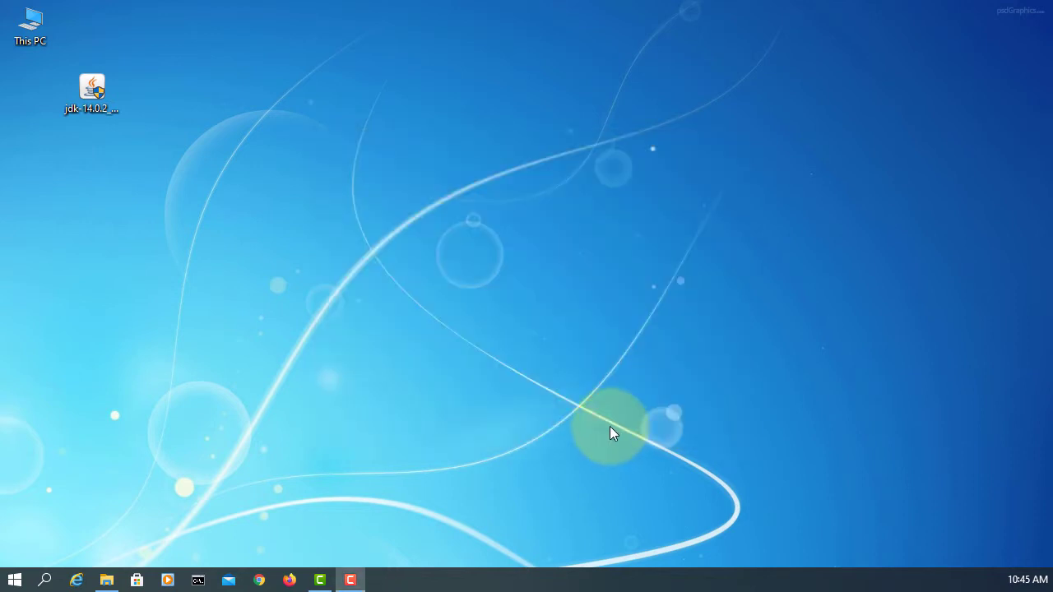
- Open the Environment Variables dialog through the computer's advanced system settings
{"action": "right_click", "coordinate": [41, 37]}
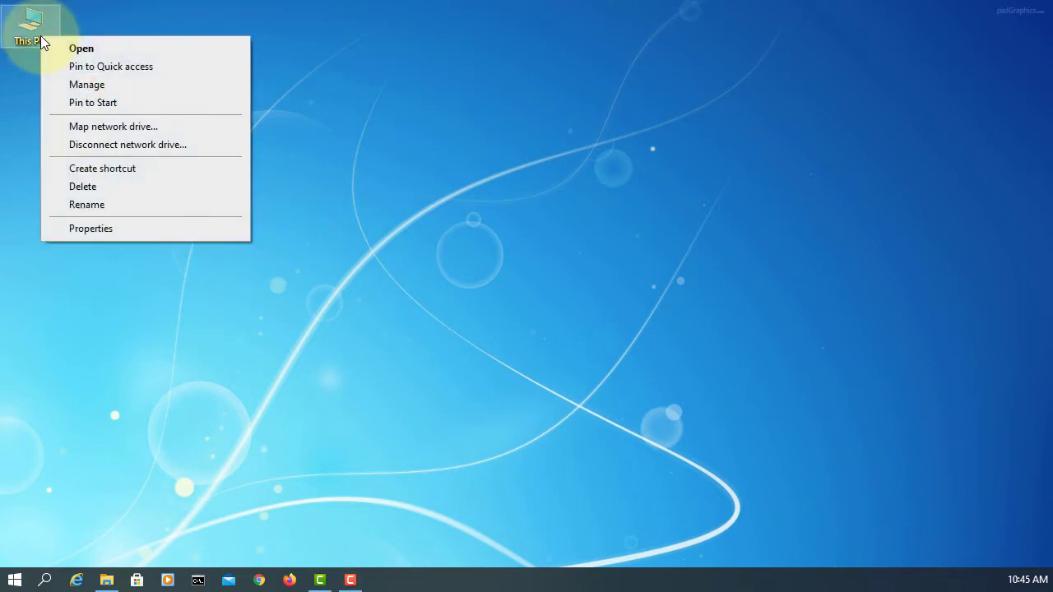
{"action": "left_click", "coordinate": [137, 230]}
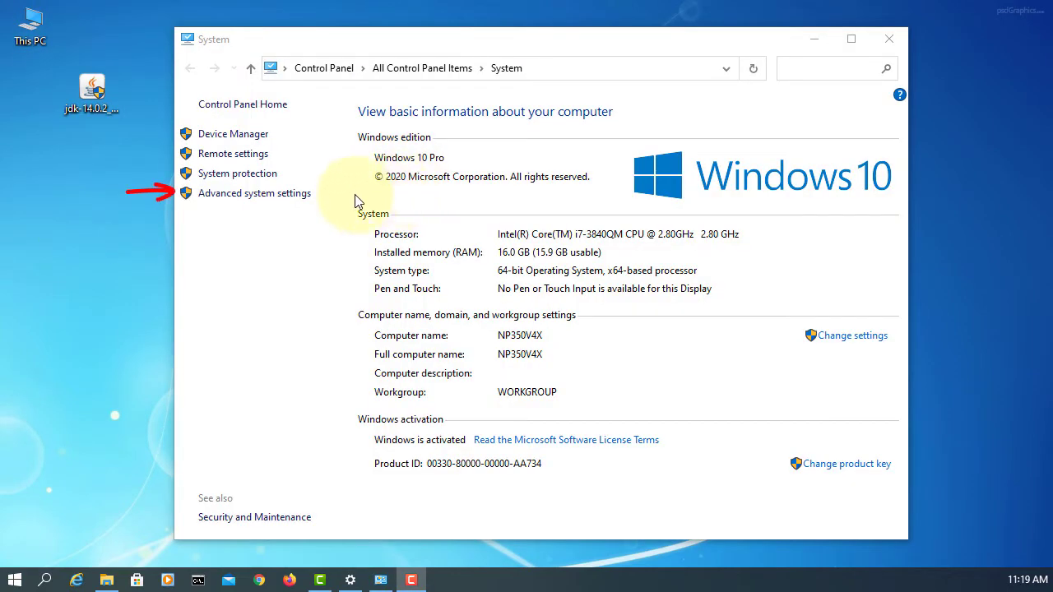
{"action": "left_click", "coordinate": [309, 197]}
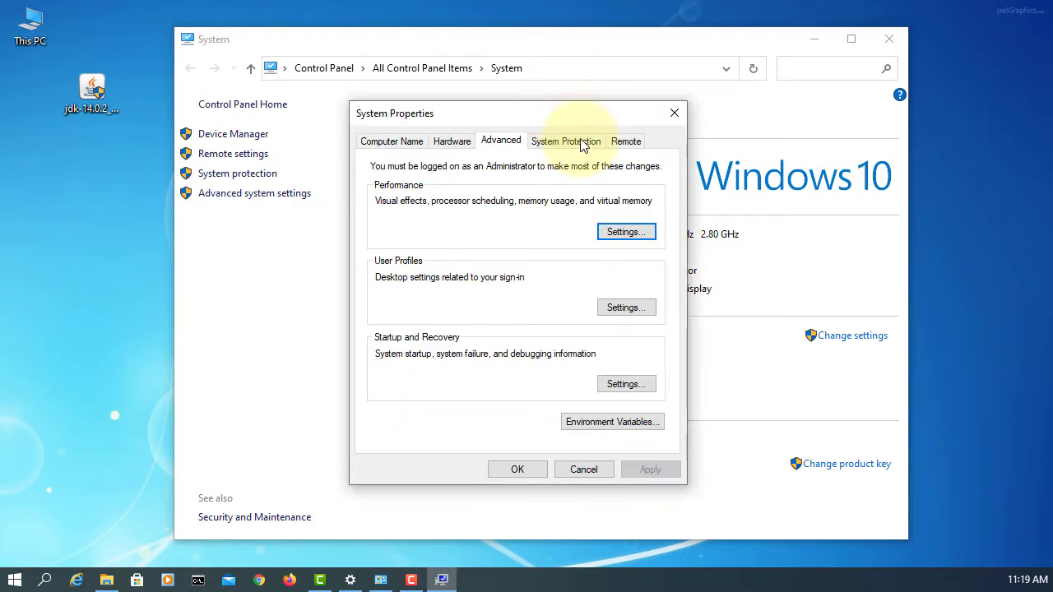
{"action": "left_click", "coordinate": [659, 421]}
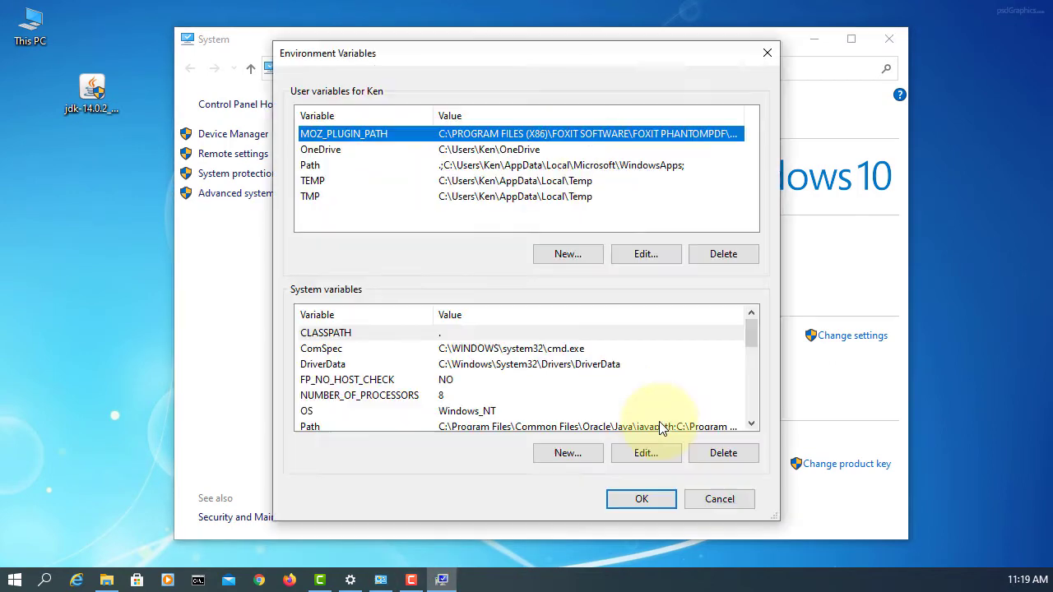
- Create a user variable named CLASSPATH with the value "."
{"action": "left_click", "coordinate": [585, 257]}
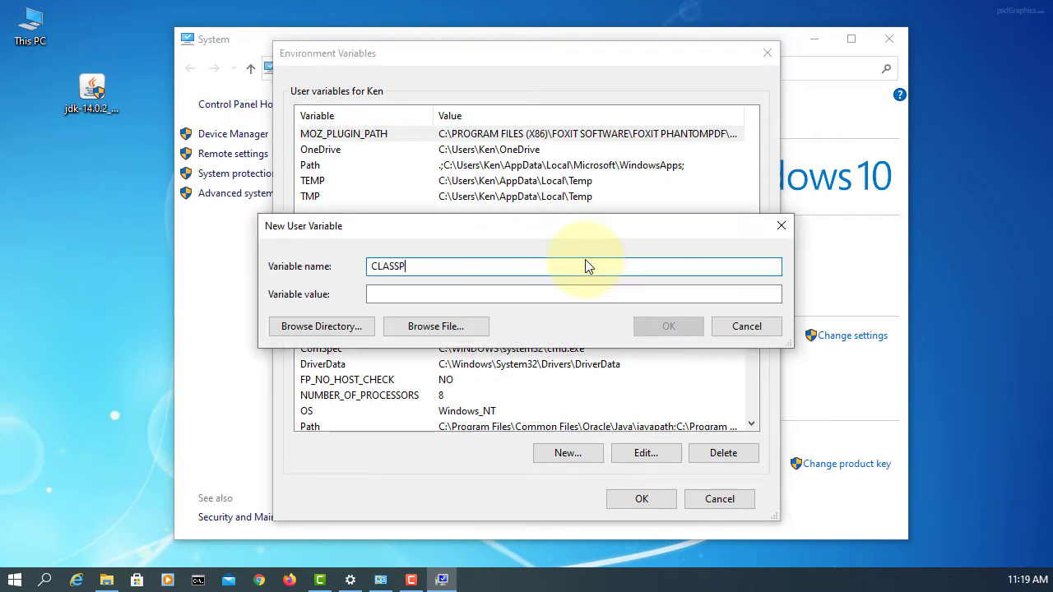
{"action": "type", "text": "CLASSPATH"}
{"action": "key", "text": "Tab"}
{"action": "type", "text": "."}
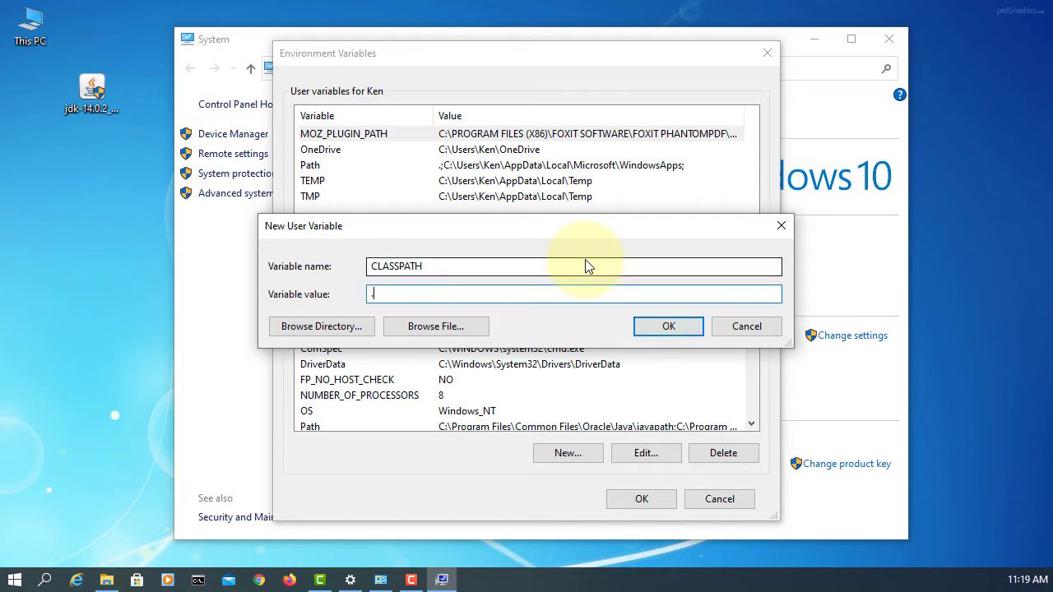
{"action": "left_click", "coordinate": [676, 329]}
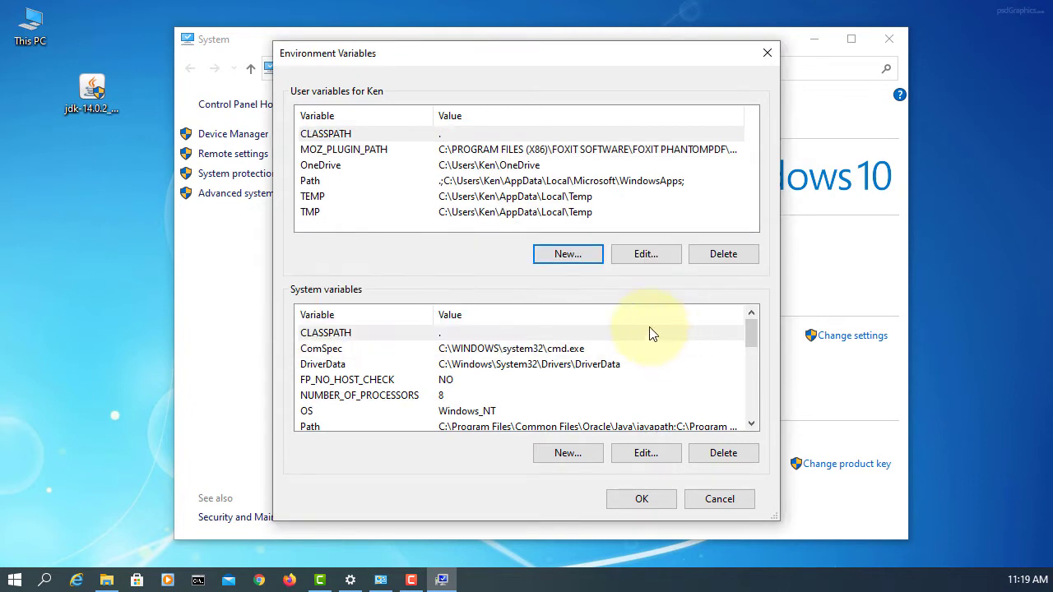
- Create a user variable JAVA_HOME with the value C:\Program Files\Java\jdk-14.0.2, copying the path from the open JDK folder
{"action": "left_click", "coordinate": [534, 251]}
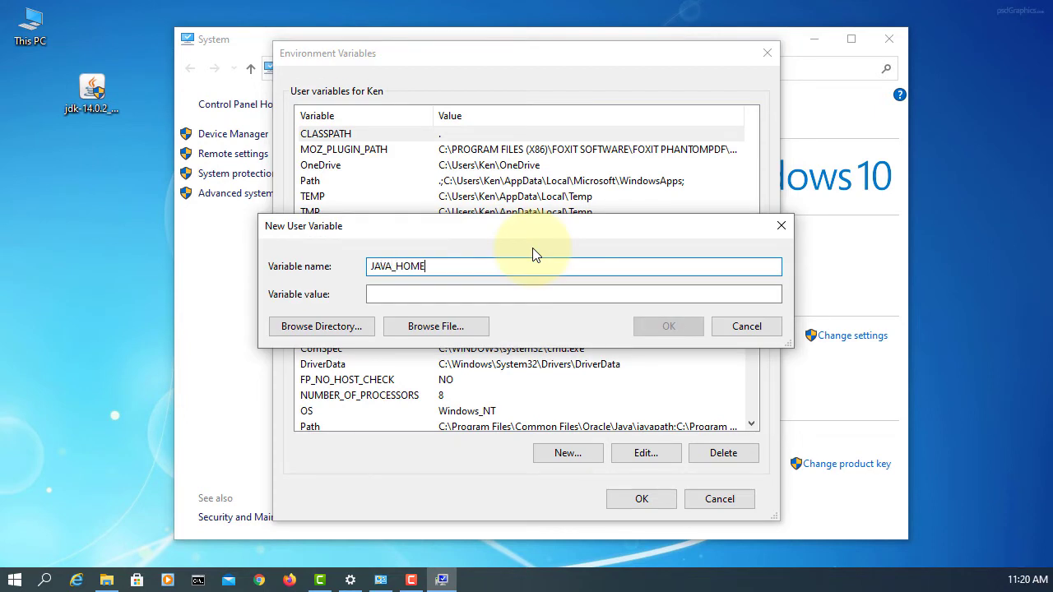
{"action": "key", "text": "Tab"}
{"action": "left_click", "coordinate": [106, 580]}
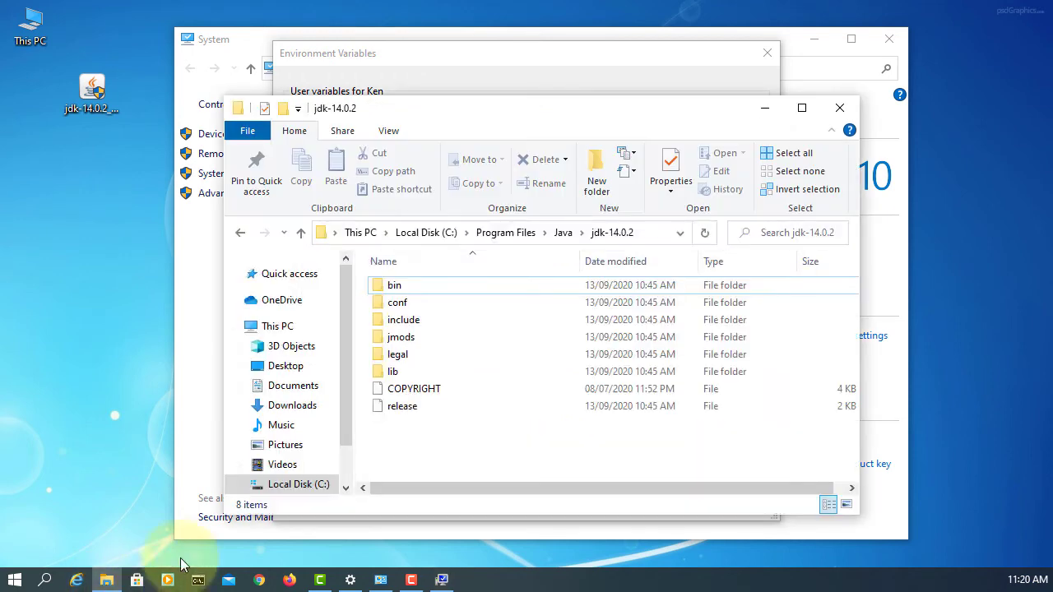
{"action": "left_click", "coordinate": [665, 235]}
{"action": "right_click", "coordinate": [666, 238]}
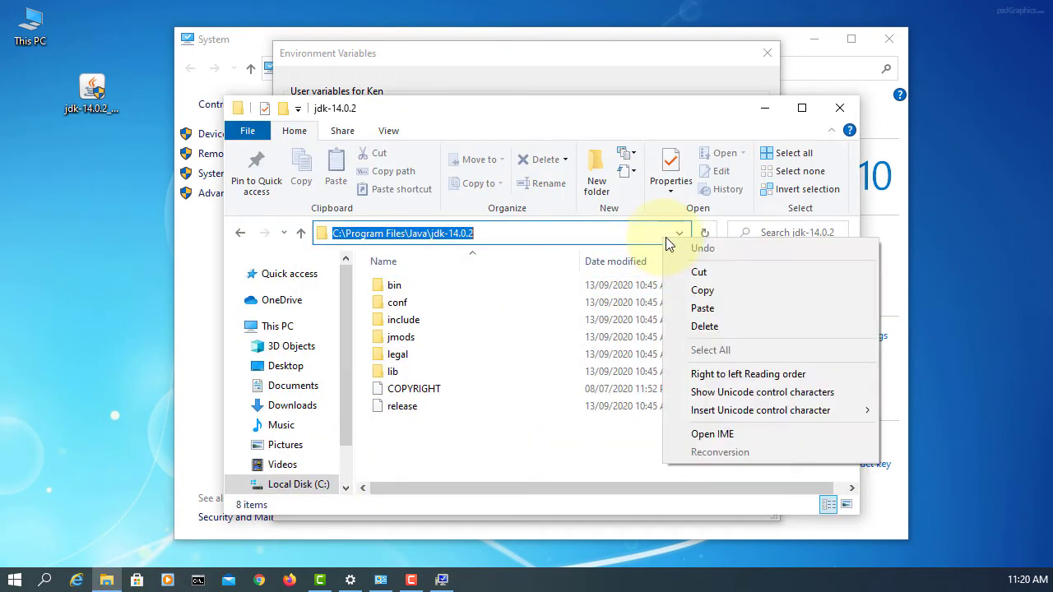
{"action": "left_click", "coordinate": [717, 288]}
{"action": "left_click", "coordinate": [762, 108]}
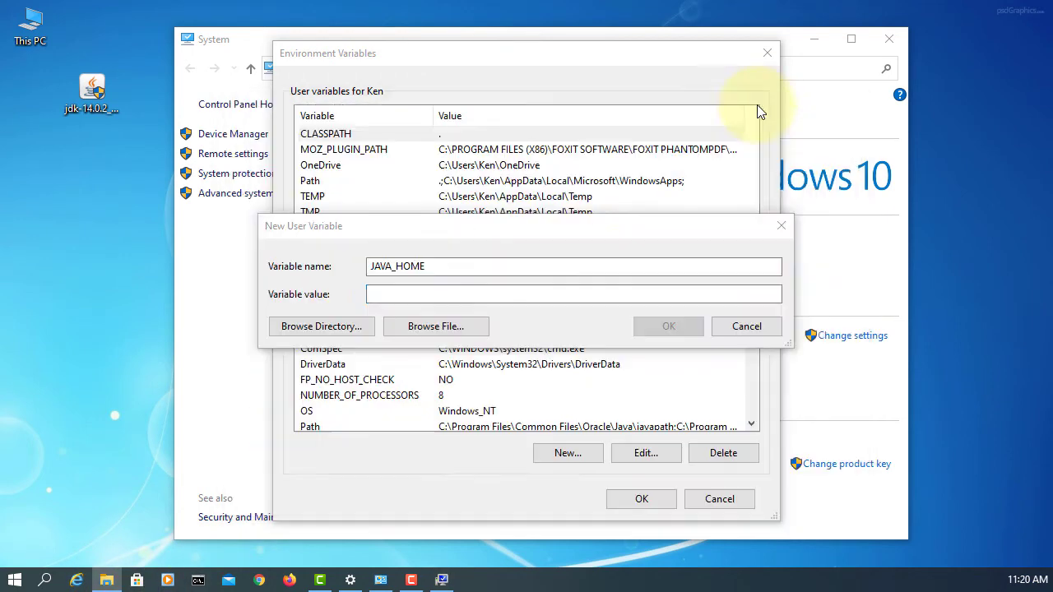
{"action": "left_click", "coordinate": [507, 297]}
{"action": "key", "text": "ctrl+v"}
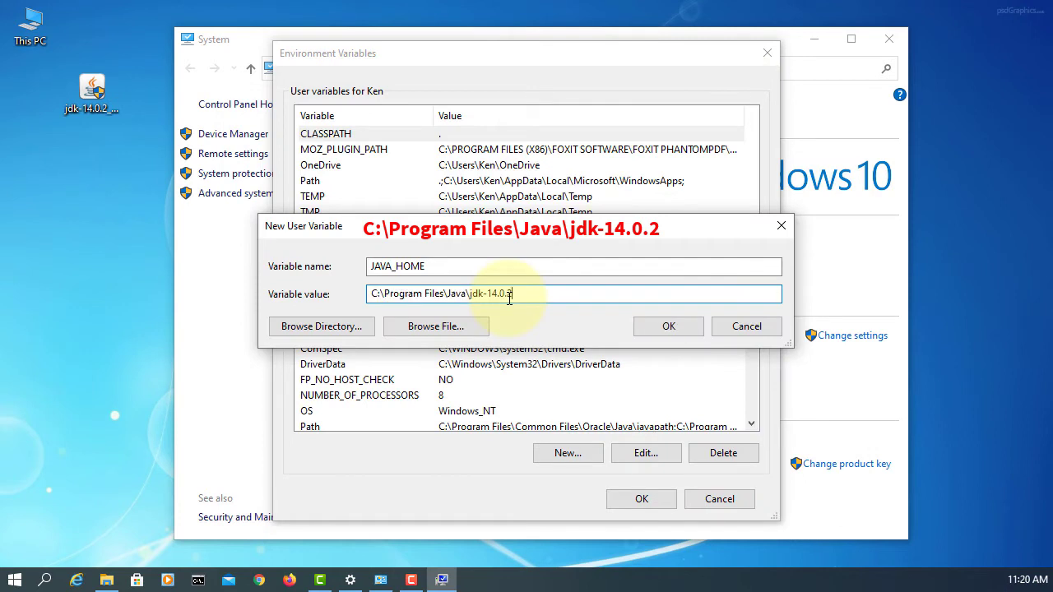
{"action": "left_click", "coordinate": [669, 327]}
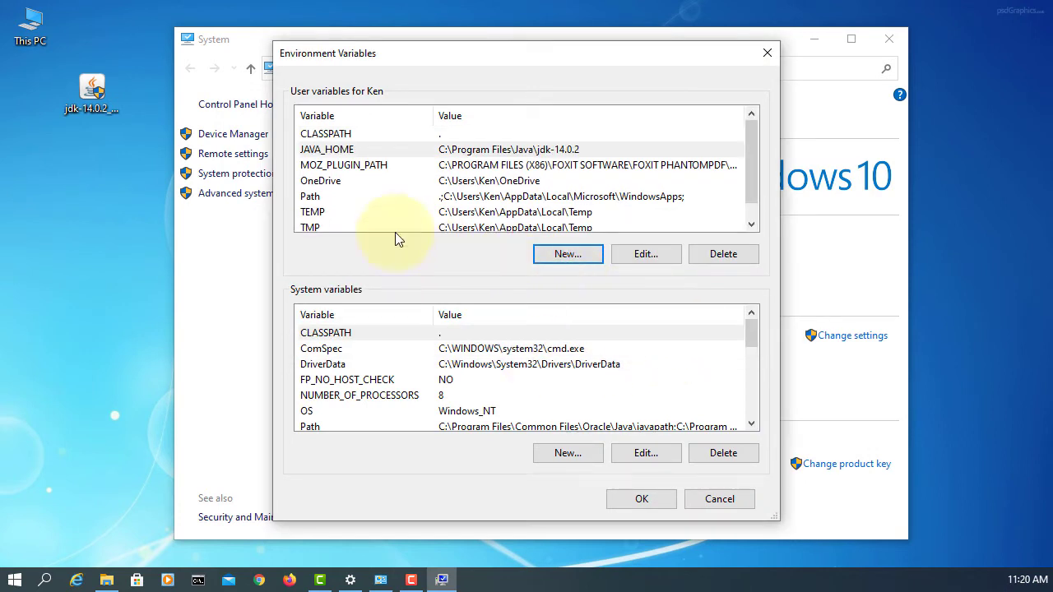
- Add the entry %JAVA_HOME%\bin to the user Path variable, save the changes and close the system settings windows
{"action": "double_click", "coordinate": [326, 197]}
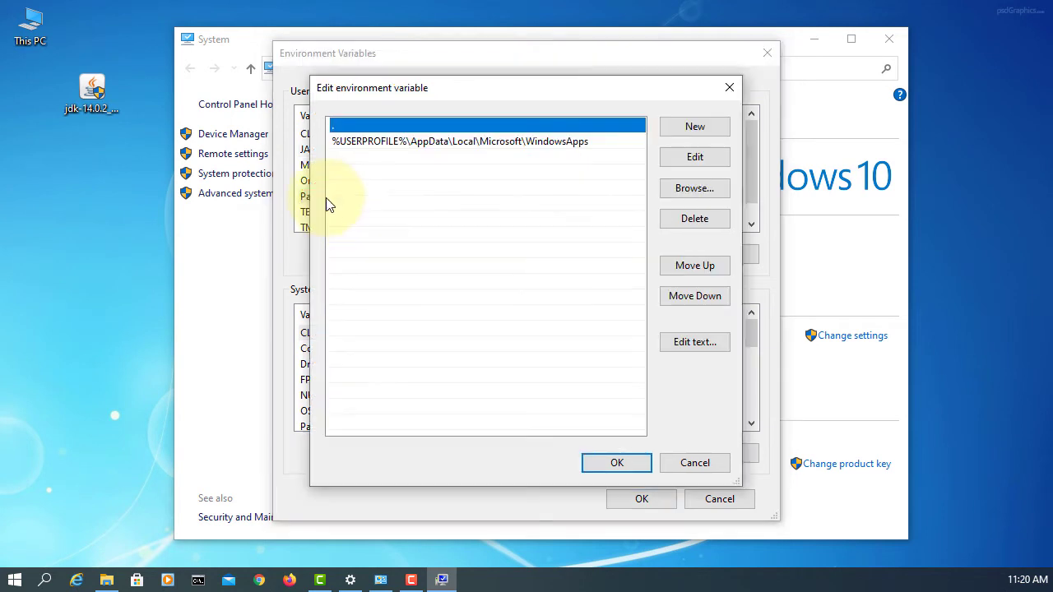
{"action": "left_click", "coordinate": [683, 130]}
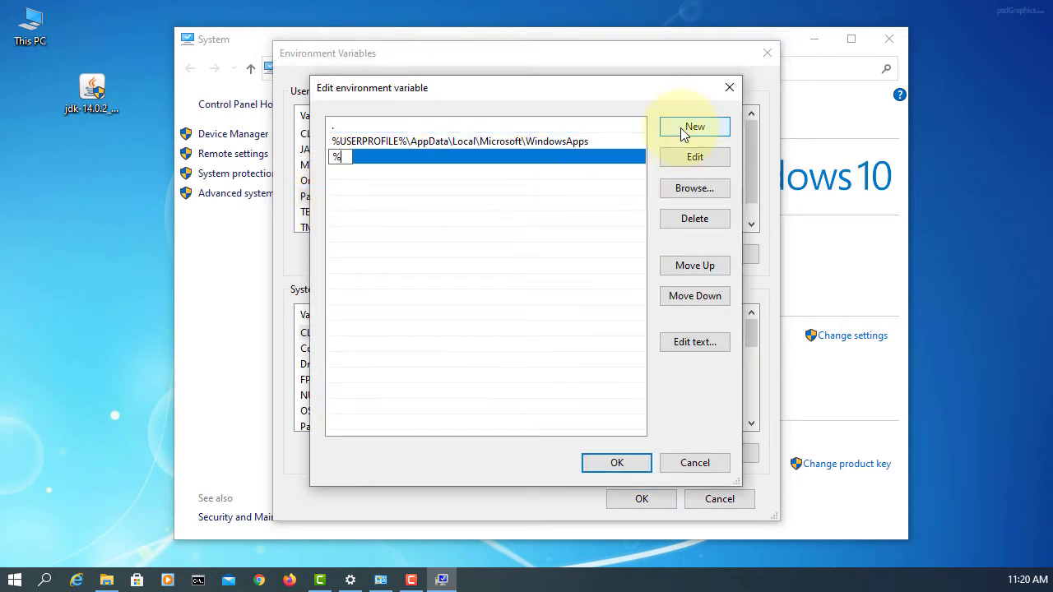
{"action": "type", "text": "%JAVA_"}
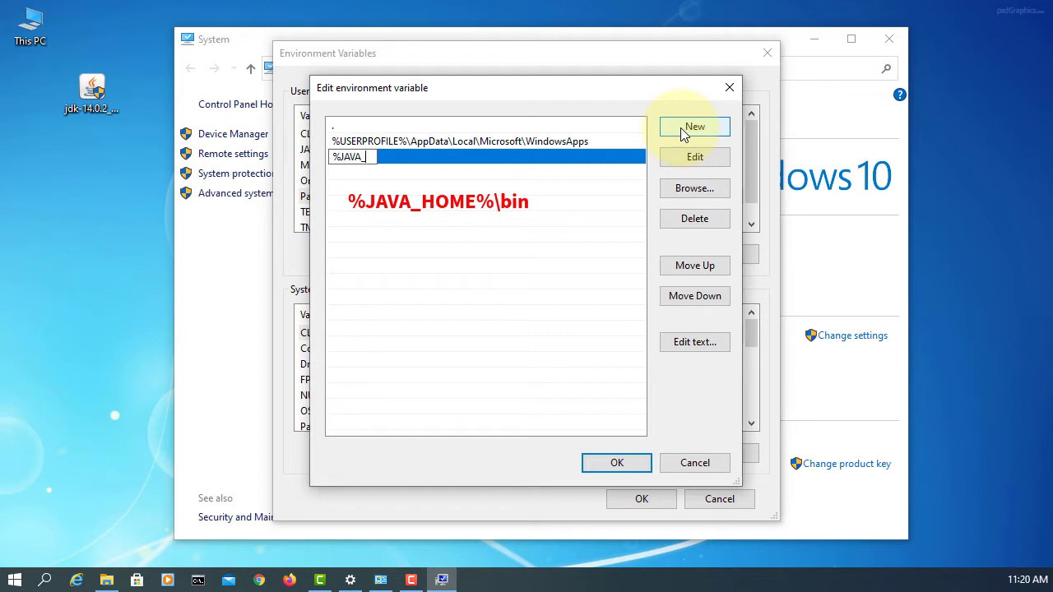
{"action": "type", "text": "HOME%"}
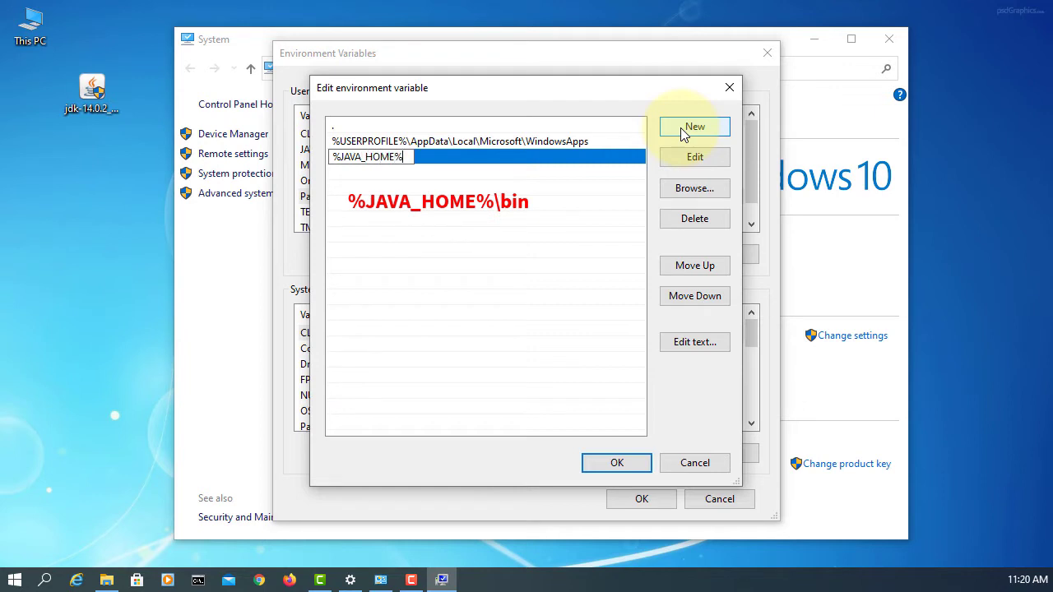
{"action": "type", "text": "\\bin"}
{"action": "left_click", "coordinate": [615, 464]}
{"action": "left_click", "coordinate": [637, 498]}
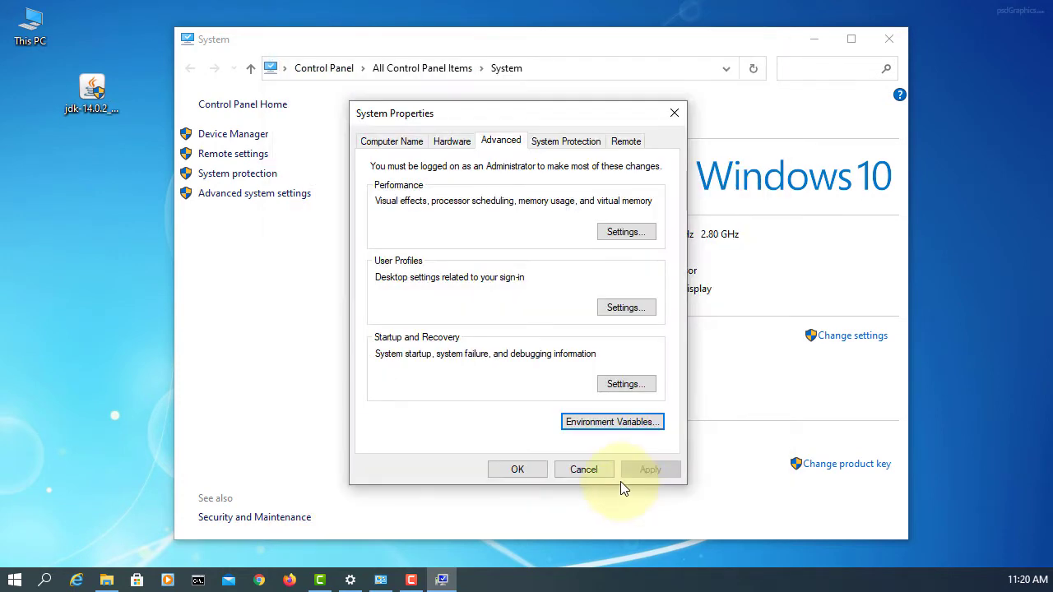
{"action": "left_click", "coordinate": [517, 472]}
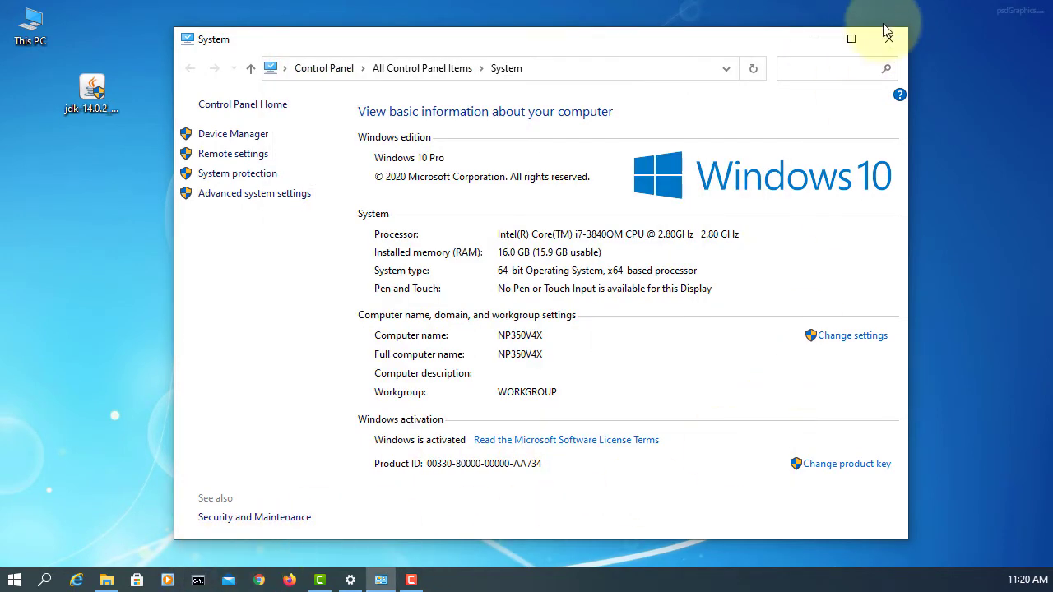
{"action": "left_click", "coordinate": [892, 45]}
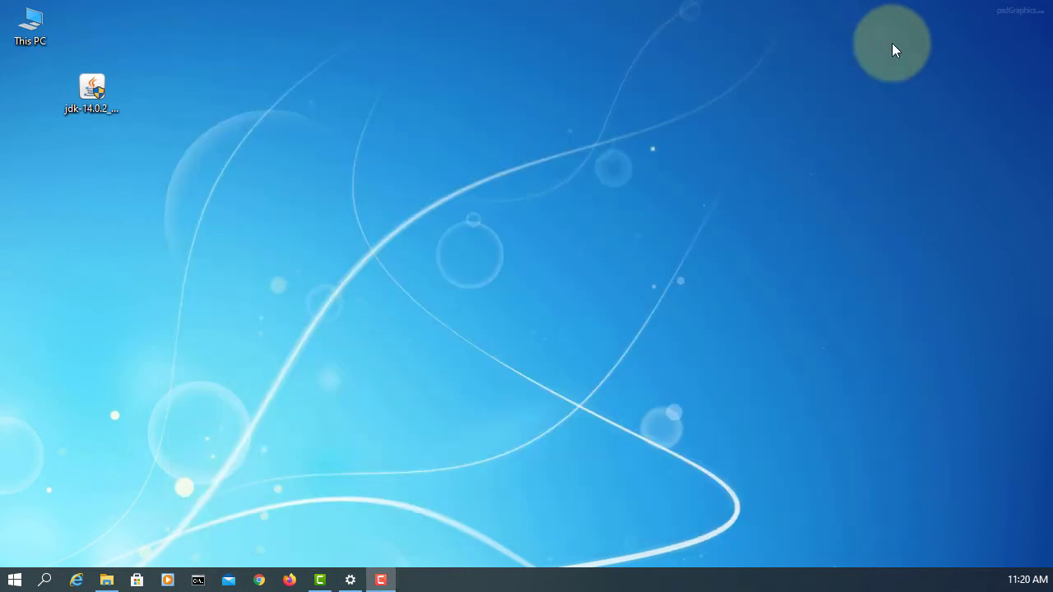
- Open Command Prompt and check the Java compiler version with javac -version
{"action": "left_click", "coordinate": [197, 580]}
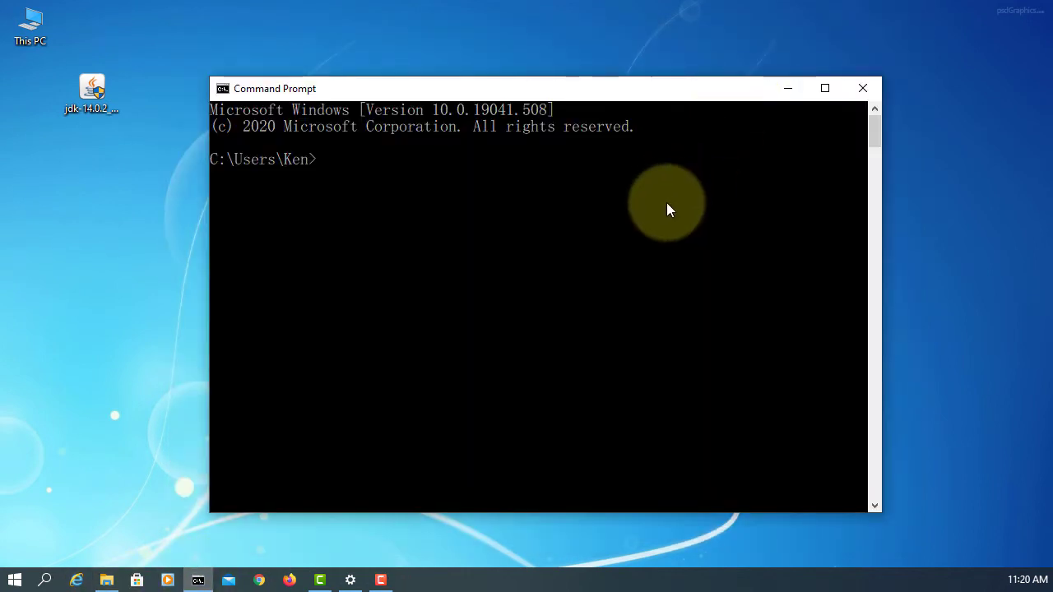
{"action": "type", "text": "javac -version"}
{"action": "key", "text": "Return"}
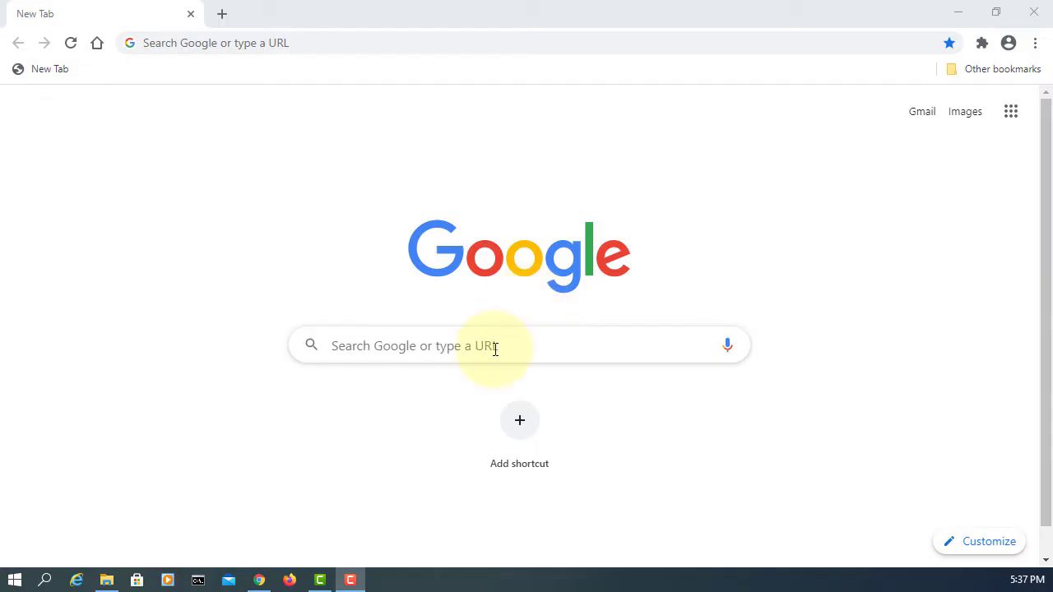
- Switch to Chrome and search Google for "apache netbeans"
{"action": "left_click", "coordinate": [495, 349]}
{"action": "type", "text": "apache"}
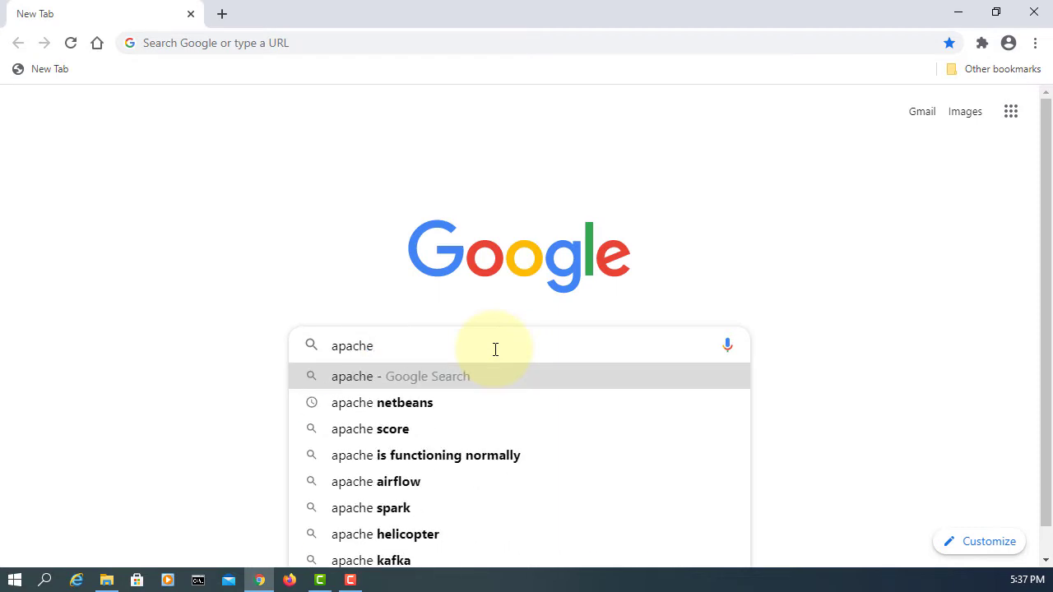
{"action": "type", "text": " netbeans"}
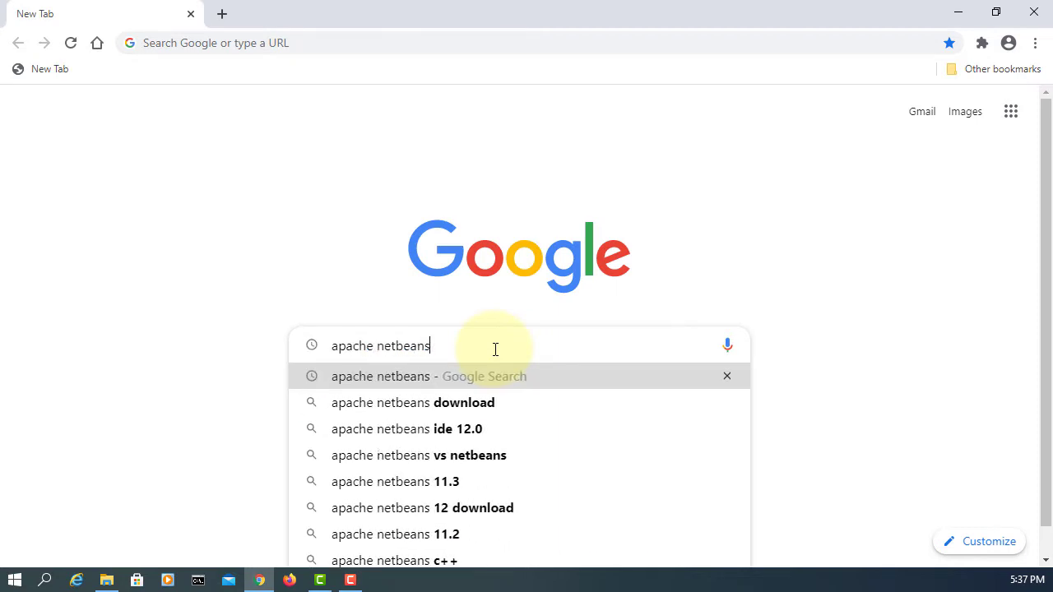
{"action": "key", "text": "Return"}
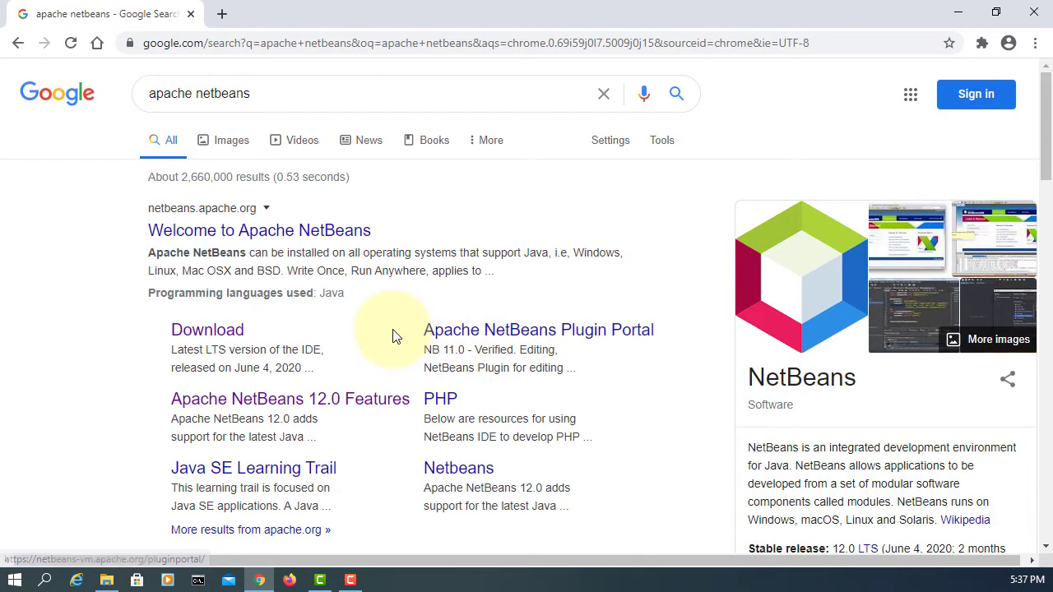
- Open the Apache NetBeans 12.0 features page and change its address to netbeans.apache.org/download/nb121/index.html to load the 12.1 page
{"action": "left_click", "coordinate": [329, 233]}
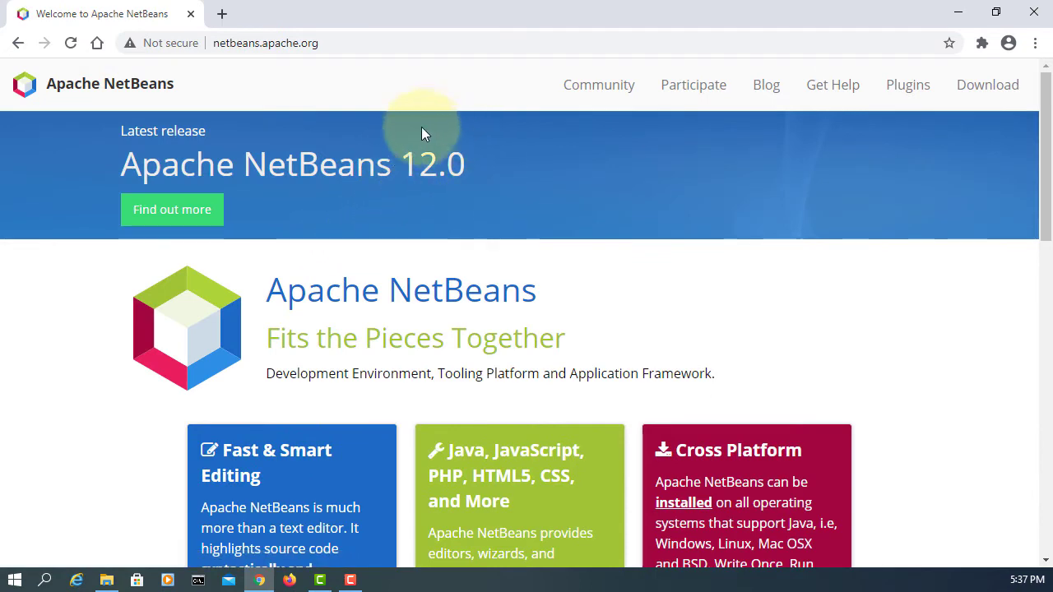
{"action": "left_click", "coordinate": [165, 216]}
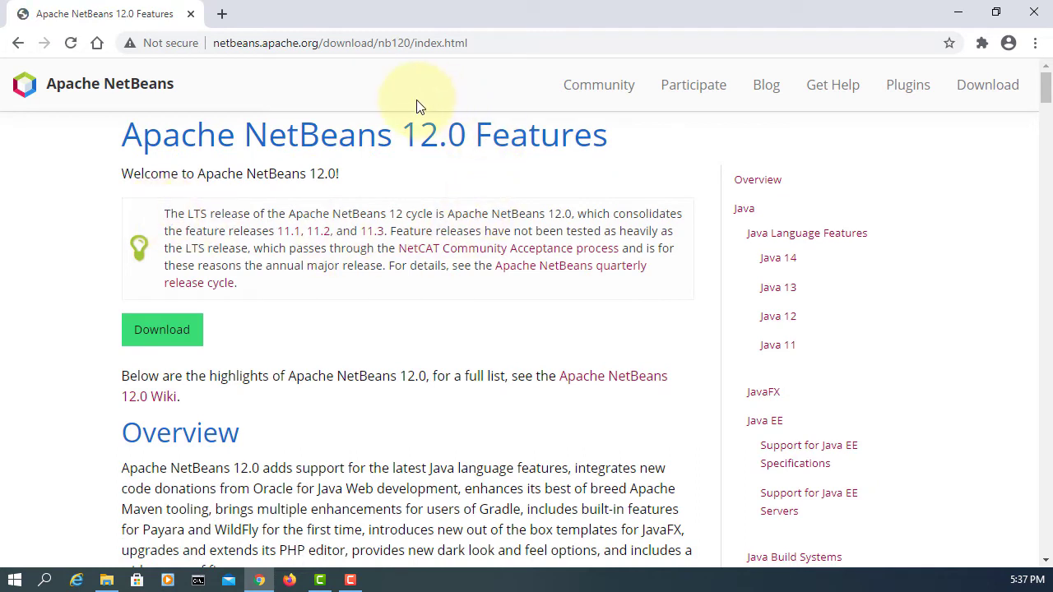
{"action": "left_click", "coordinate": [404, 42]}
{"action": "left_click", "coordinate": [404, 42]}
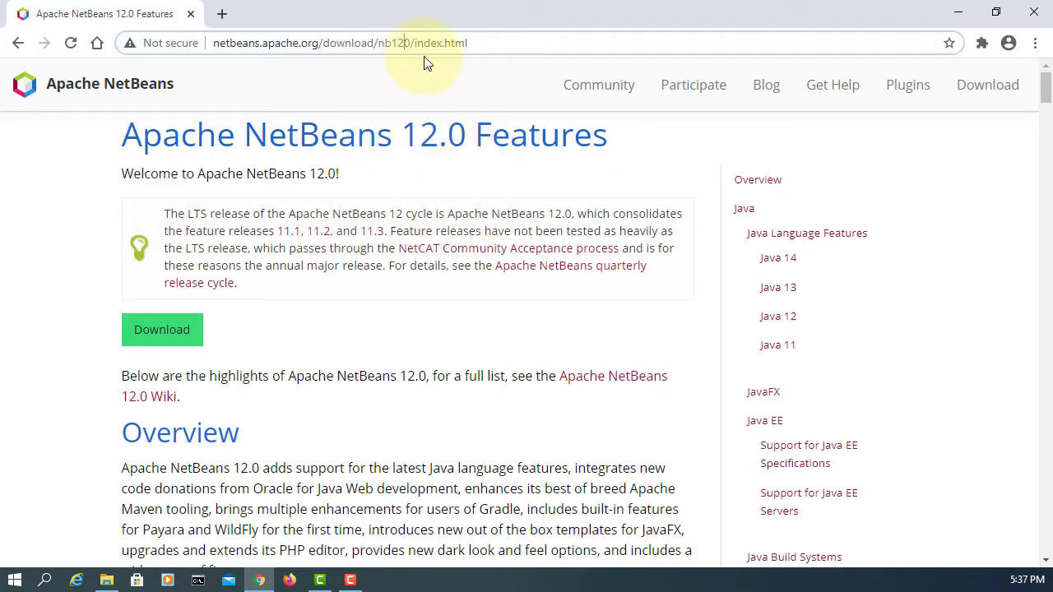
{"action": "key", "text": "Delete"}
{"action": "type", "text": "1"}
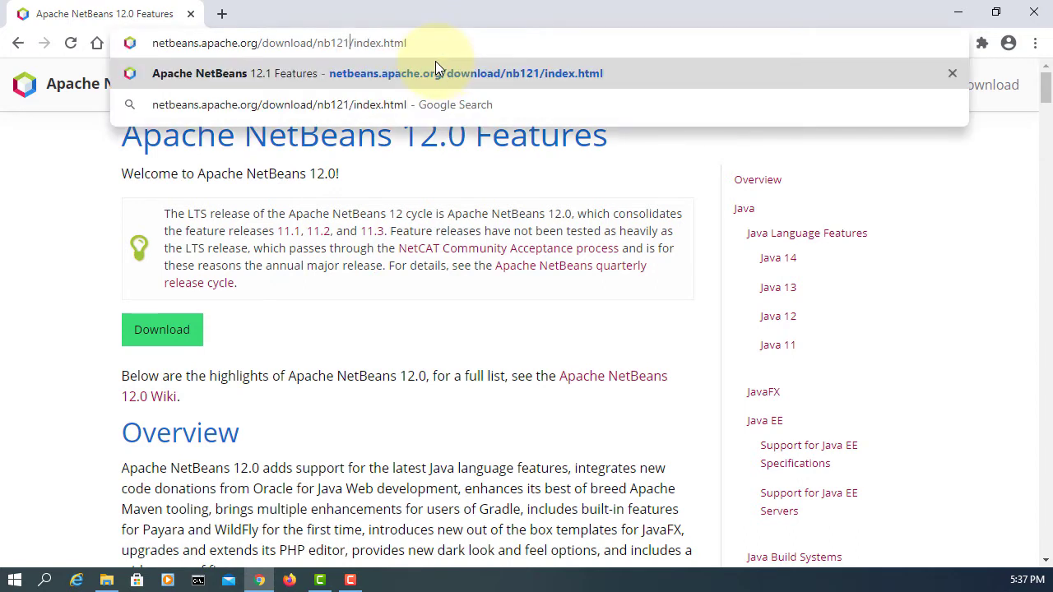
{"action": "key", "text": "shift+Left"}
{"action": "key", "text": "shift+Left"}
{"action": "key", "text": "shift+Left"}
{"action": "key", "text": "shift+Left"}
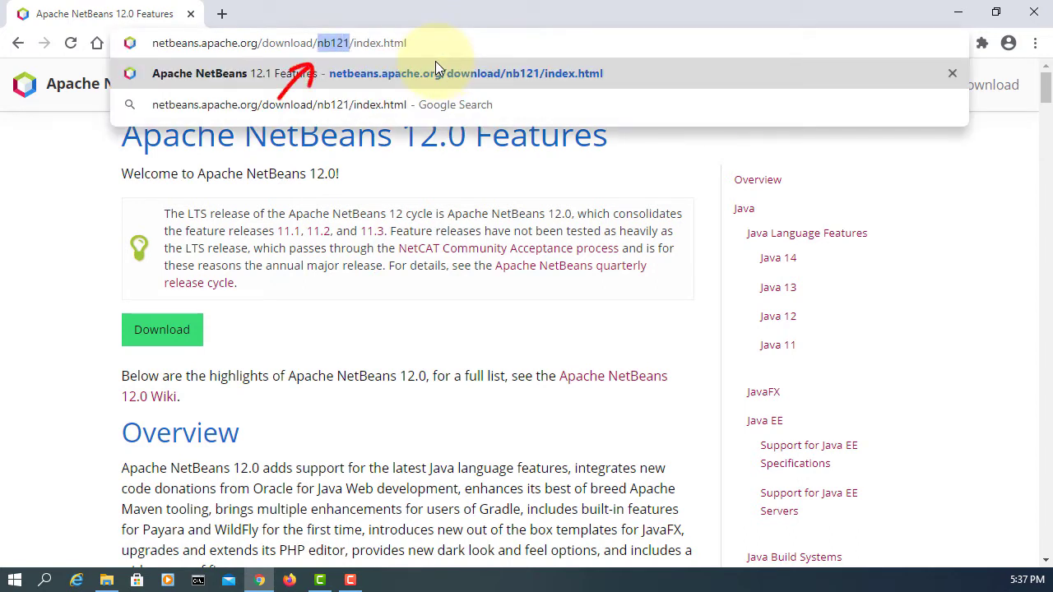
{"action": "key", "text": "Return"}
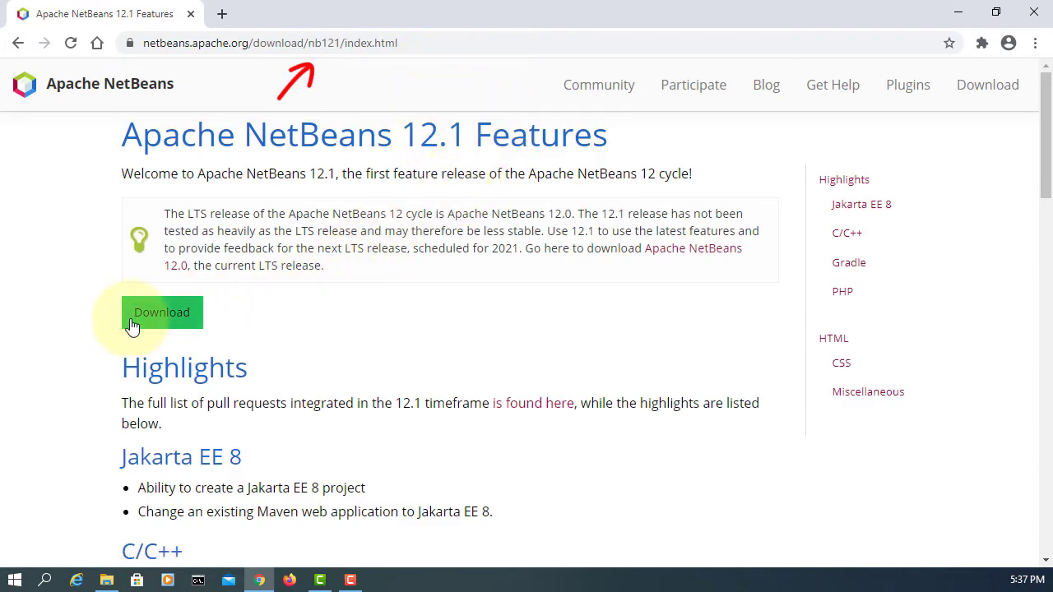
- Download the Windows installer Apache-NetBeans-12.1-bin-windows-x64.exe from the suggested Apache mirror
{"action": "left_click", "coordinate": [163, 320]}
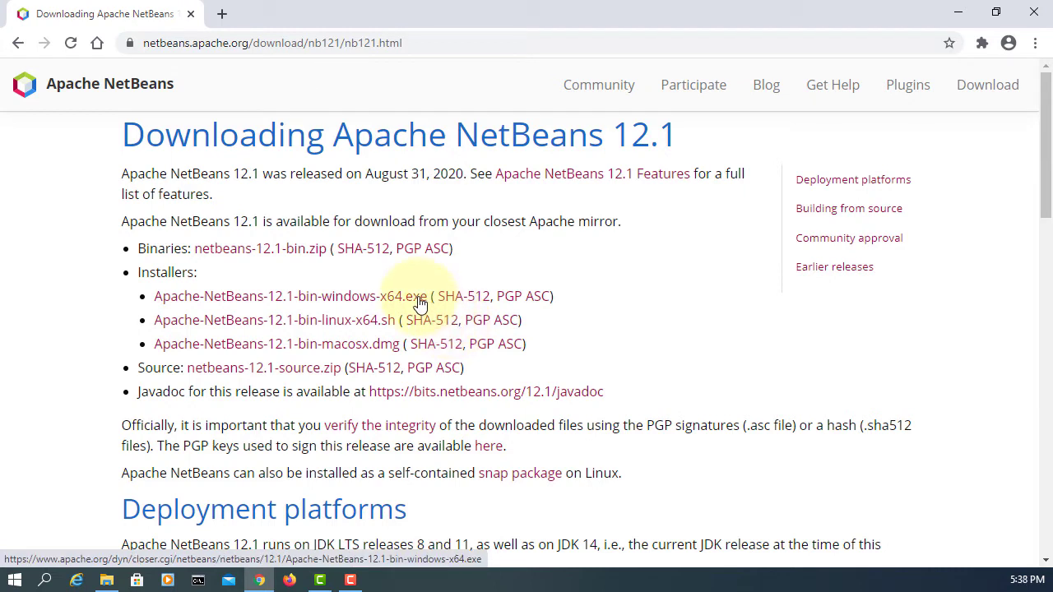
{"action": "left_click", "coordinate": [421, 303]}
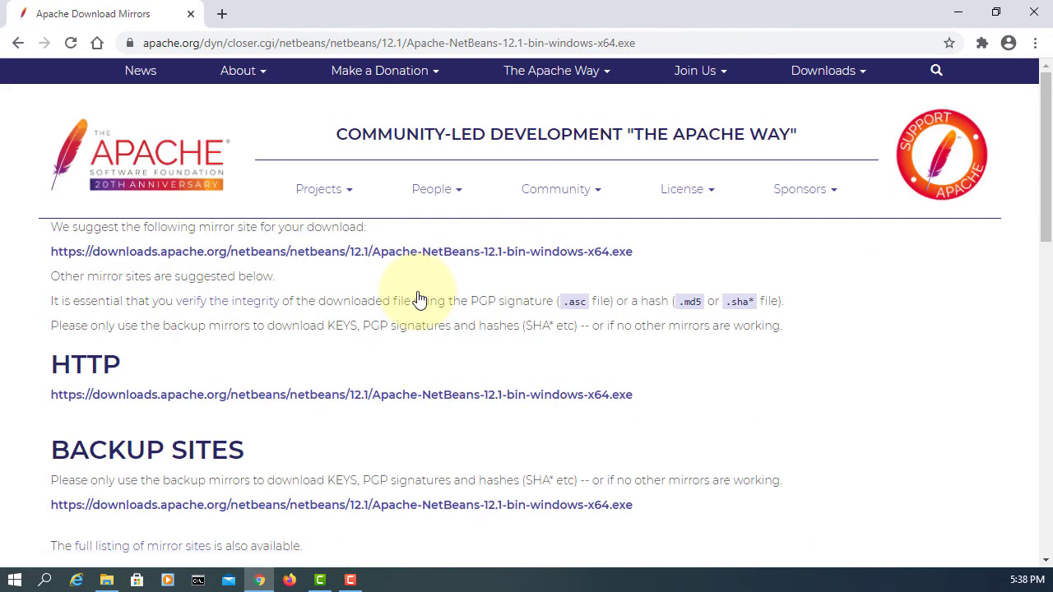
{"action": "left_click", "coordinate": [452, 252]}
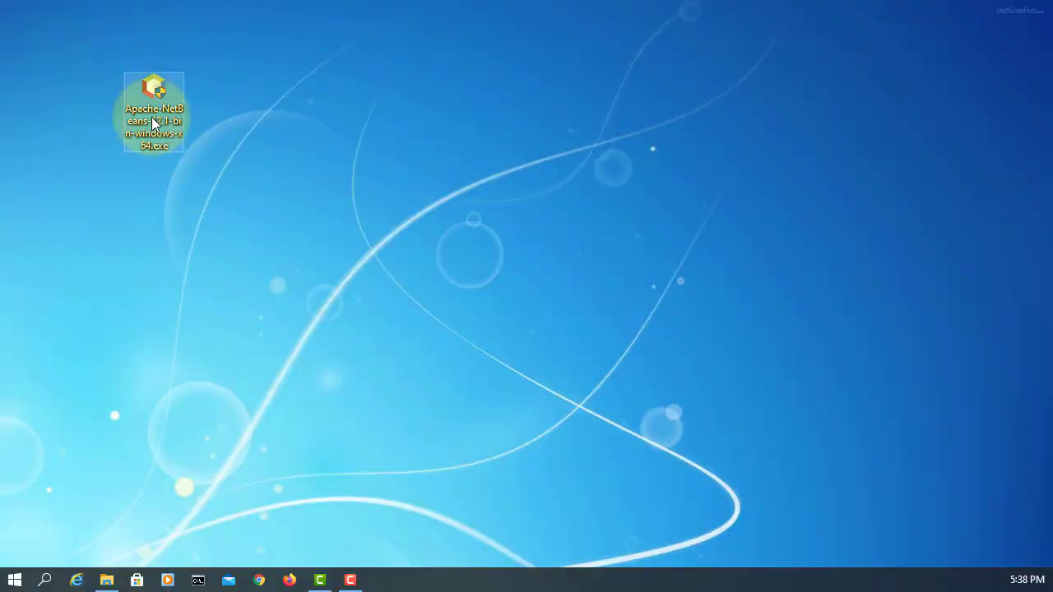
- Run the downloaded NetBeans 12.1 installer from the desktop and accept the license agreement
{"action": "left_click", "coordinate": [152, 120]}
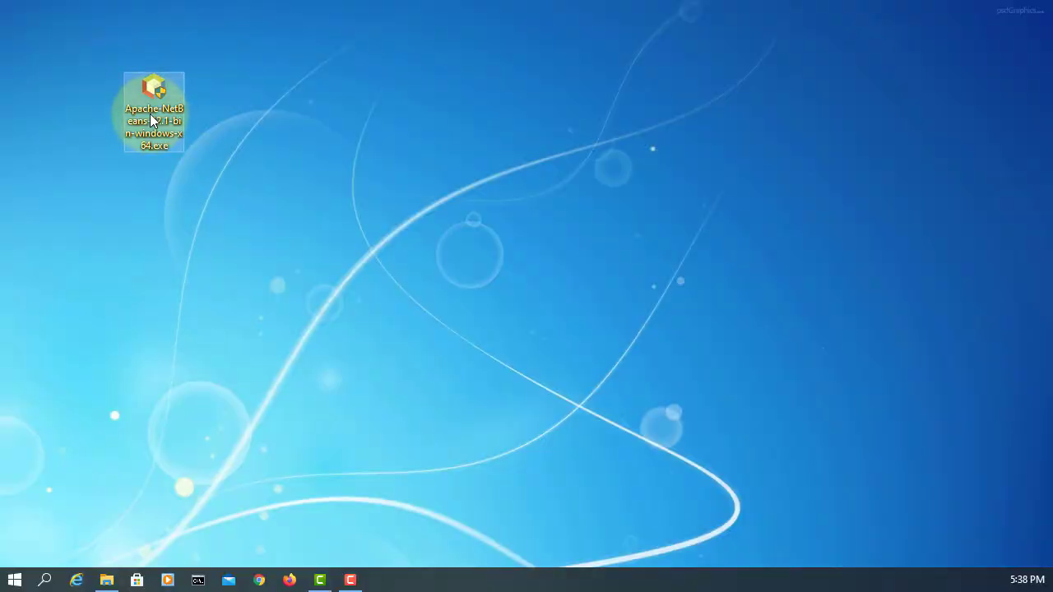
{"action": "double_click", "coordinate": [150, 114]}
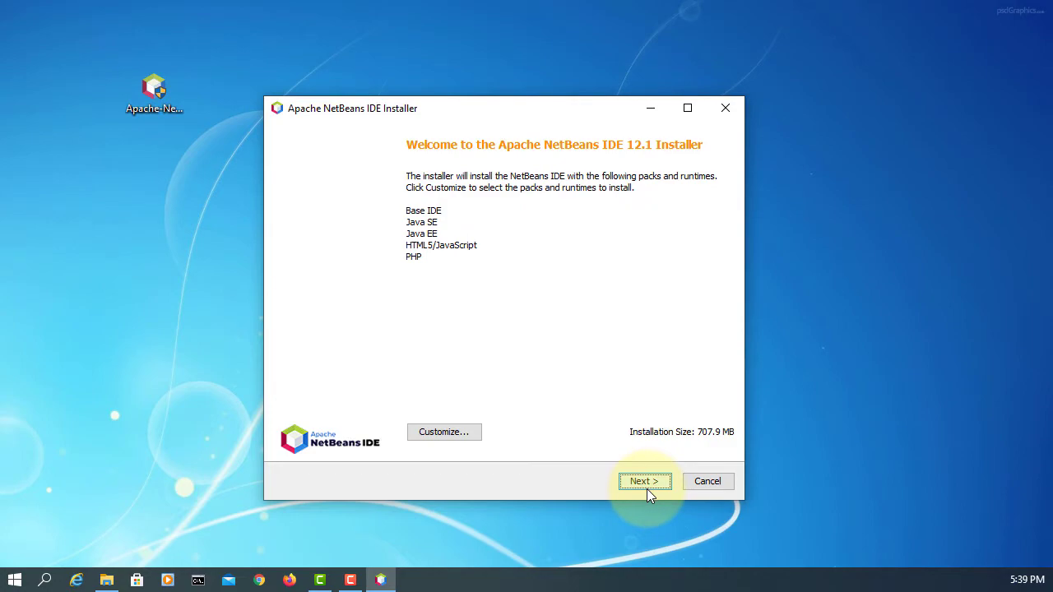
{"action": "left_click", "coordinate": [647, 487]}
{"action": "left_click_drag", "start_coordinate": [724, 195], "coordinate": [728, 409]}
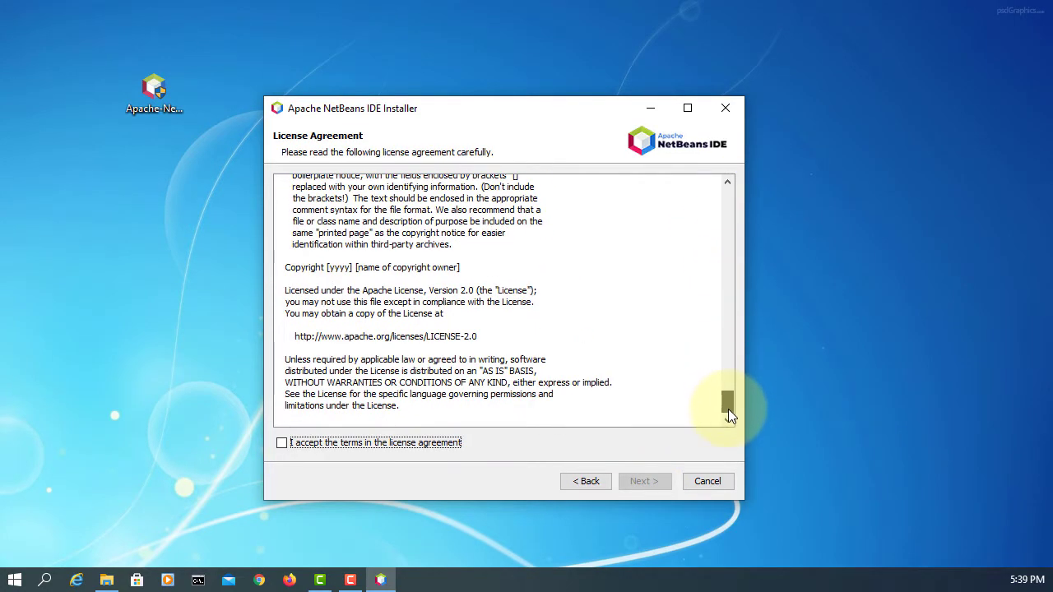
{"action": "left_click", "coordinate": [438, 444]}
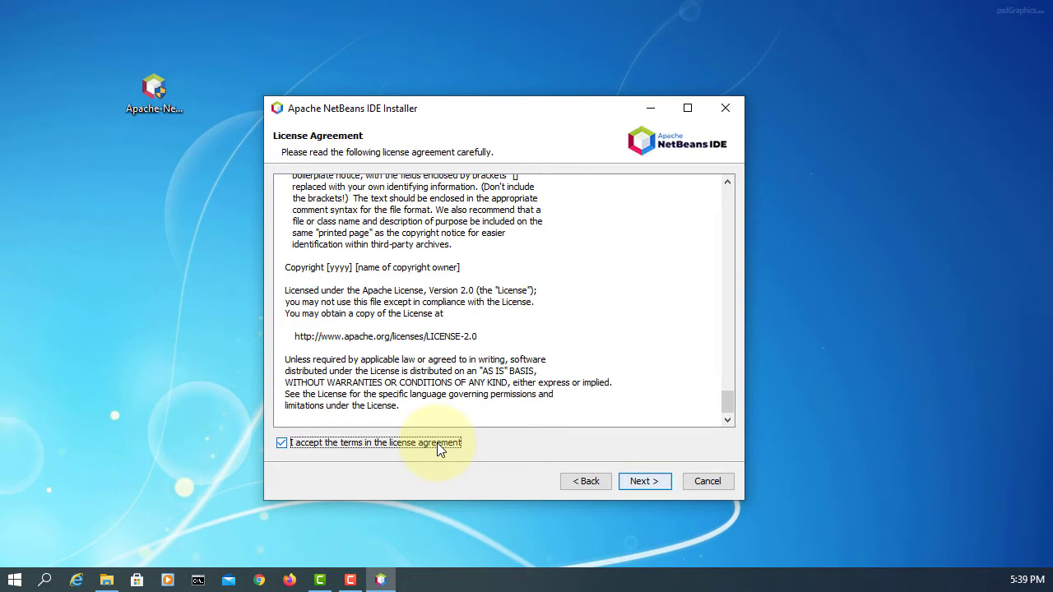
{"action": "left_click", "coordinate": [633, 478]}
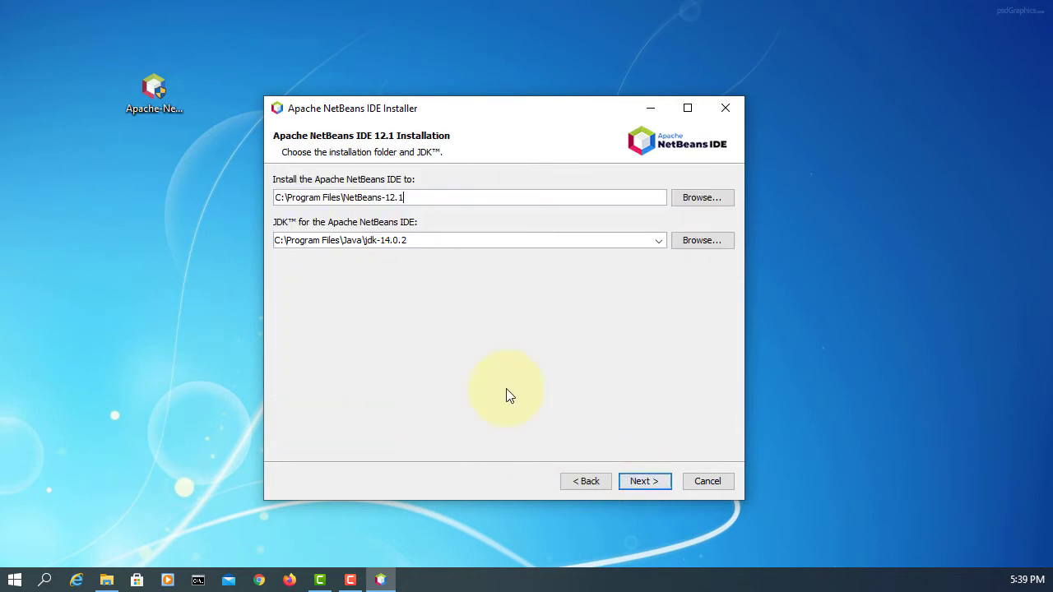
- Choose C:\Program Files\Java\jdk-14.0.2 as the JDK for NetBeans, keeping the installation folder C:\Program Files\NetBeans-12.1
{"action": "left_click", "coordinate": [659, 240]}
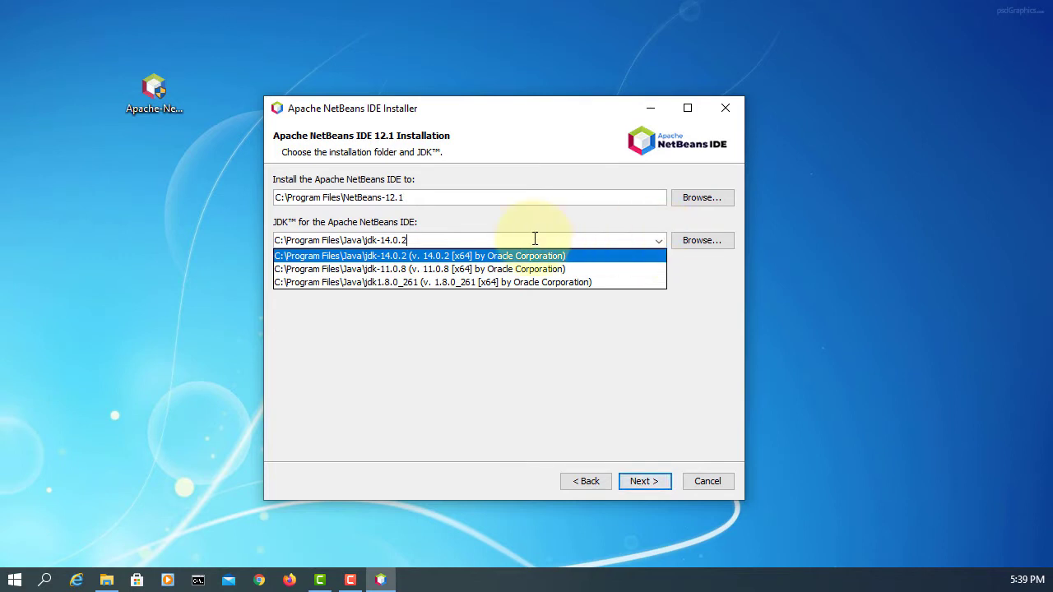
{"action": "left_click", "coordinate": [478, 255]}
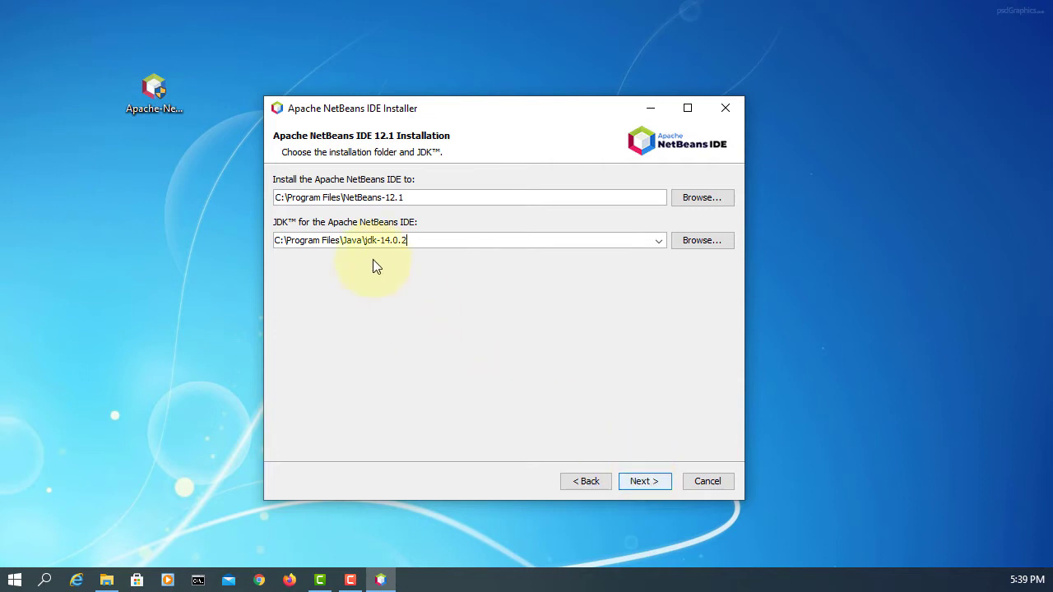
{"action": "left_click", "coordinate": [630, 481]}
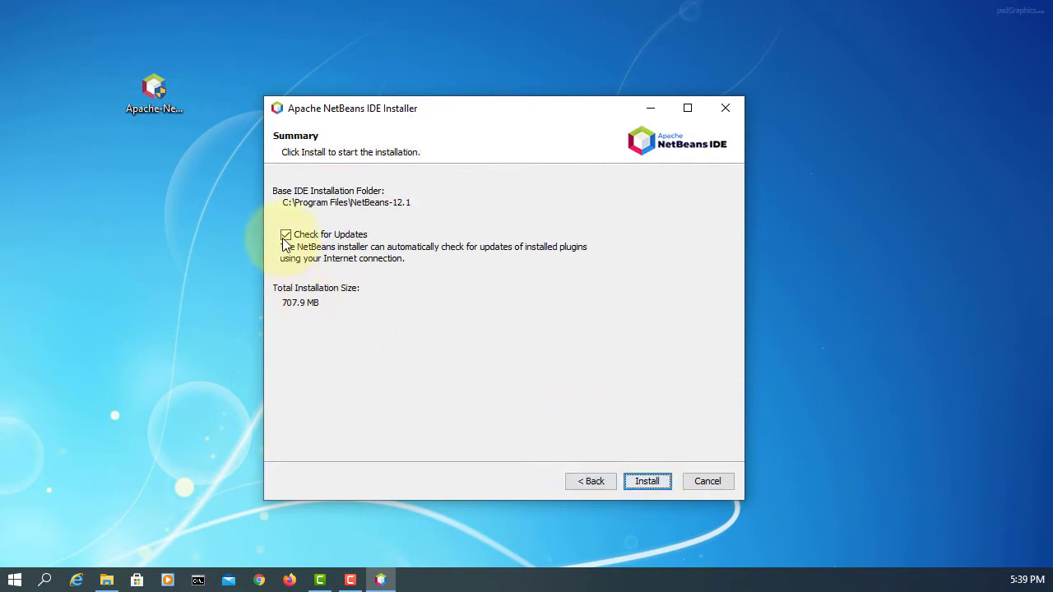
- Turn off the installer's check for updates, install NetBeans IDE 12.1 and finish the setup
{"action": "left_click", "coordinate": [286, 234]}
{"action": "left_click", "coordinate": [634, 481]}
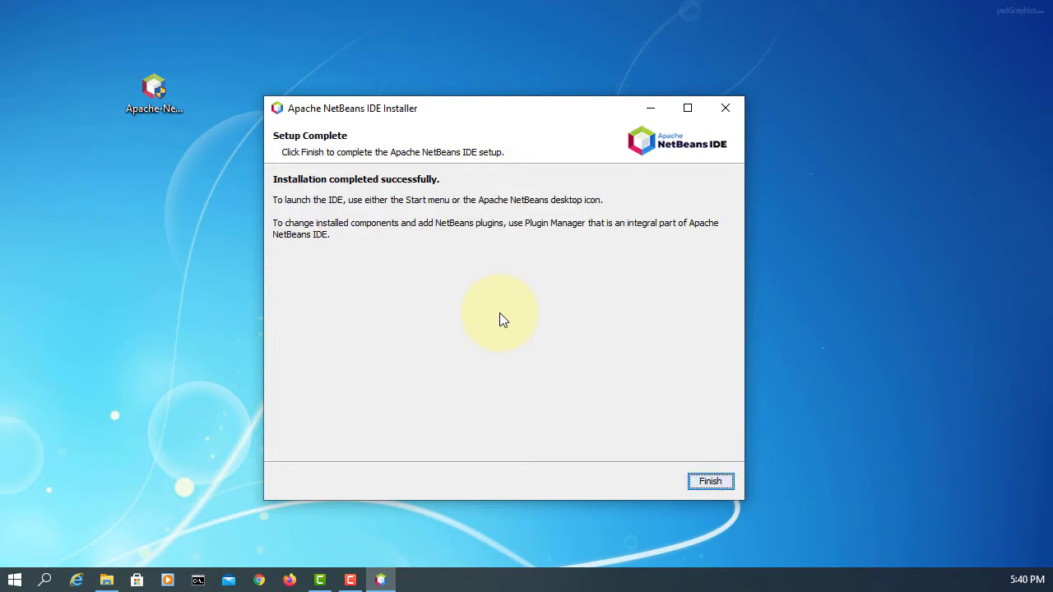
{"action": "left_click", "coordinate": [707, 480]}
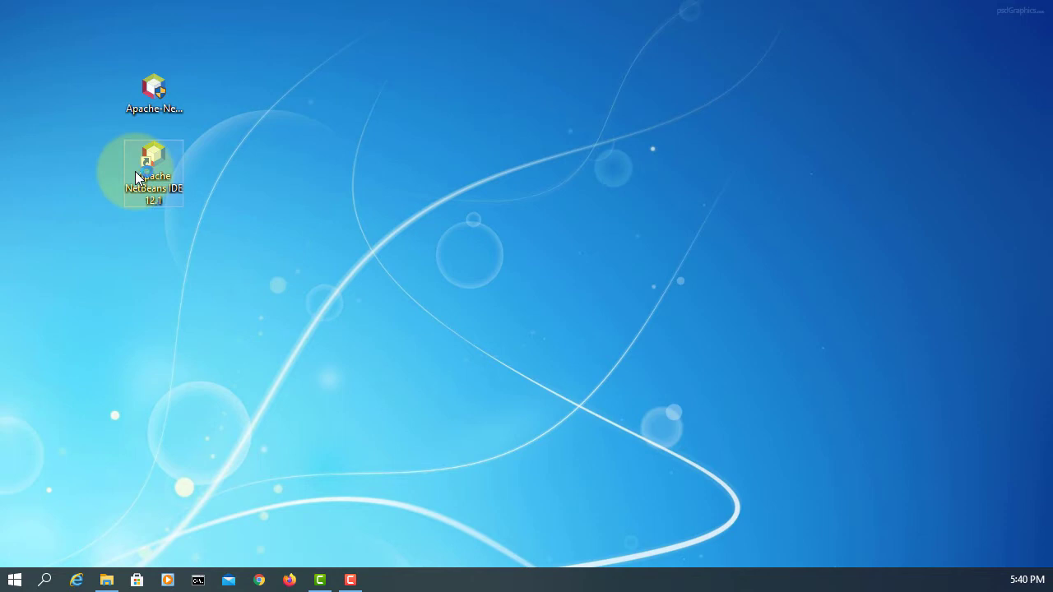
- Launch Apache NetBeans IDE 12.1 from the desktop and import the settings of the previous 12.0 version
{"action": "double_click", "coordinate": [136, 177]}
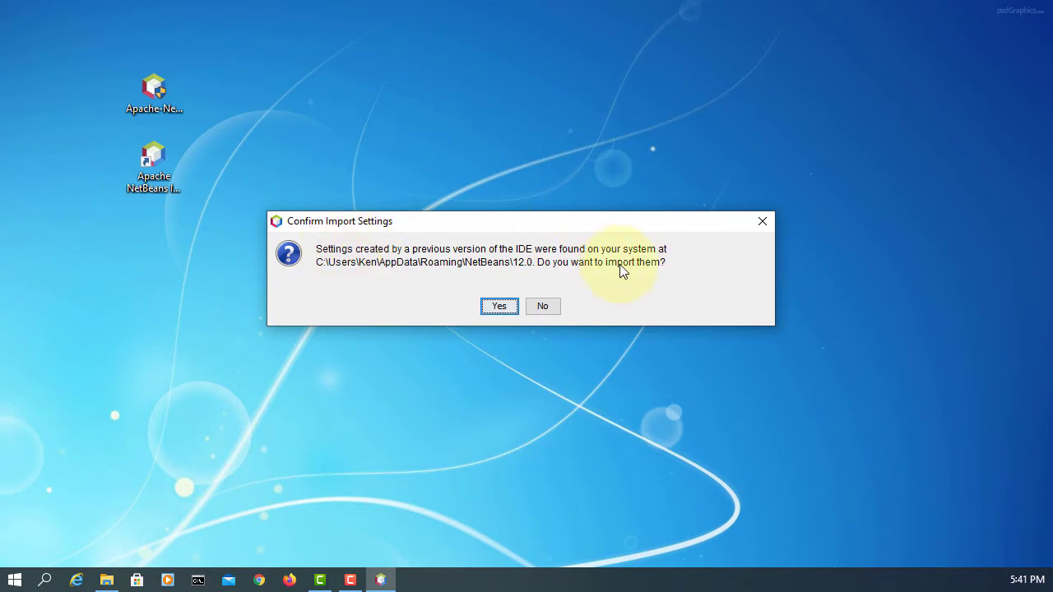
{"action": "left_click", "coordinate": [501, 305]}
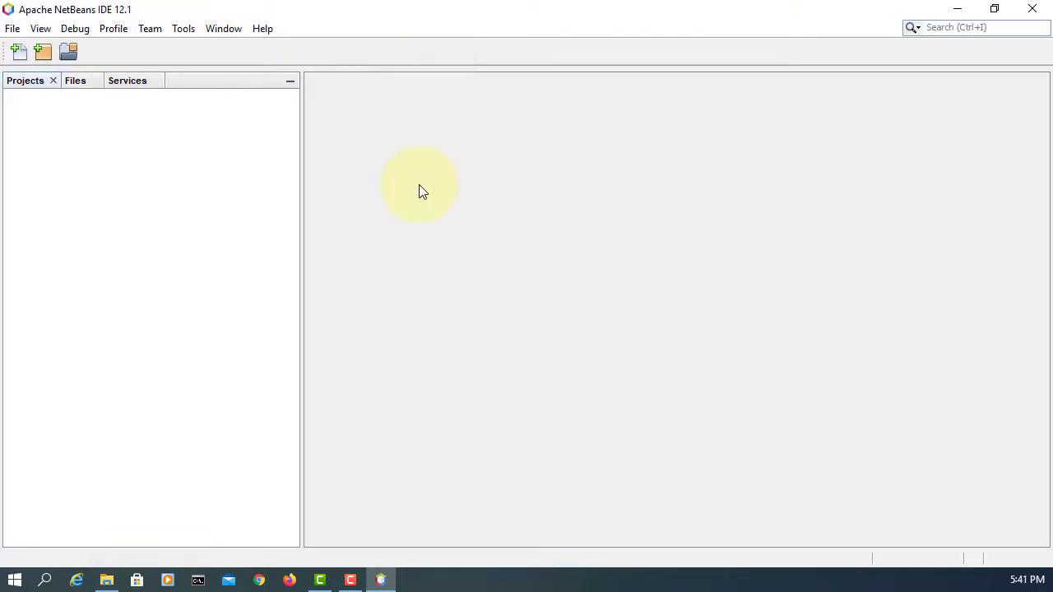
- Check the product version and Java version in the About information of NetBeans, then close it
{"action": "left_click", "coordinate": [261, 28]}
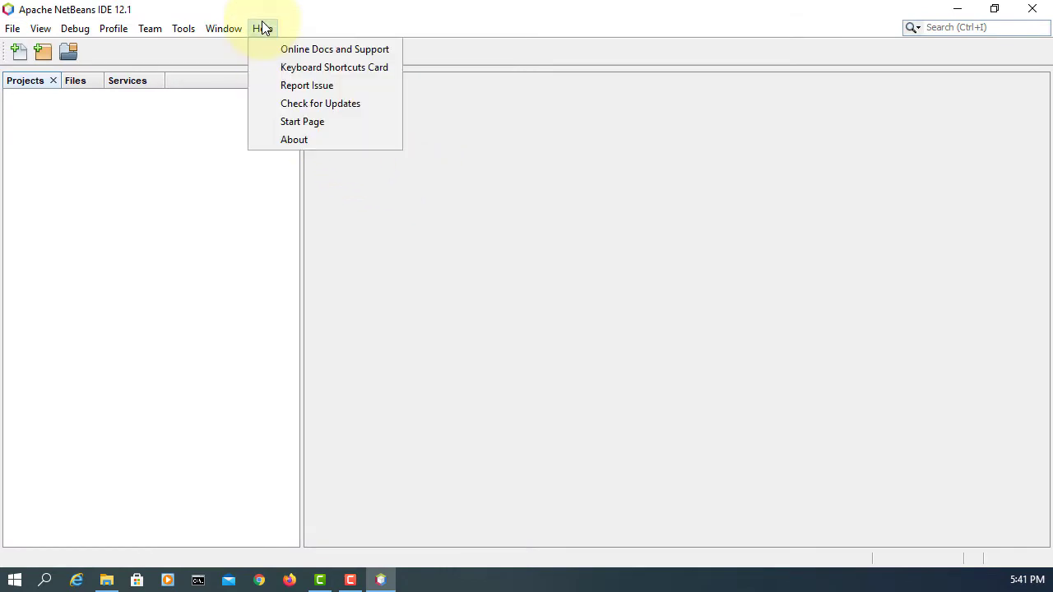
{"action": "left_click", "coordinate": [317, 144]}
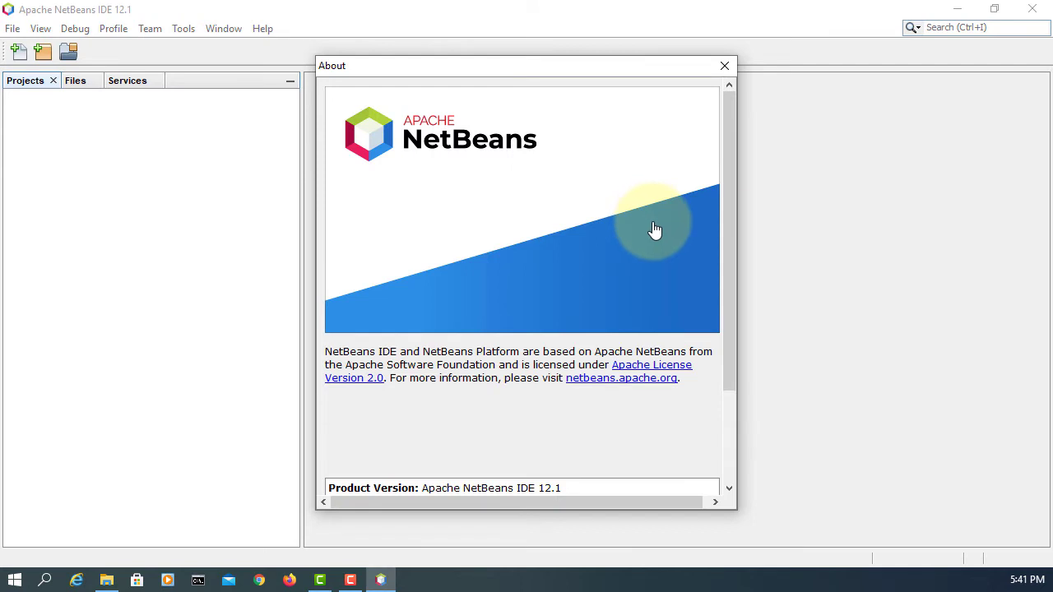
{"action": "left_click_drag", "start_coordinate": [731, 260], "coordinate": [736, 383]}
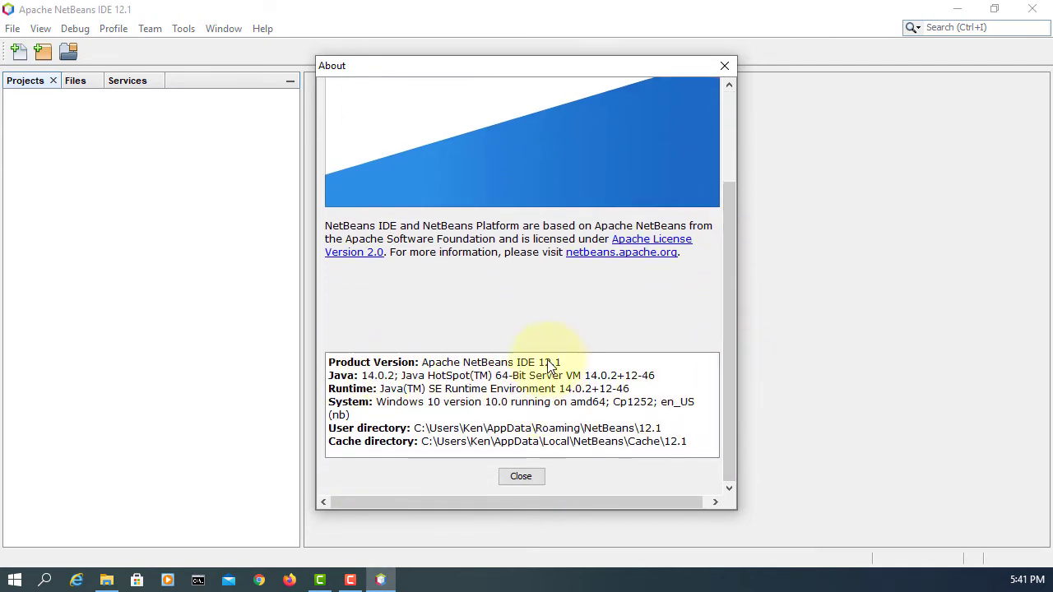
{"action": "left_click_drag", "start_coordinate": [538, 366], "coordinate": [561, 366]}
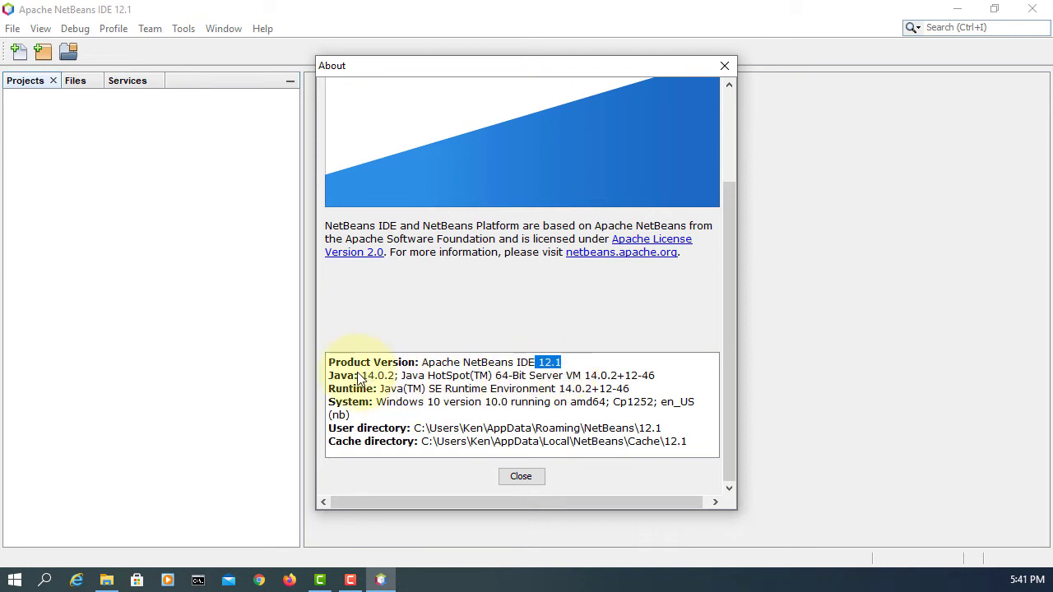
{"action": "left_click_drag", "start_coordinate": [355, 376], "coordinate": [395, 378]}
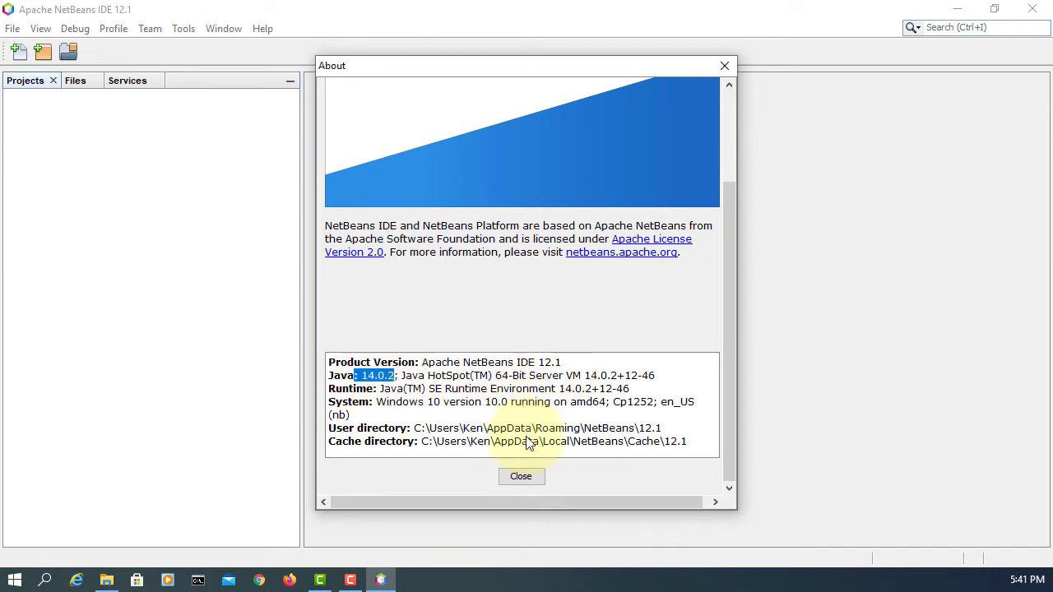
{"action": "left_click", "coordinate": [520, 478]}
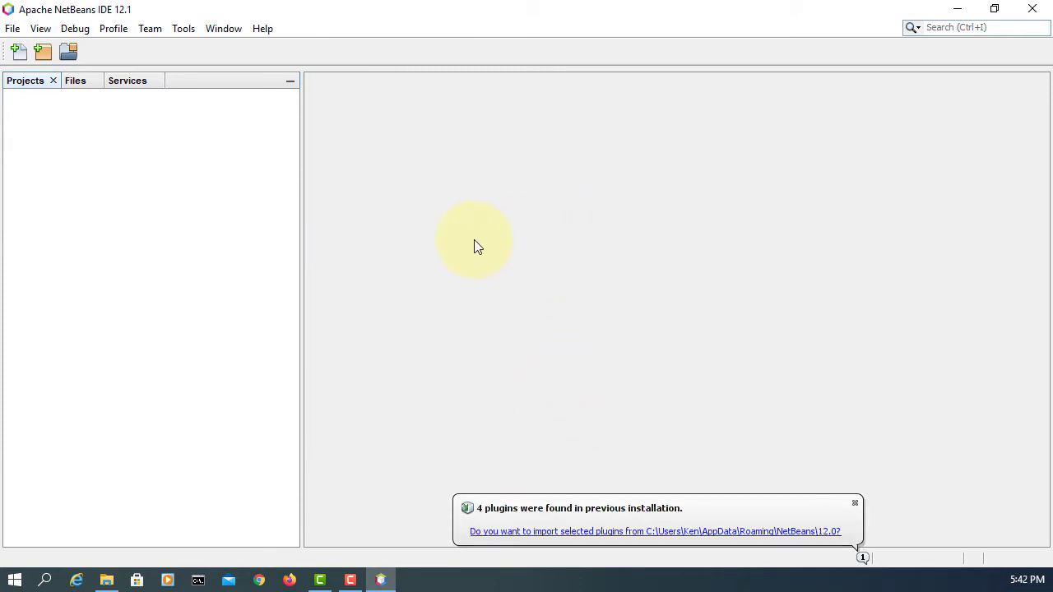
- Import the JavaFX and nb-javac plugins found in the NetBeans 12.0 installation, accepting their license agreements and installing them
{"action": "left_click", "coordinate": [649, 537]}
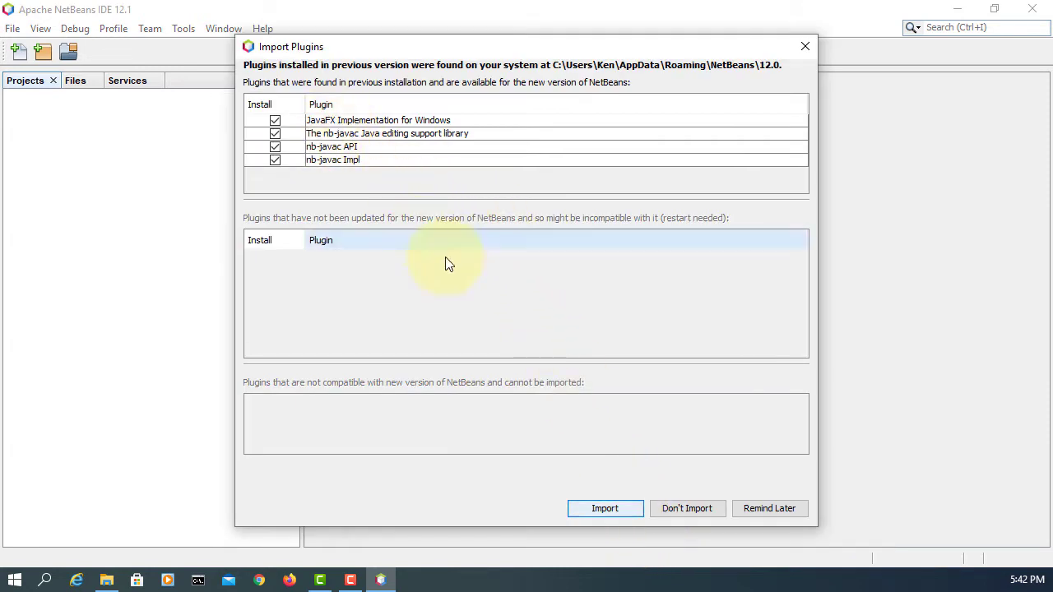
{"action": "left_click", "coordinate": [614, 508]}
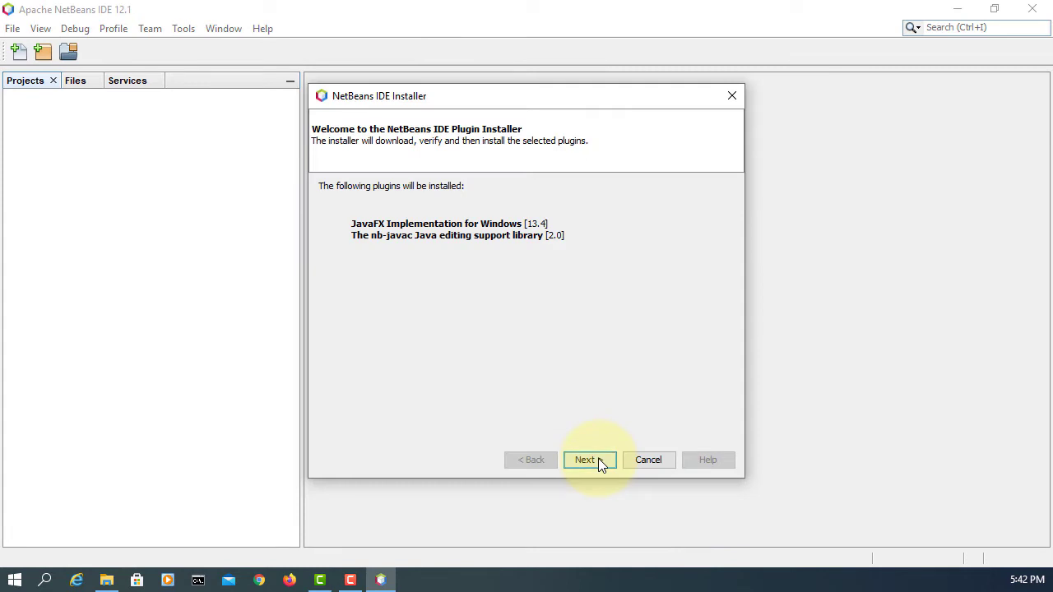
{"action": "left_click", "coordinate": [599, 461]}
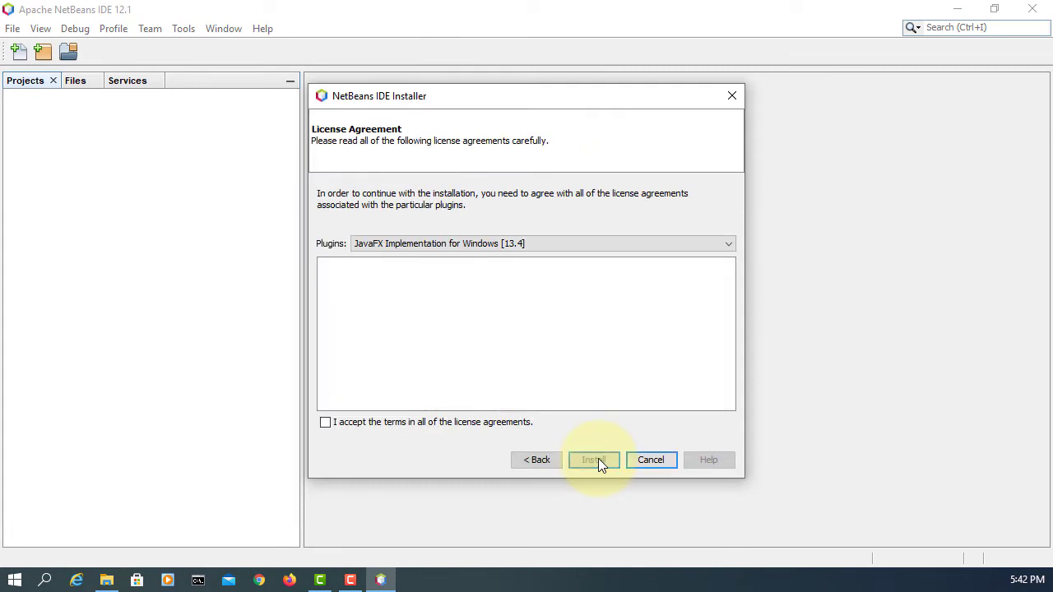
{"action": "left_click", "coordinate": [529, 420]}
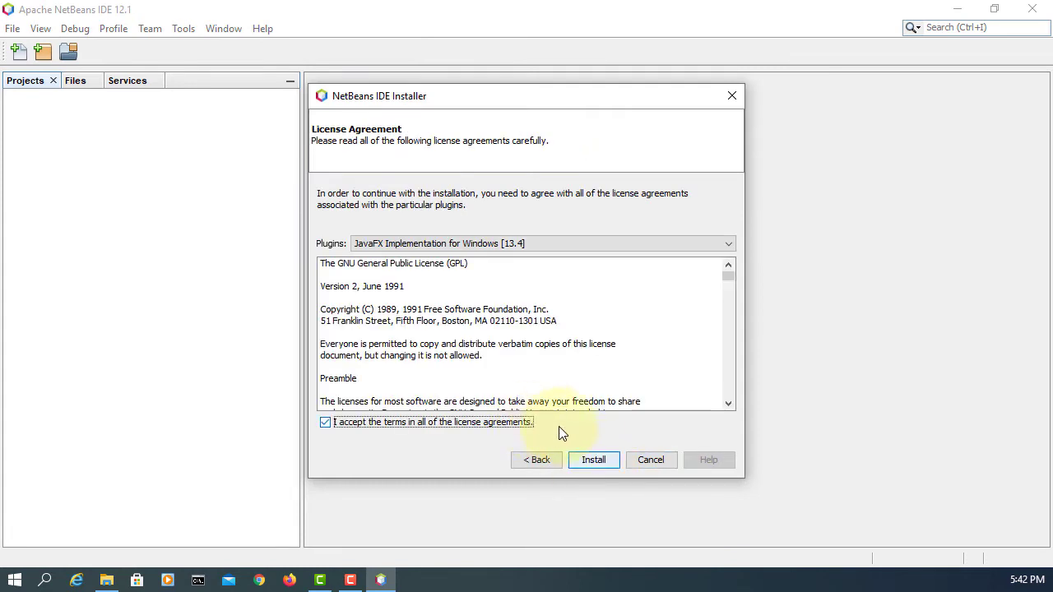
{"action": "left_click", "coordinate": [609, 461]}
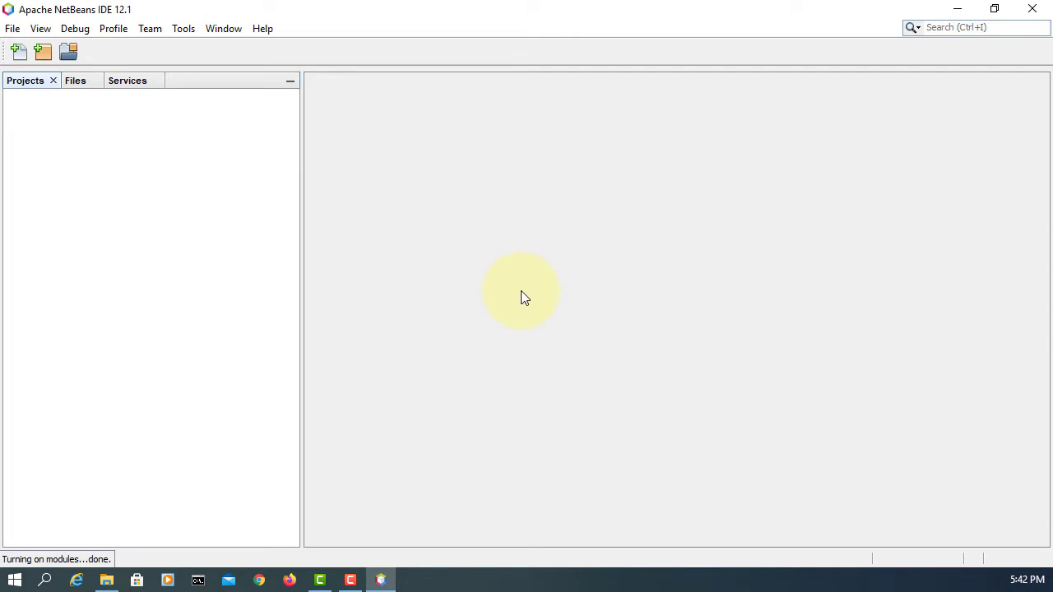
- Create a Java Application project from the Java with Ant category, keeping the default name, location and main class
{"action": "left_click", "coordinate": [12, 29]}
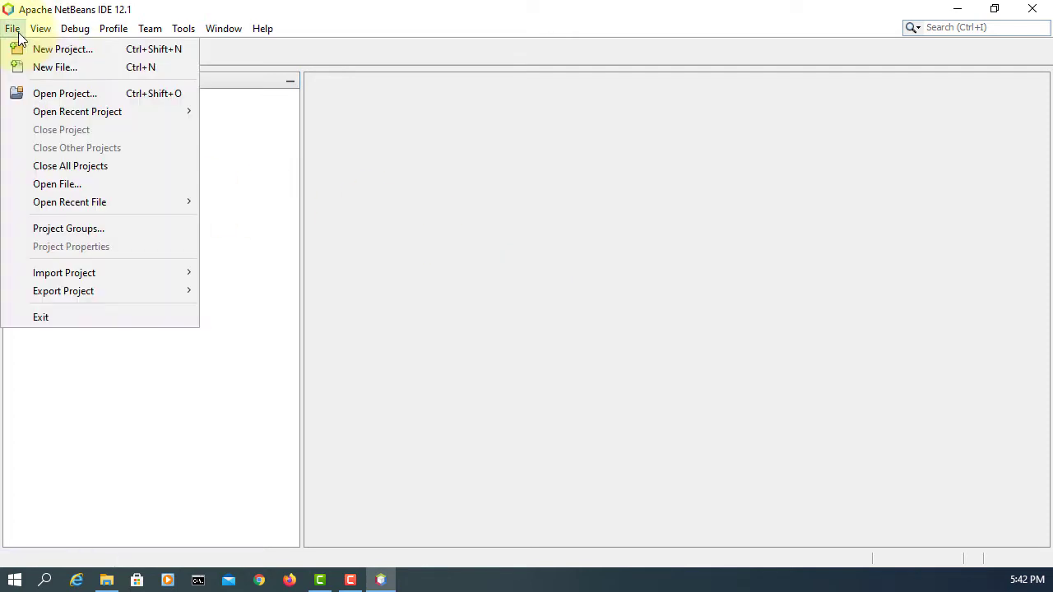
{"action": "left_click", "coordinate": [52, 52]}
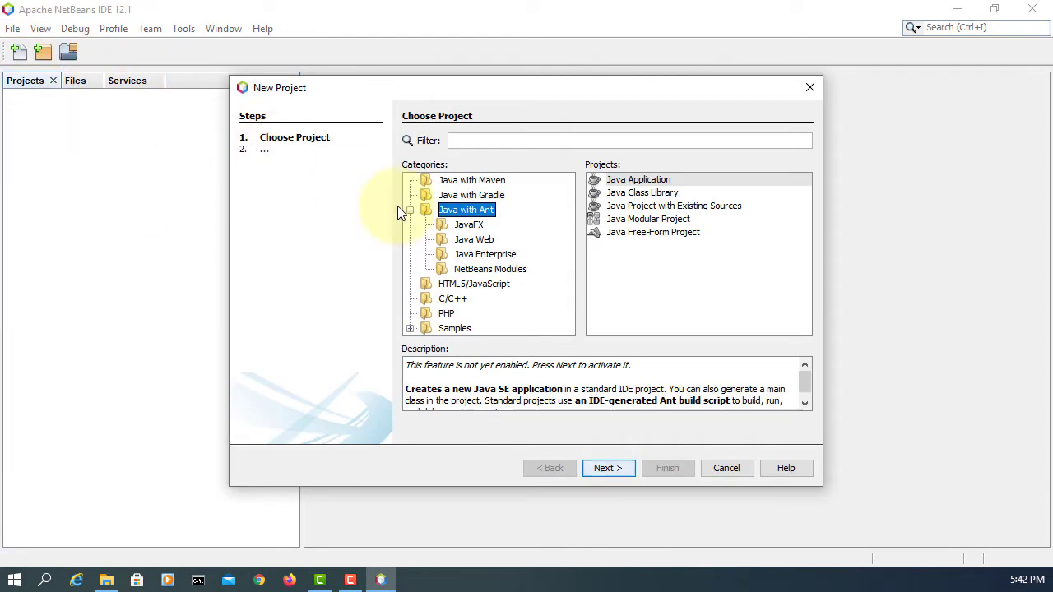
{"action": "left_click", "coordinate": [638, 181]}
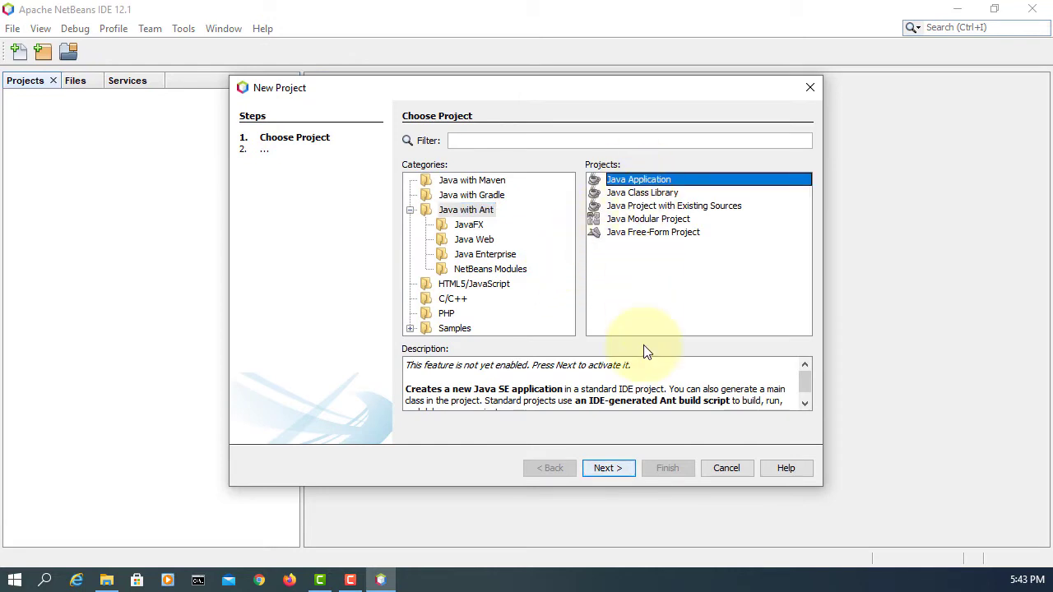
{"action": "left_click", "coordinate": [614, 469]}
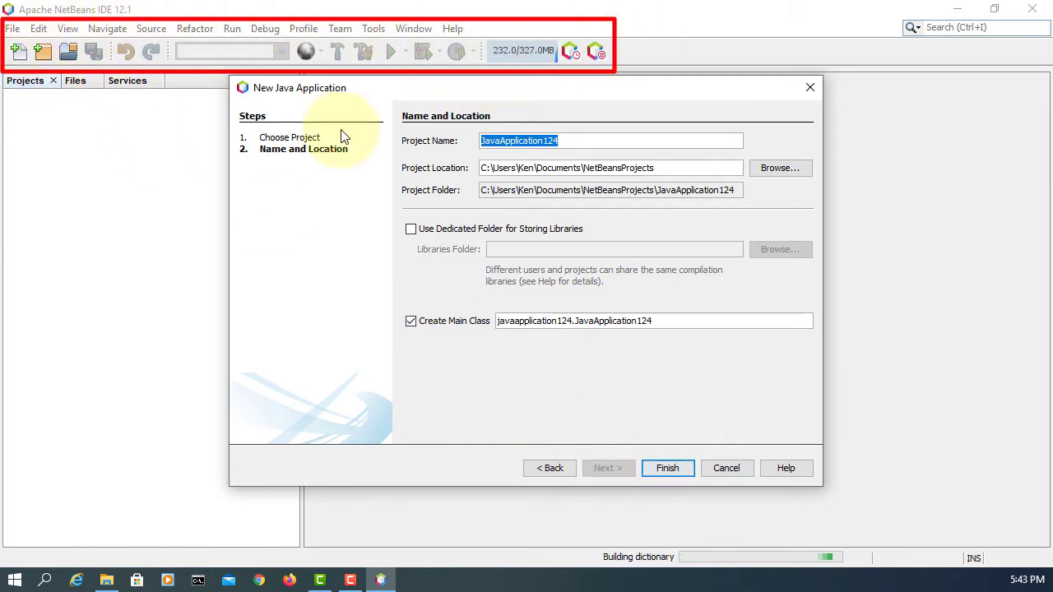
{"action": "left_click", "coordinate": [671, 467]}
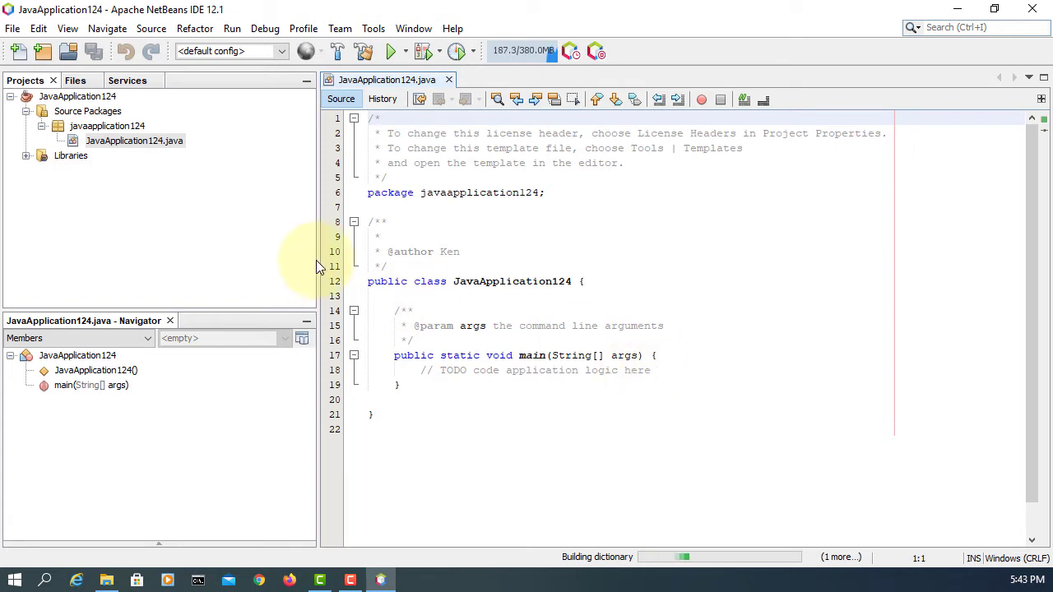
- Narrow the project pane and add System.out.print("Hello World"); below the TODO comment in the main method
{"action": "left_click_drag", "start_coordinate": [318, 254], "coordinate": [203, 245]}
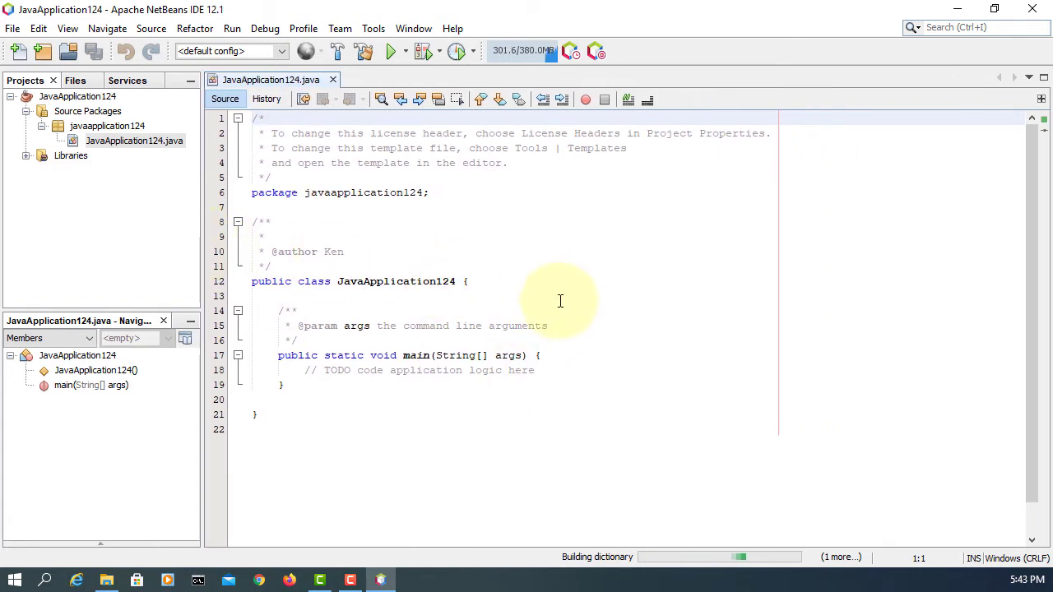
{"action": "scroll", "coordinate": [576, 299], "scroll_direction": "down", "scroll_amount": 1}
{"action": "left_click", "coordinate": [589, 334]}
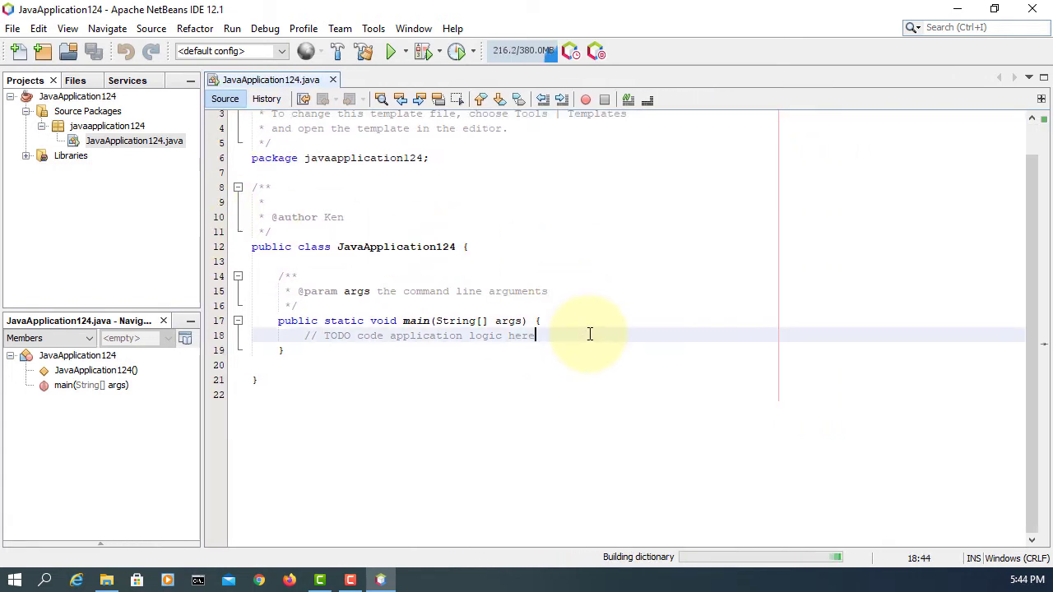
{"action": "key", "text": "Return"}
{"action": "key", "text": "Return"}
{"action": "type", "text": "s"}
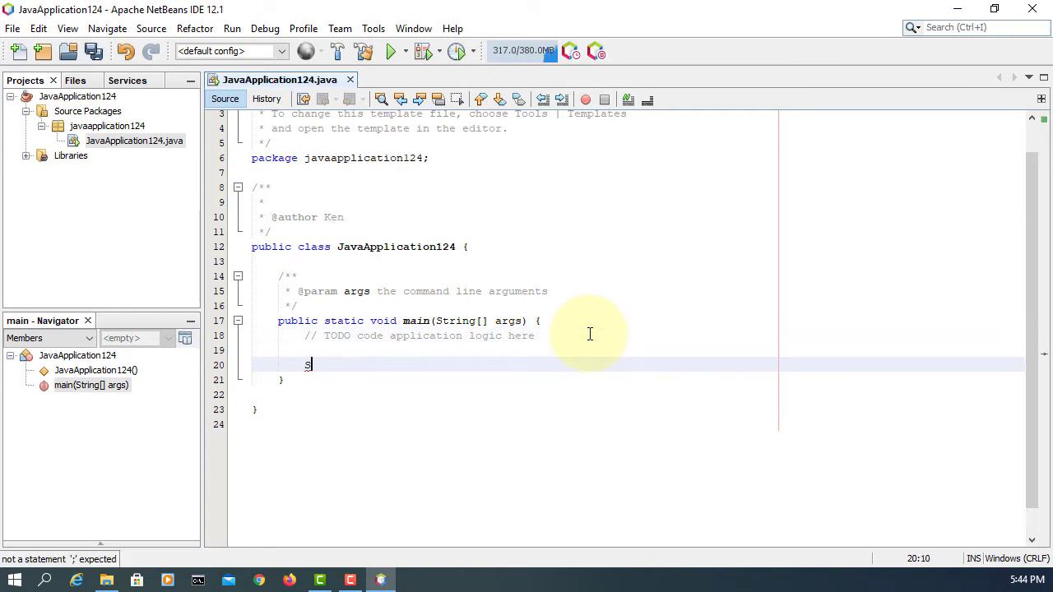
{"action": "type", "text": "ystem"}
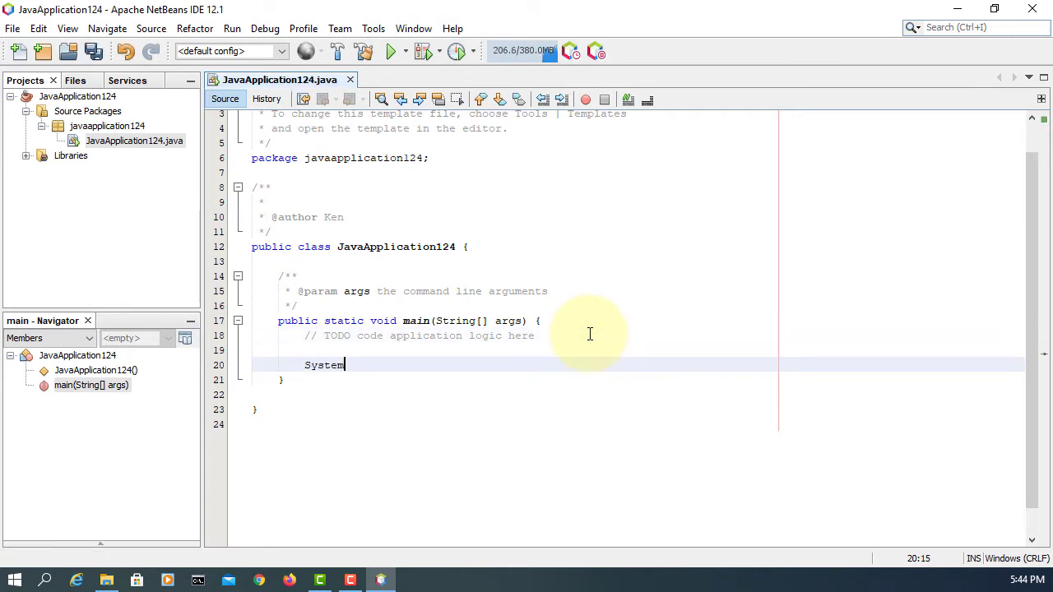
{"action": "type", "text": ".out.pri"}
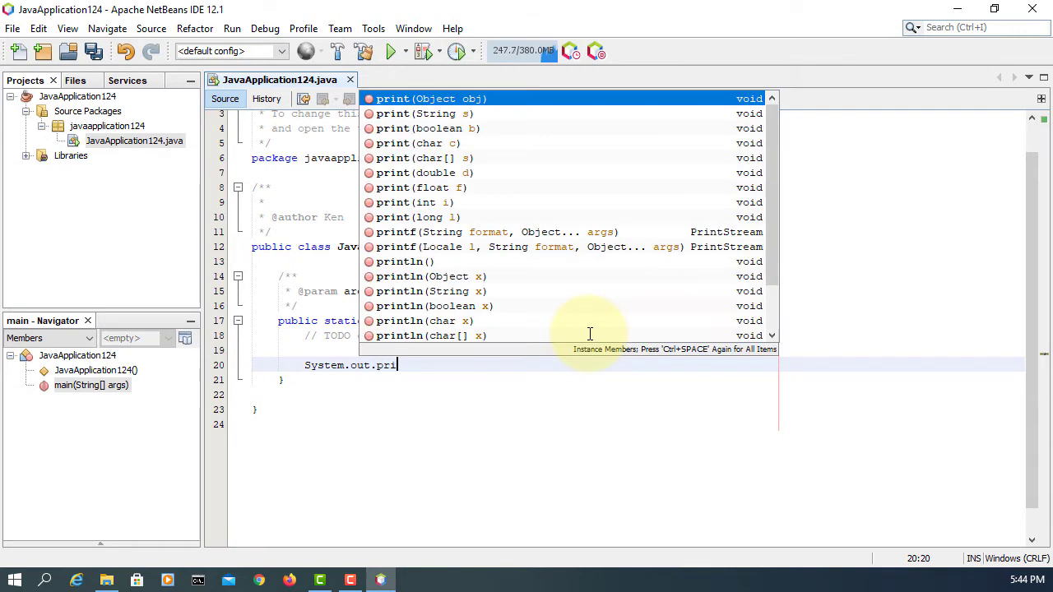
{"action": "type", "text": "nt"}
{"action": "key", "text": "Return"}
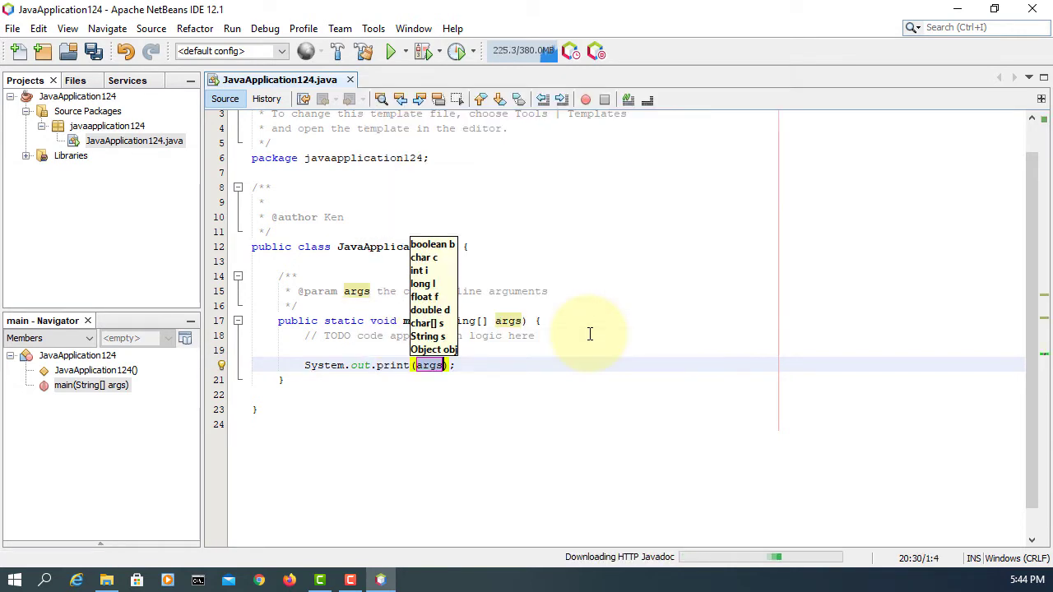
{"action": "type", "text": "Hello Worl"}
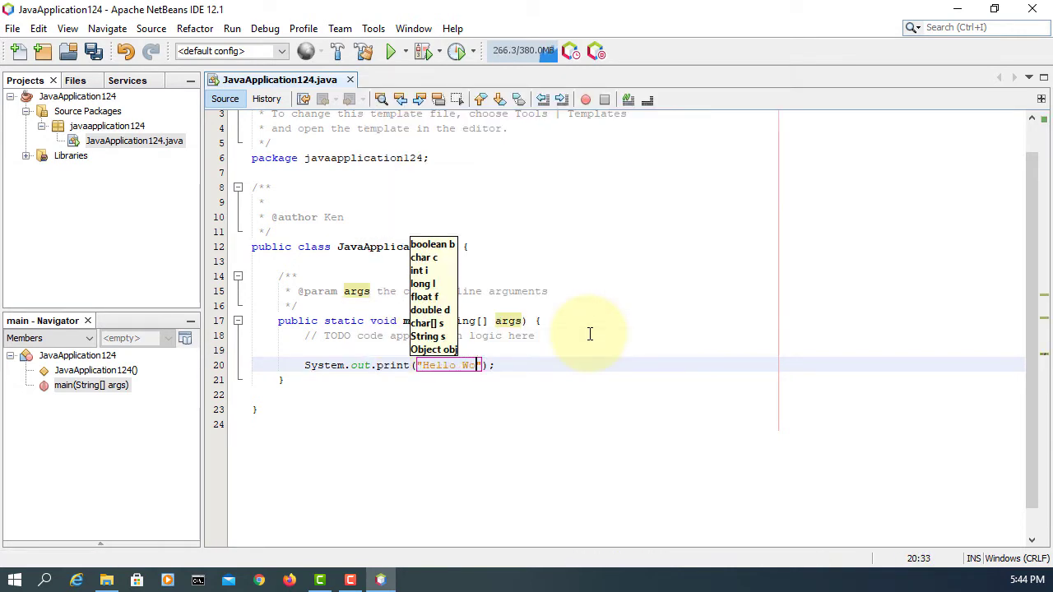
{"action": "type", "text": "d"}
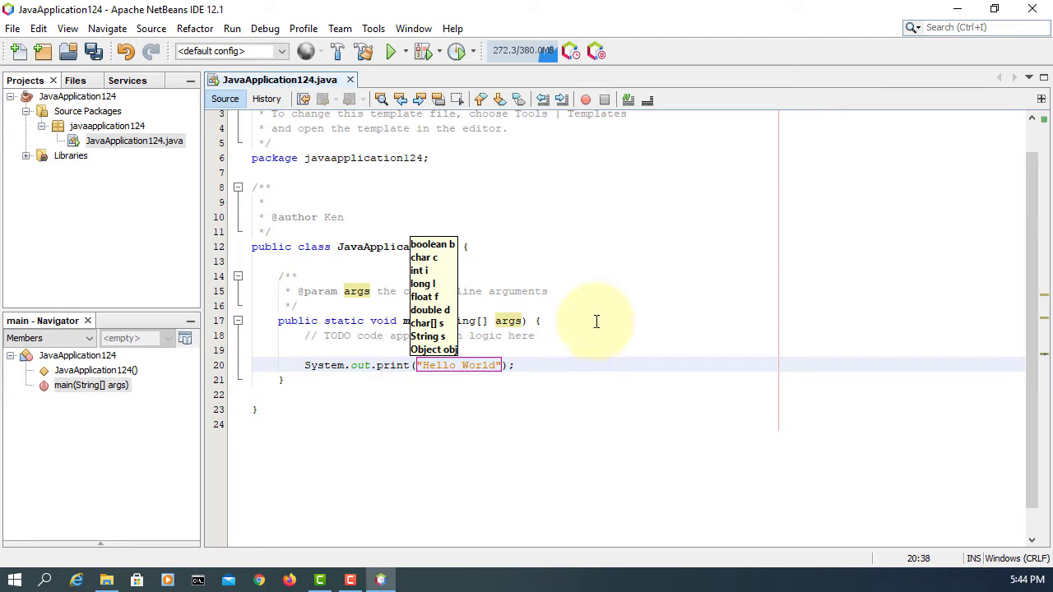
- Compile and run JavaApplication124.java, and highlight the text it prints in the output
{"action": "right_click", "coordinate": [166, 141]}
{"action": "left_click", "coordinate": [256, 219]}
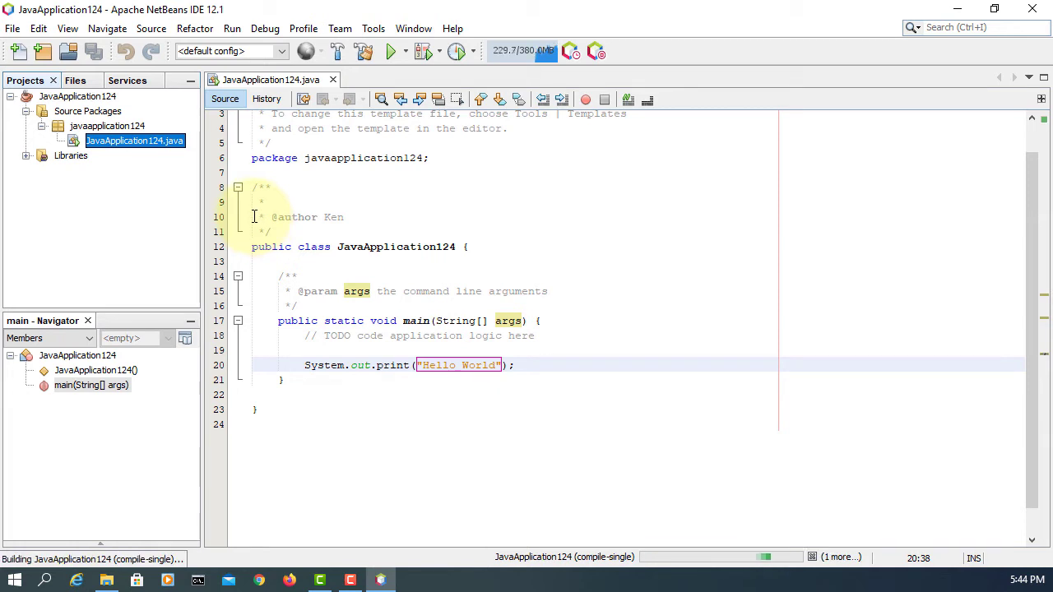
{"action": "right_click", "coordinate": [175, 143]}
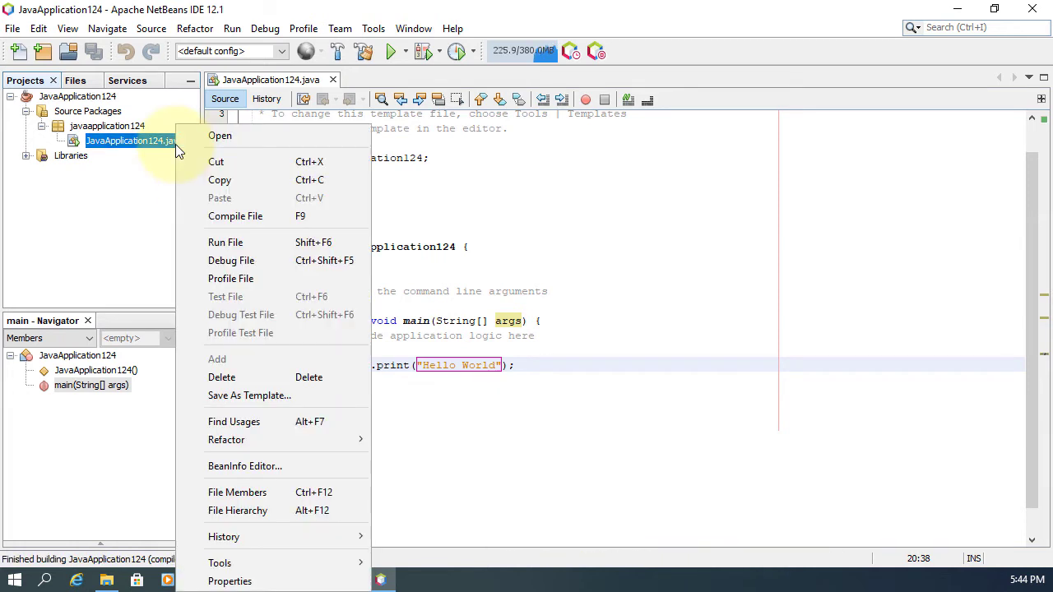
{"action": "left_click", "coordinate": [251, 242]}
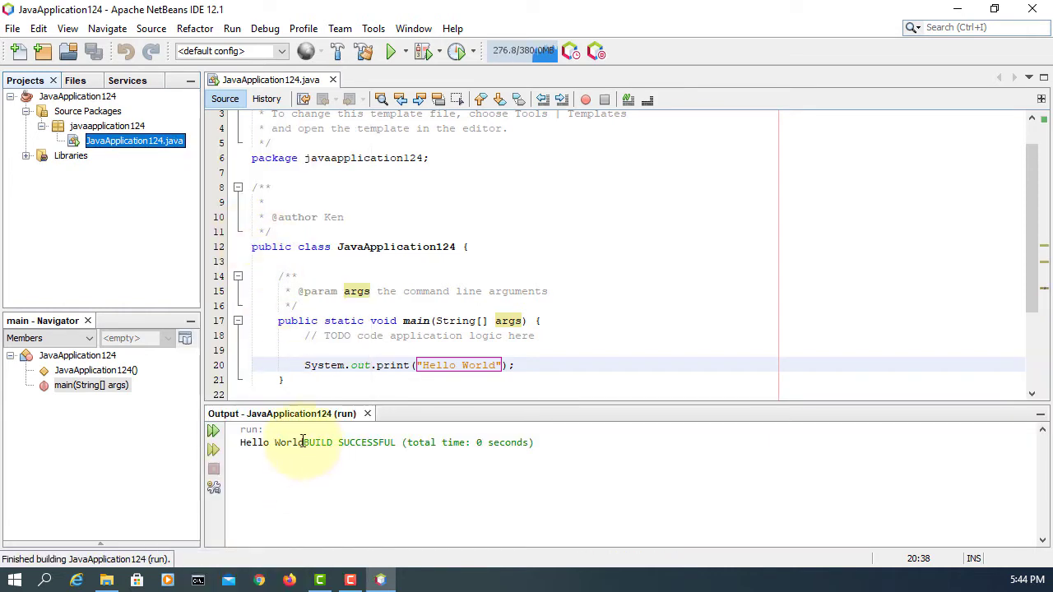
{"action": "left_click_drag", "start_coordinate": [238, 443], "coordinate": [305, 443]}
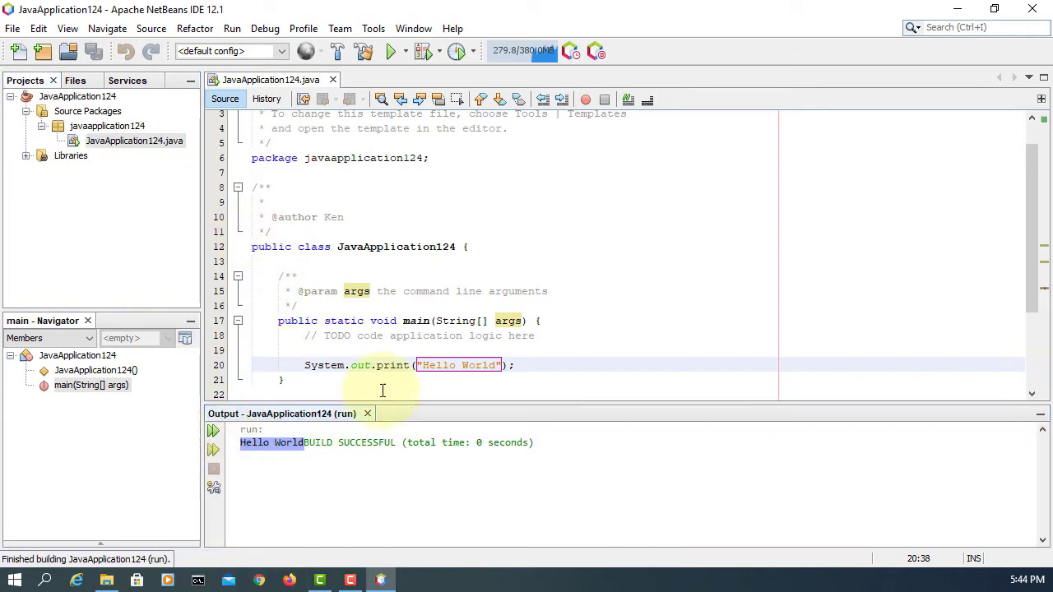
{"action": "left_click", "coordinate": [437, 289]}
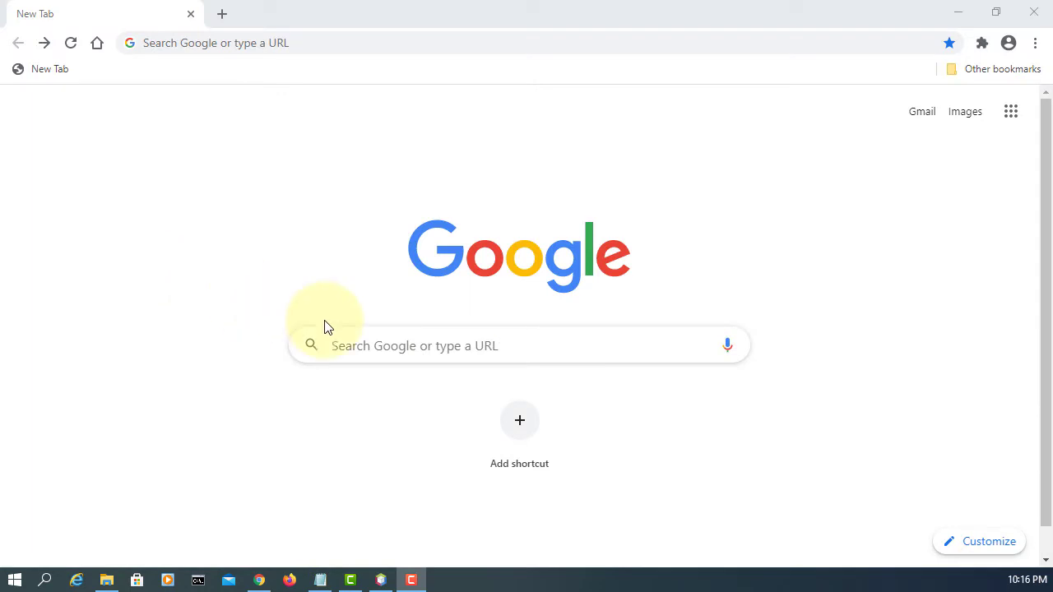
- Switch to Chrome, search Google for javafx and open the JavaFX site openjfx.io
{"action": "left_click", "coordinate": [394, 343]}
{"action": "type", "text": "javafx"}
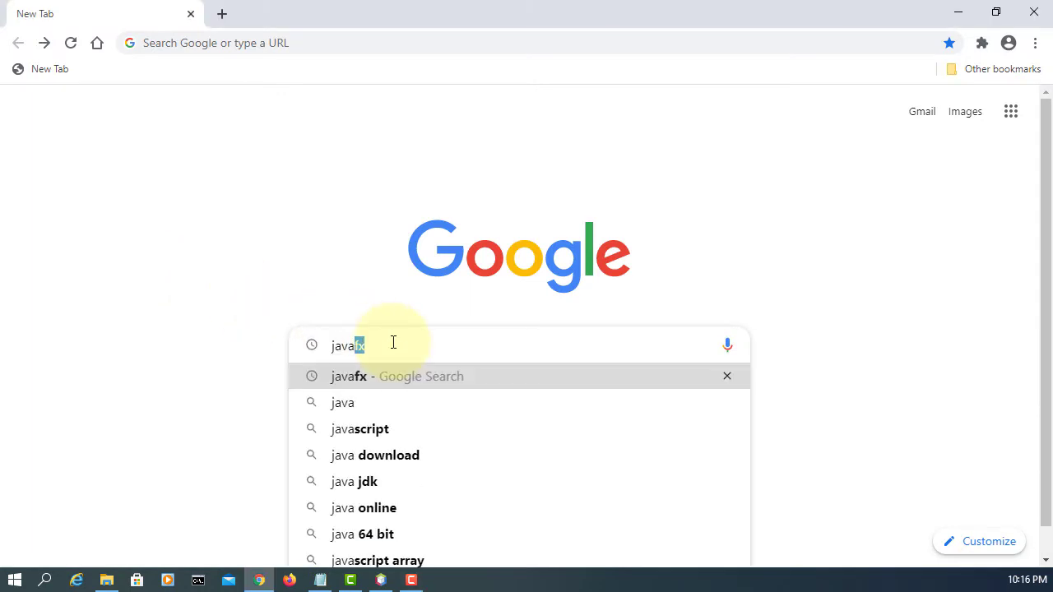
{"action": "key", "text": "Return"}
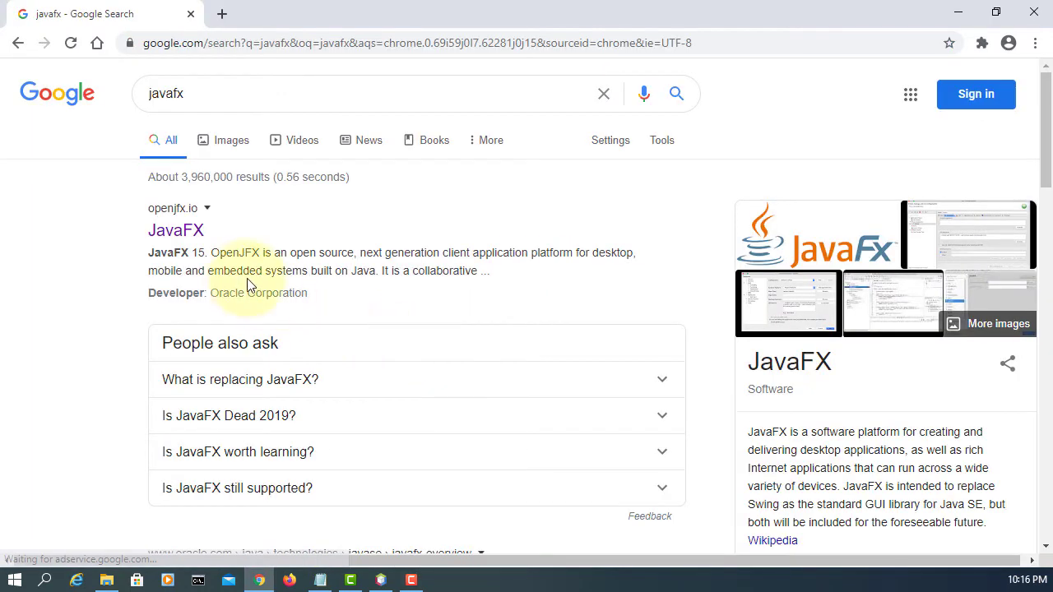
{"action": "left_click", "coordinate": [201, 243]}
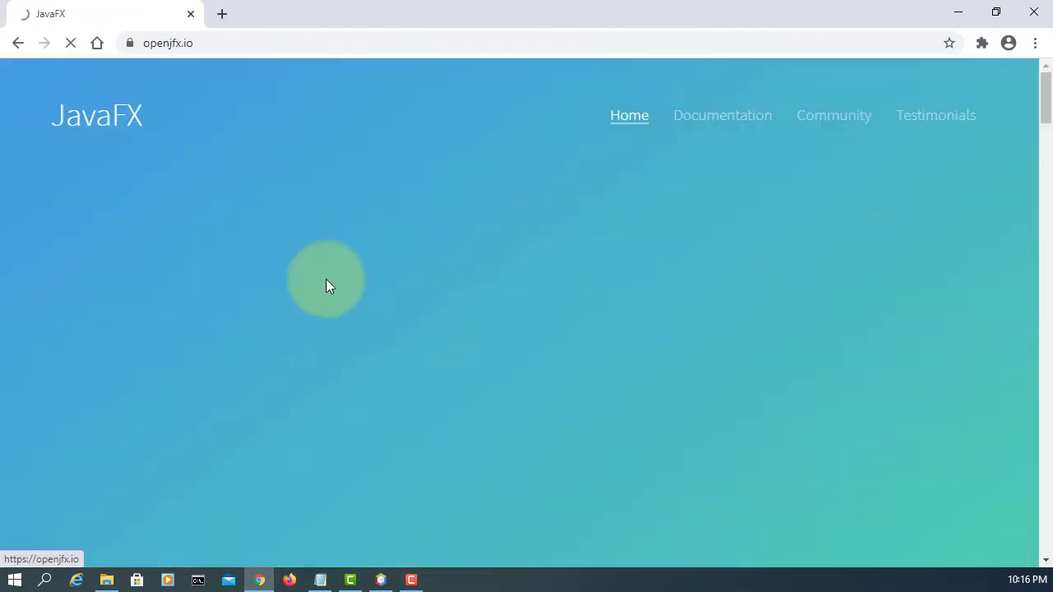
{"action": "scroll", "coordinate": [536, 331], "scroll_direction": "down", "scroll_amount": 2}
{"action": "scroll", "coordinate": [535, 331], "scroll_direction": "up", "scroll_amount": 1}
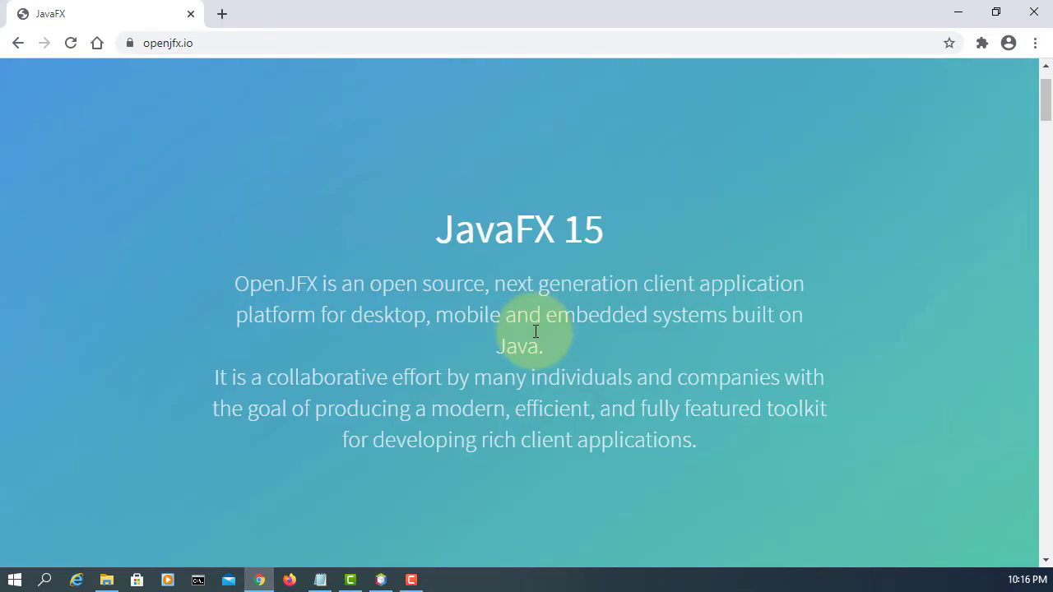
- Go to Gluon's JavaFX page and download the JavaFX Windows x64 SDK version 15 from Latest Release
{"action": "scroll", "coordinate": [536, 332], "scroll_direction": "down", "scroll_amount": 7}
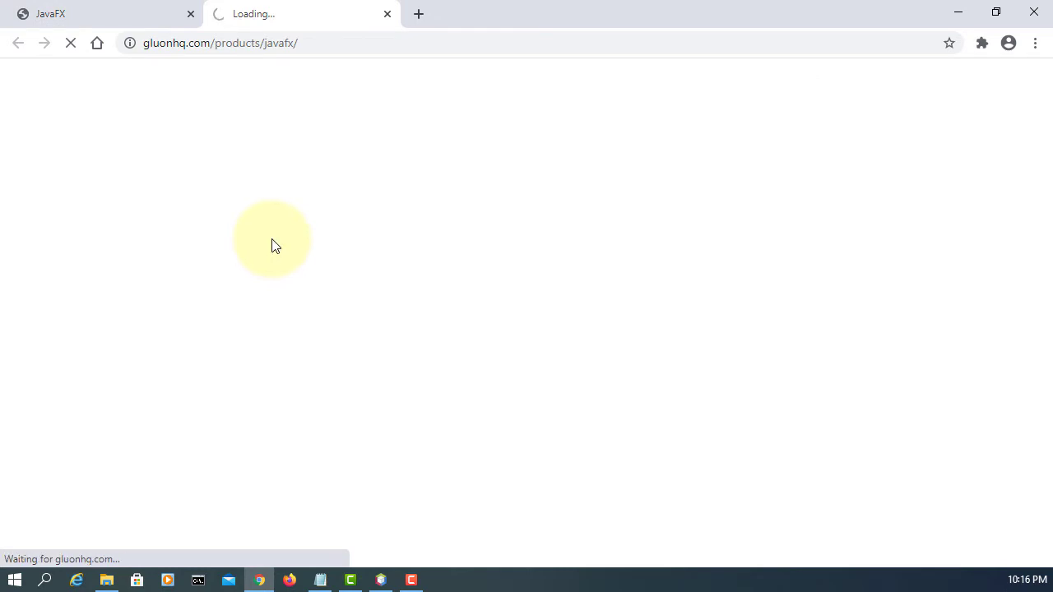
{"action": "scroll", "coordinate": [275, 270], "scroll_direction": "down", "scroll_amount": 10}
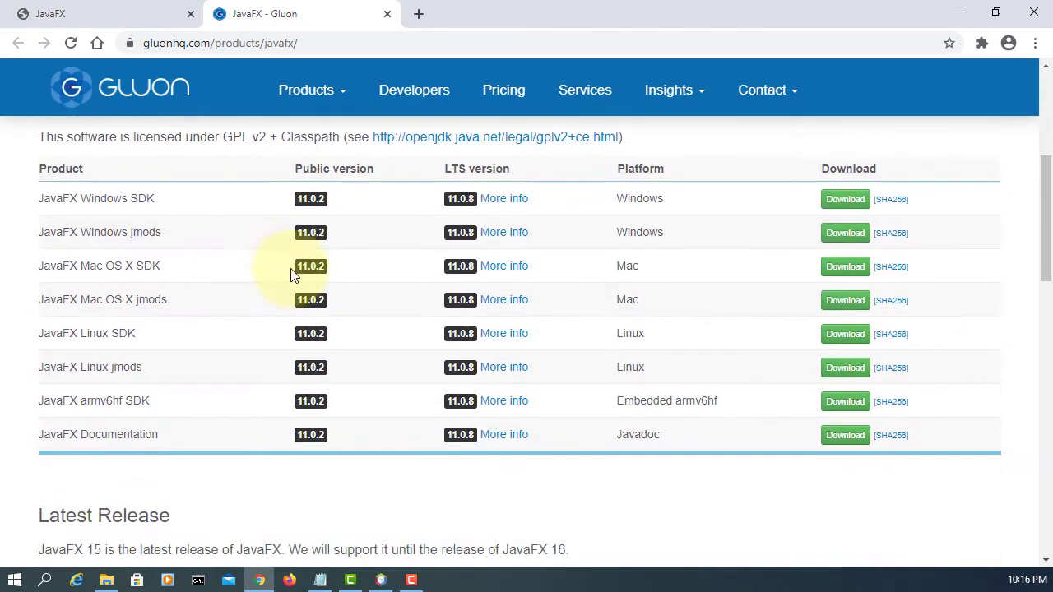
{"action": "scroll", "coordinate": [292, 274], "scroll_direction": "up", "scroll_amount": 2}
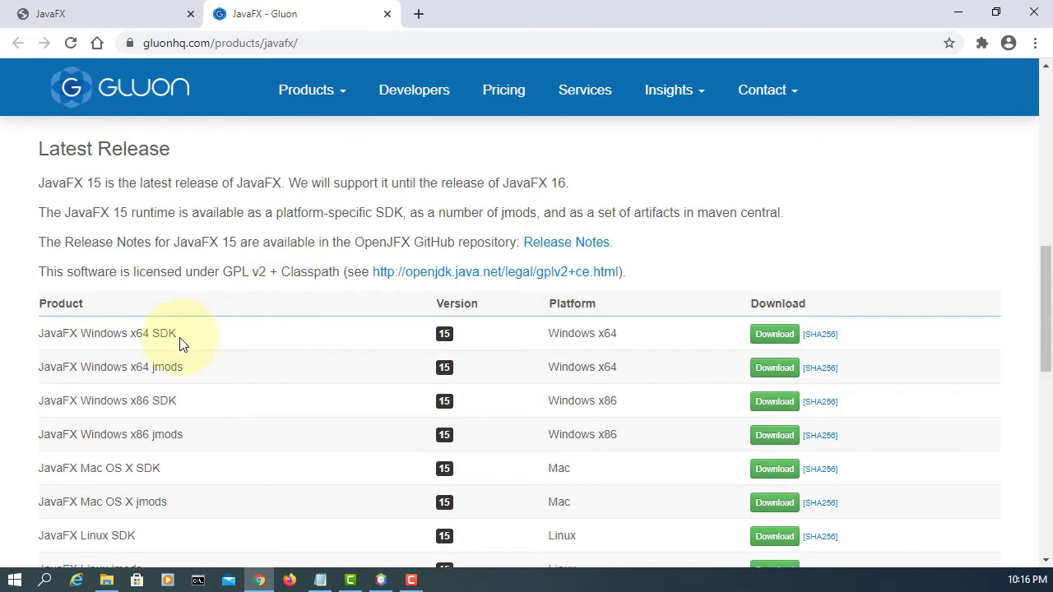
{"action": "left_click", "coordinate": [781, 337]}
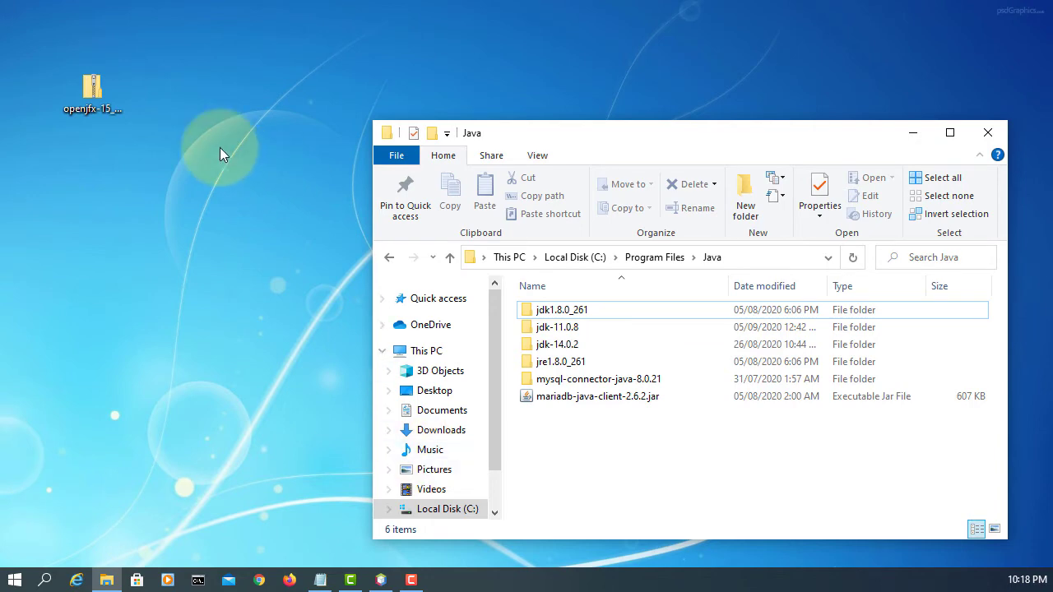
- Copy the javafx-sdk-15 folder from the openjfx-15 archive into C:\Program Files\Java with administrator permission, and close the archive window
{"action": "left_click", "coordinate": [83, 82]}
{"action": "double_click", "coordinate": [83, 83]}
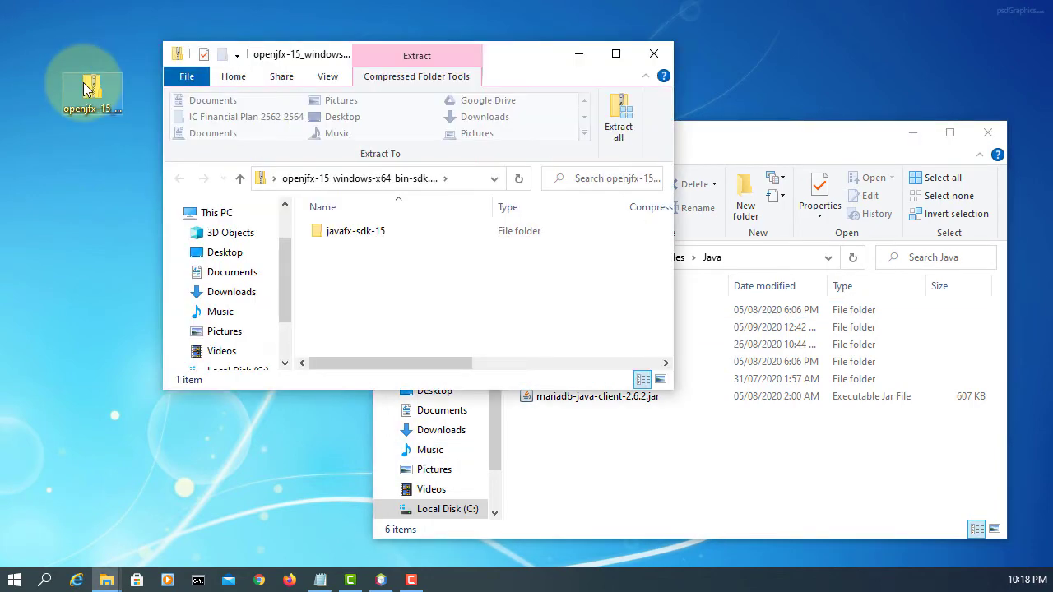
{"action": "left_click", "coordinate": [346, 237]}
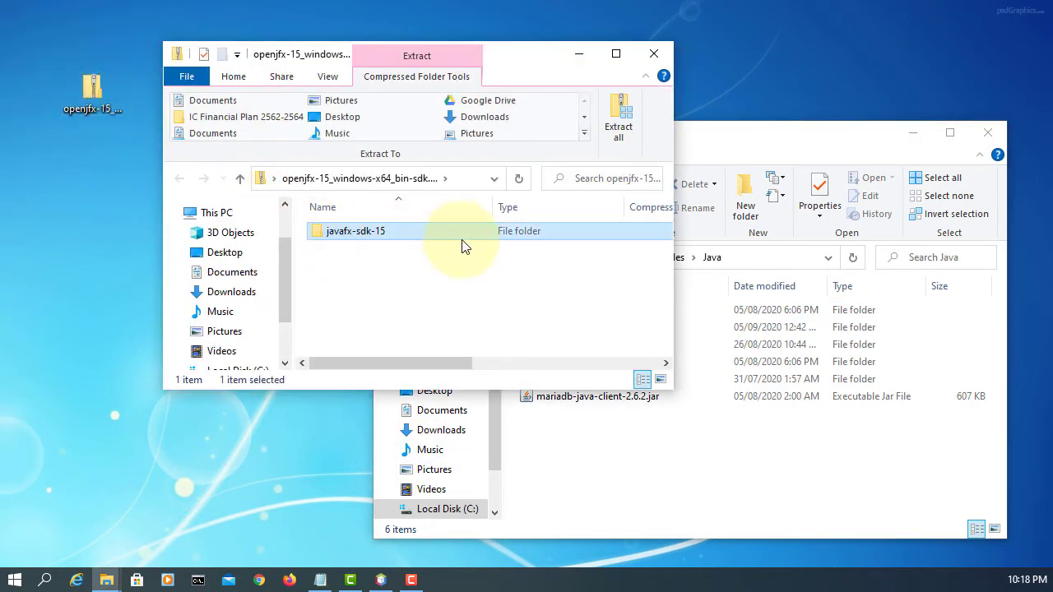
{"action": "left_click", "coordinate": [696, 149]}
{"action": "left_click", "coordinate": [743, 260]}
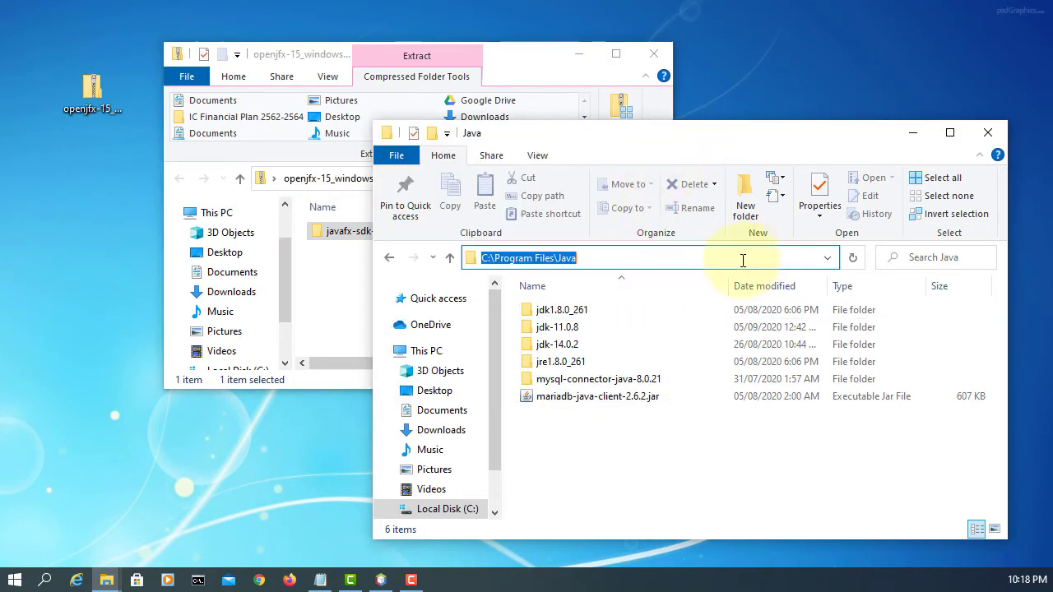
{"action": "left_click_drag", "start_coordinate": [343, 238], "coordinate": [617, 483]}
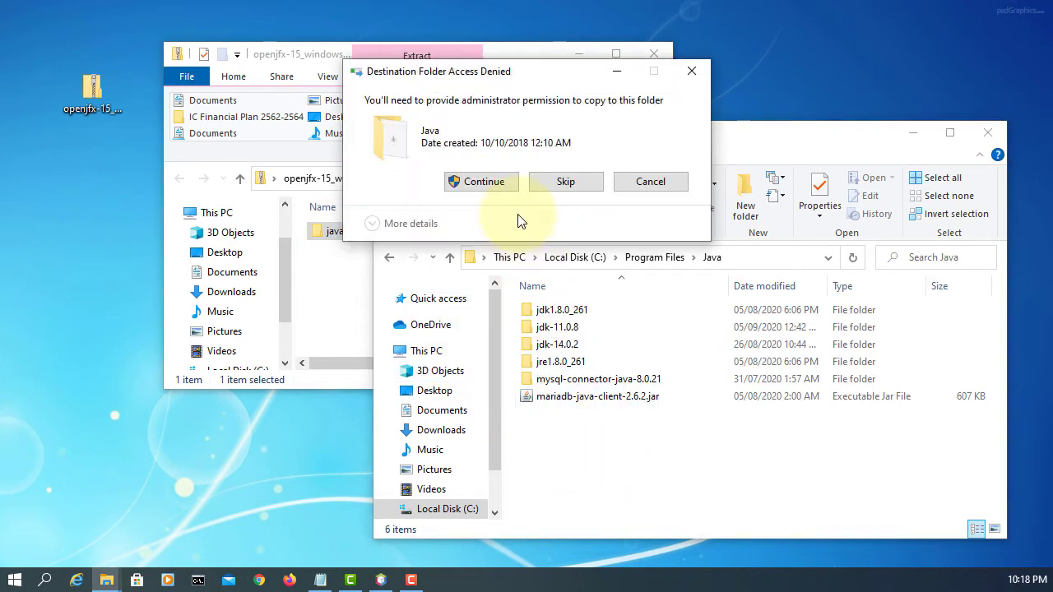
{"action": "left_click", "coordinate": [504, 183]}
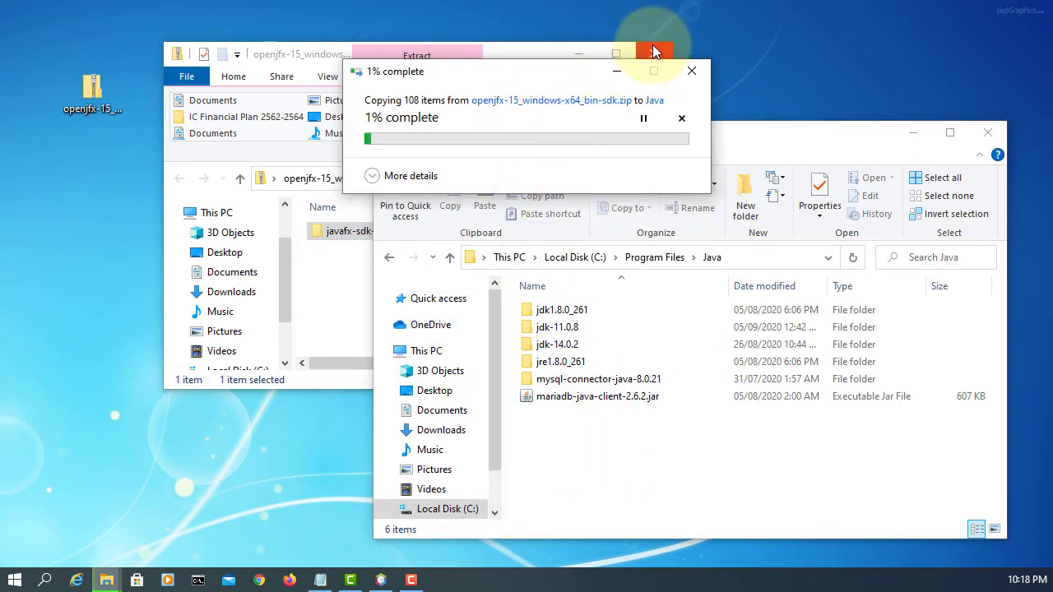
{"action": "left_click", "coordinate": [654, 51]}
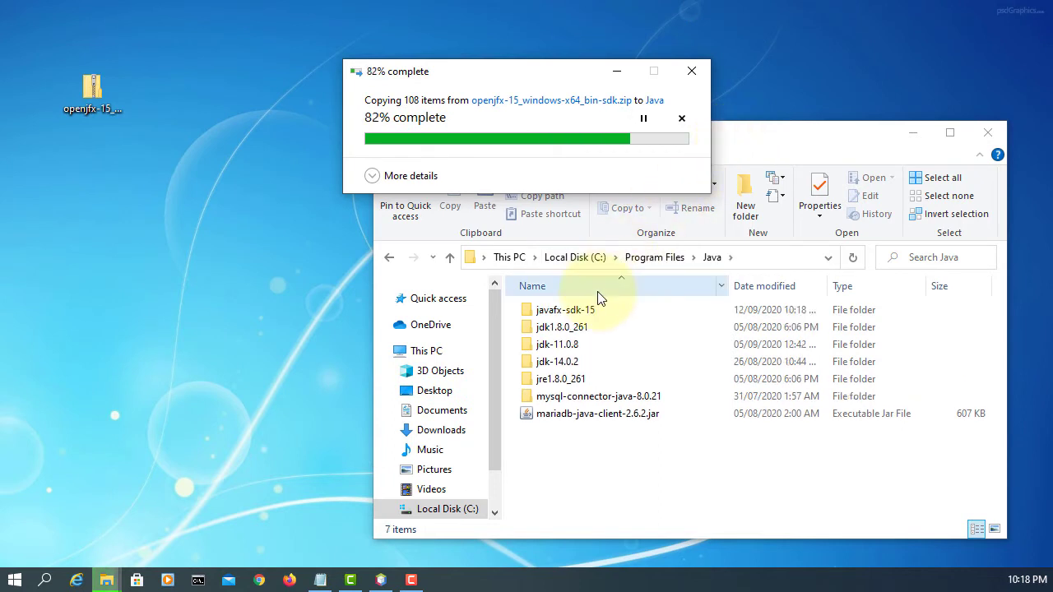
- Open the javafx-sdk-15 folder inside the Java directory and look into one of its subfolders
{"action": "left_click", "coordinate": [581, 312]}
{"action": "double_click", "coordinate": [581, 313]}
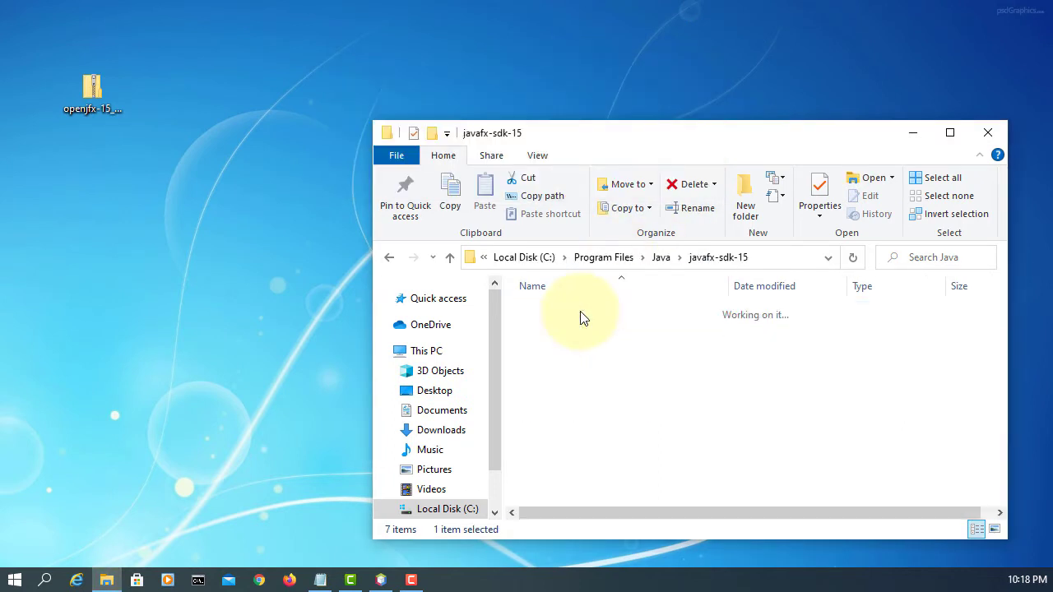
{"action": "double_click", "coordinate": [540, 344]}
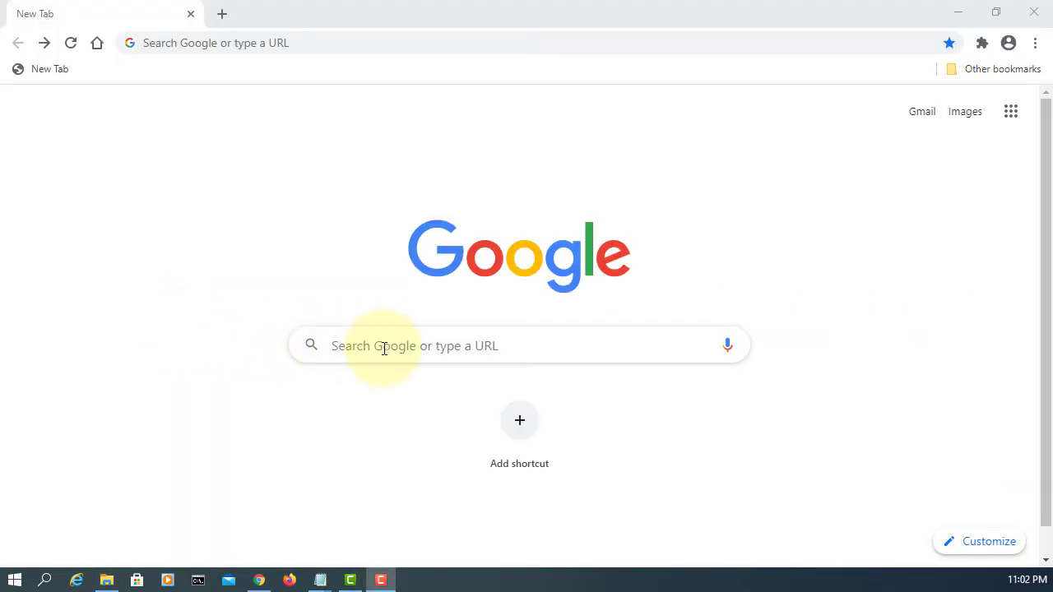
- Search Google for javafx scene builder and open Gluon's Scene Builder page
{"action": "left_click", "coordinate": [383, 348]}
{"action": "type", "text": "javafx sc"}
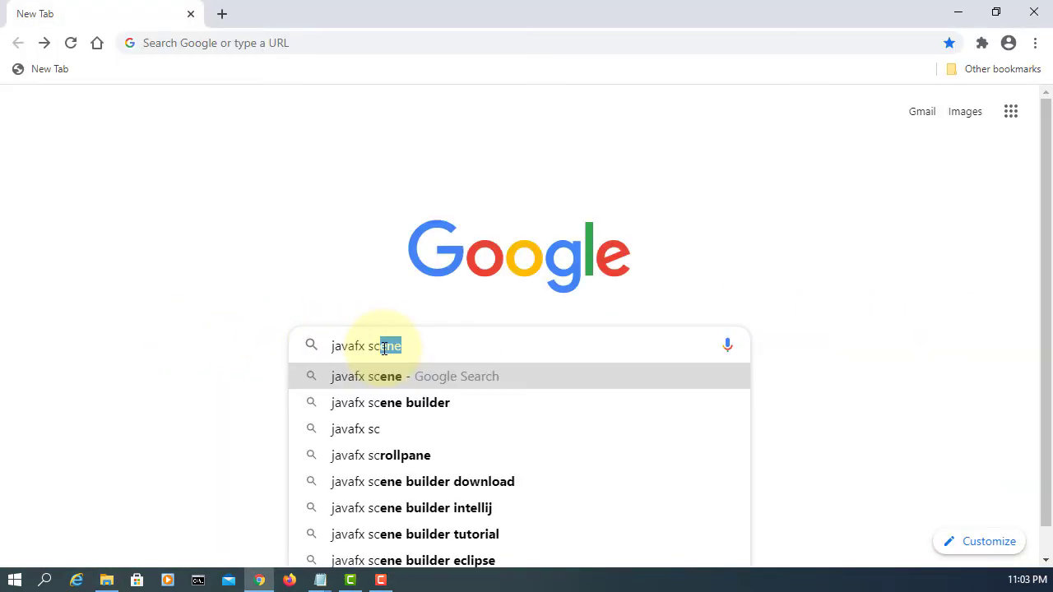
{"action": "type", "text": "ene"}
{"action": "key", "text": "Return"}
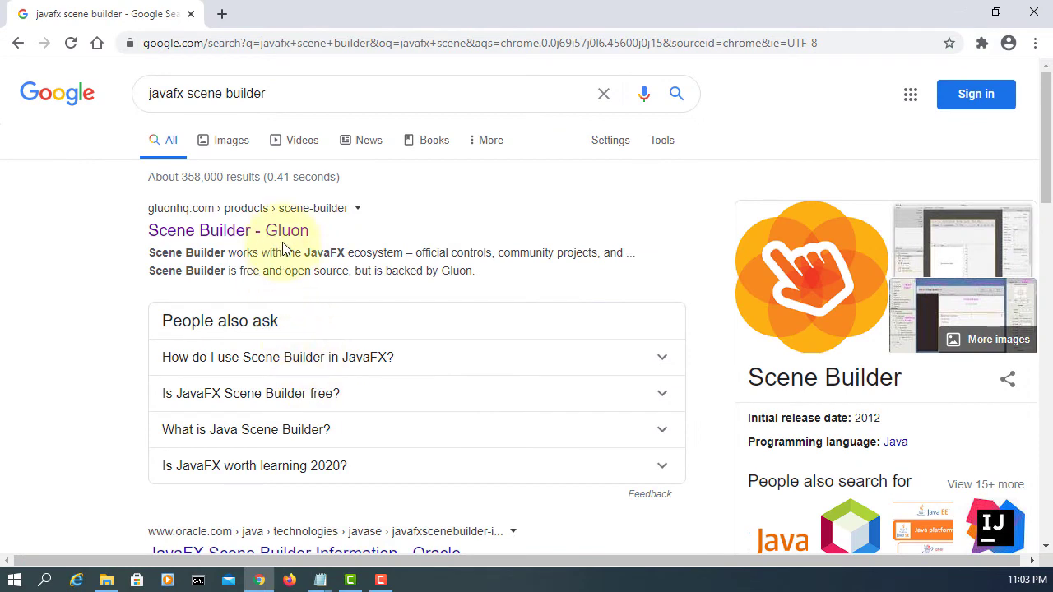
{"action": "left_click", "coordinate": [284, 243]}
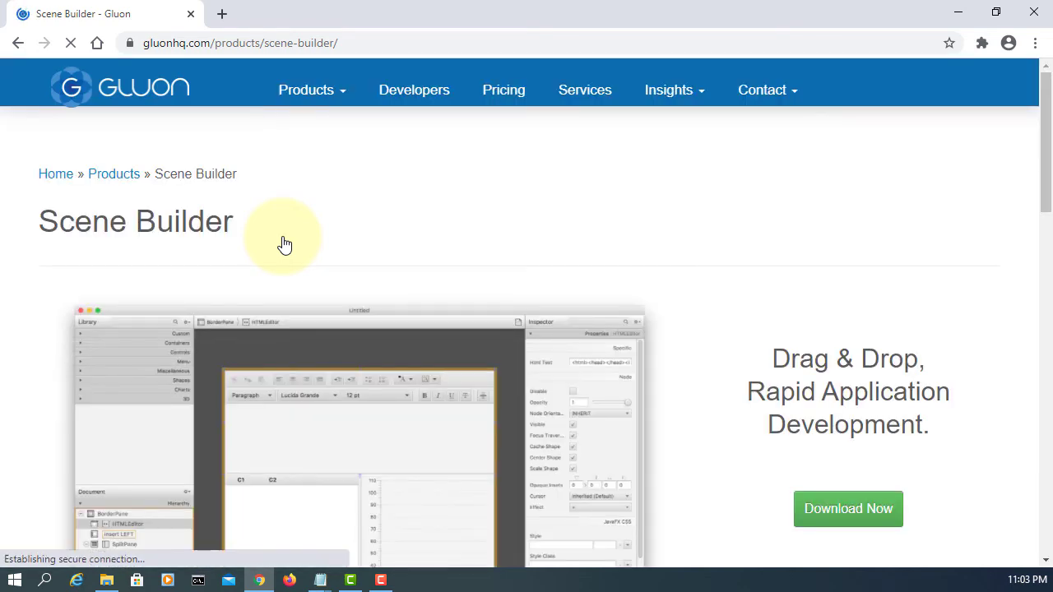
- Download the Windows Installer of Scene Builder for Java 11, version 11.0.0
{"action": "scroll", "coordinate": [497, 238], "scroll_direction": "down", "scroll_amount": 10}
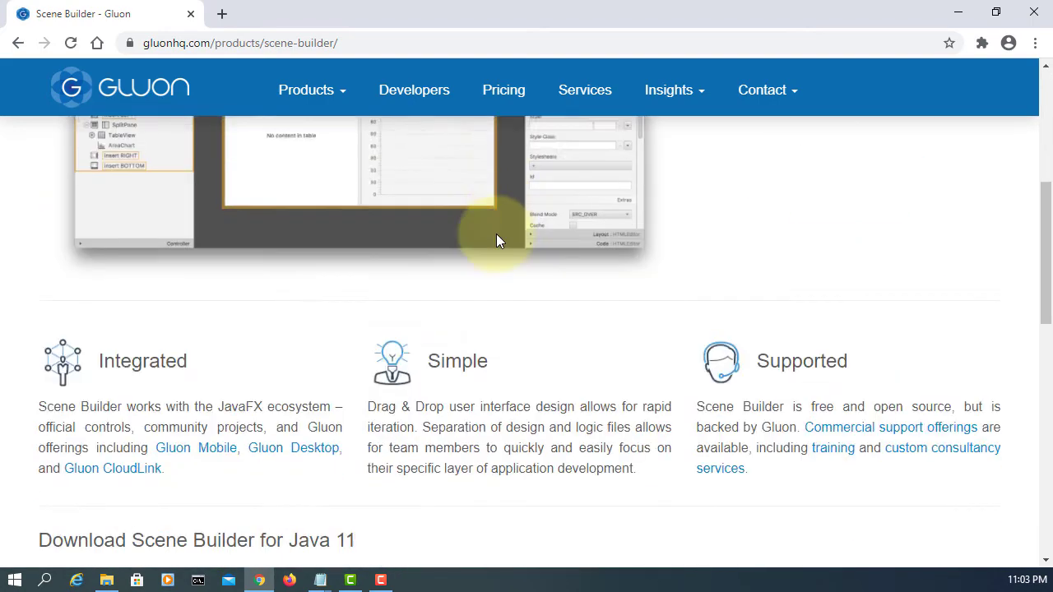
{"action": "scroll", "coordinate": [668, 235], "scroll_direction": "up", "scroll_amount": 2}
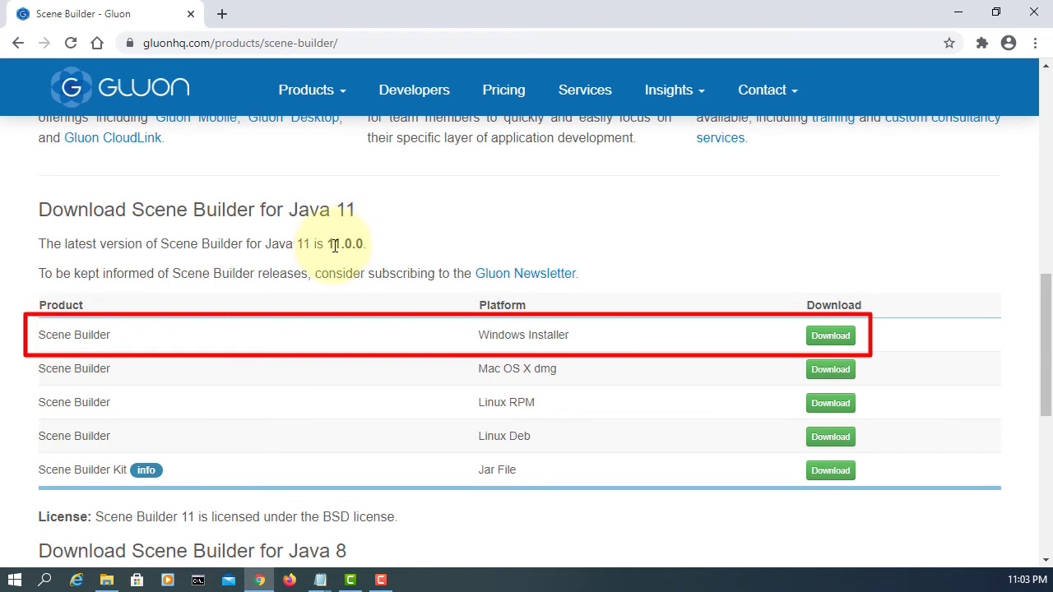
{"action": "left_click_drag", "start_coordinate": [329, 245], "coordinate": [392, 255]}
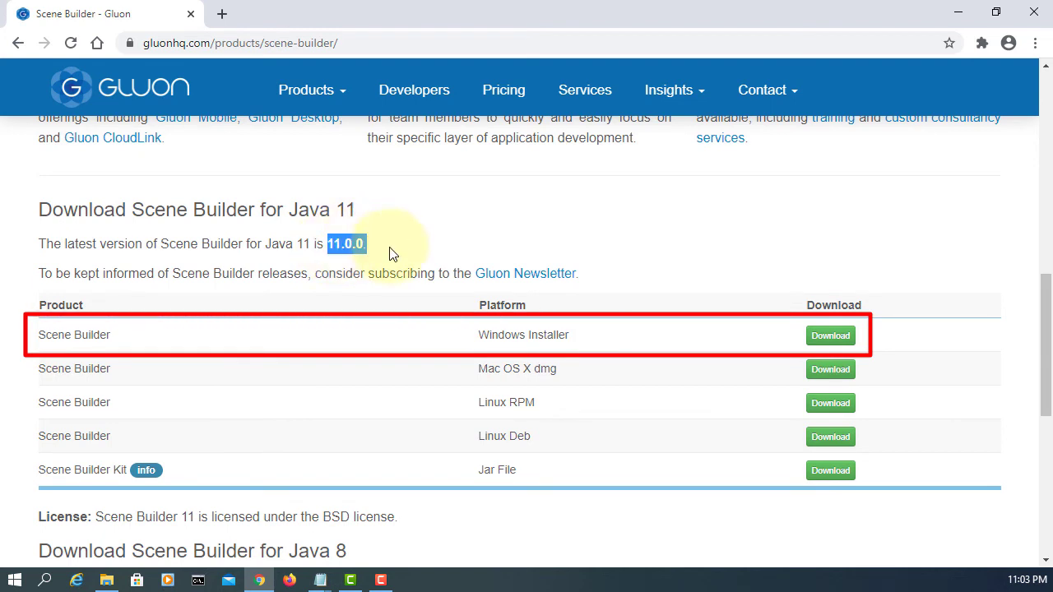
{"action": "left_click", "coordinate": [829, 336]}
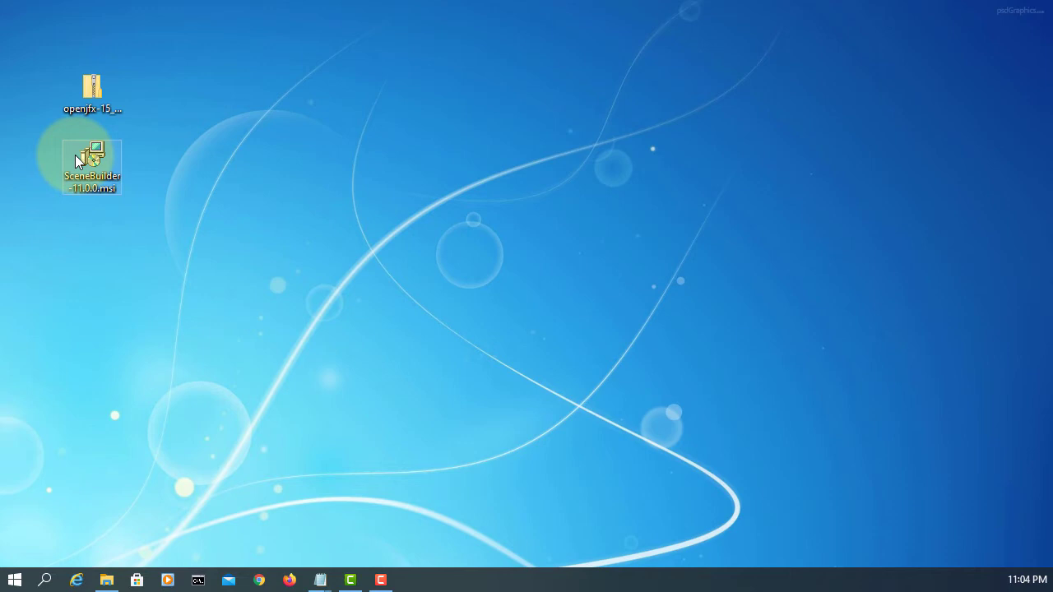
- Install Scene Builder from the downloaded SceneBuilder-11.0.0.msi, accepting the license agreement, and finish the setup wizard
{"action": "double_click", "coordinate": [75, 158]}
{"action": "left_click", "coordinate": [574, 315]}
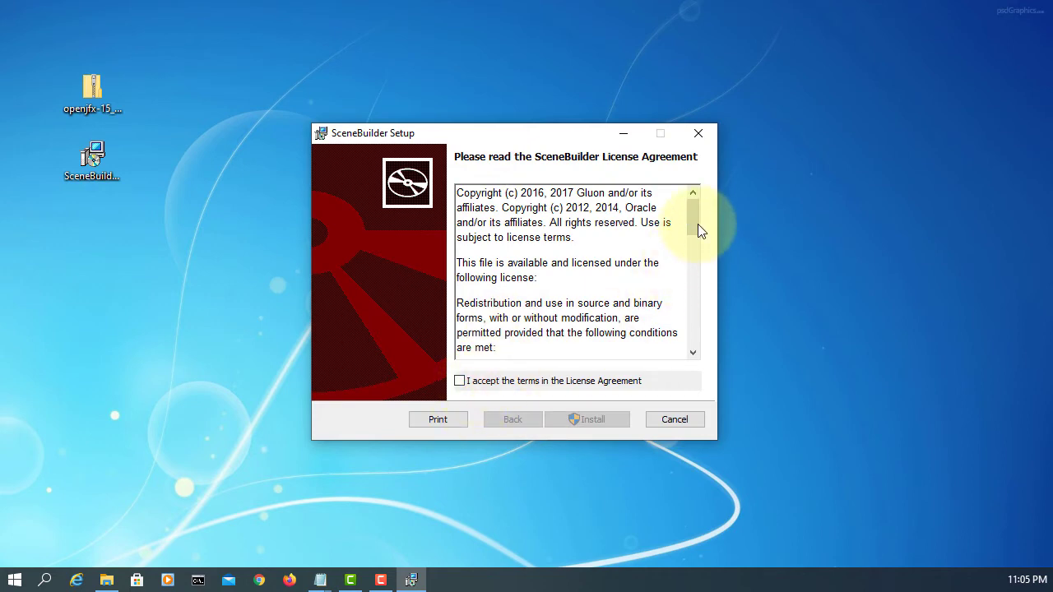
{"action": "left_click_drag", "start_coordinate": [696, 224], "coordinate": [701, 366]}
{"action": "left_click", "coordinate": [459, 381]}
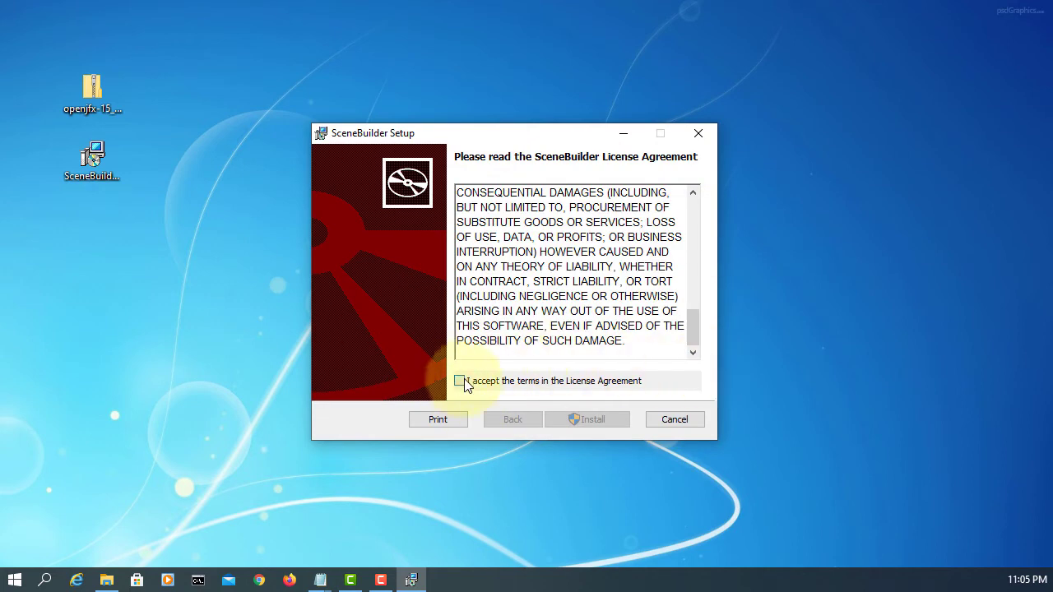
{"action": "left_click", "coordinate": [582, 416]}
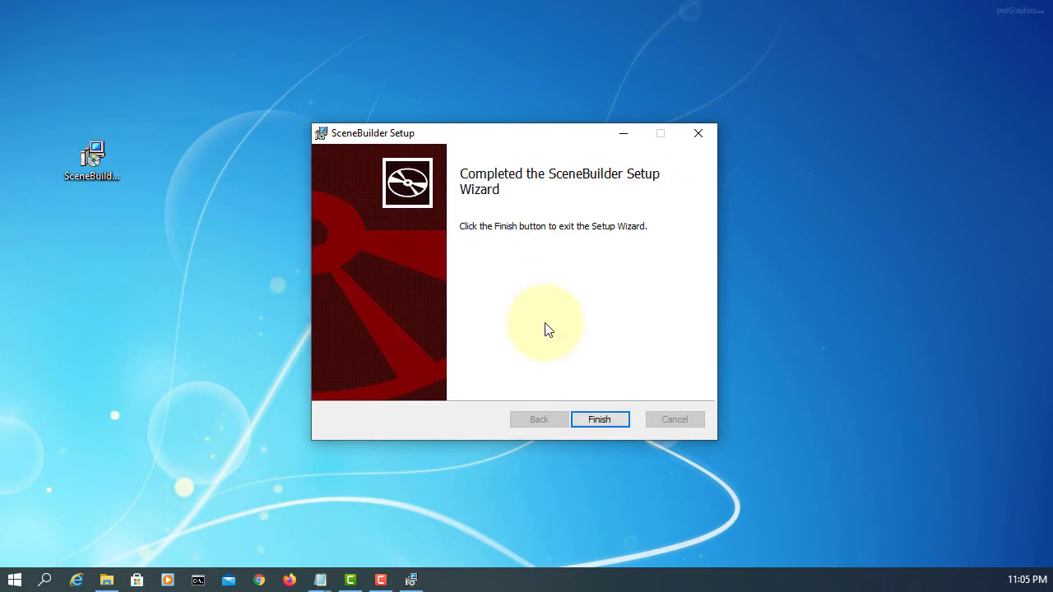
{"action": "left_click", "coordinate": [601, 420]}
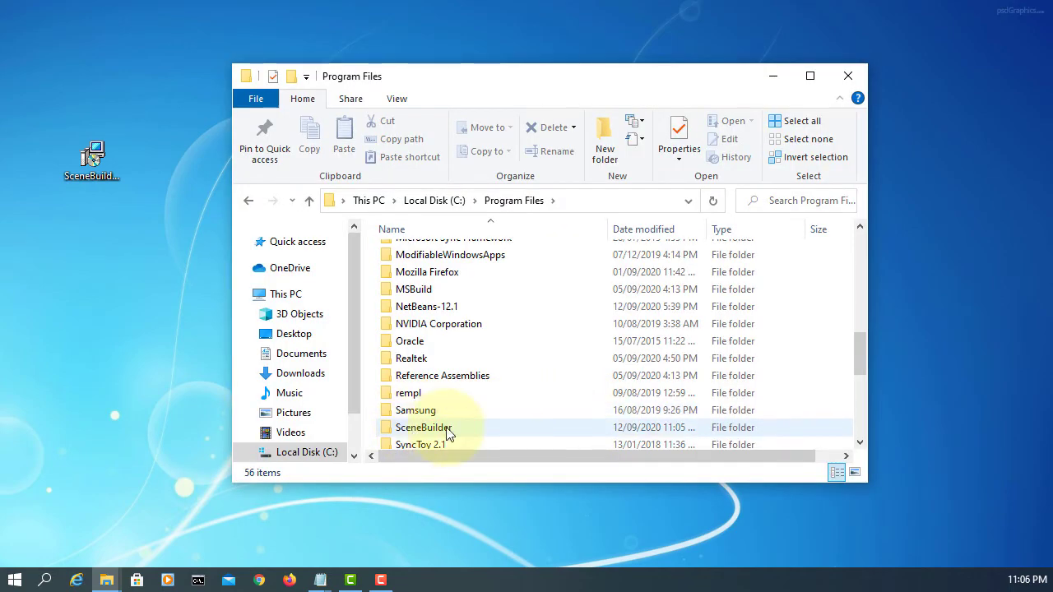
- Open the SceneBuilder folder inside C:\Program Files to check its contents and path
{"action": "left_click", "coordinate": [448, 432]}
{"action": "double_click", "coordinate": [448, 432]}
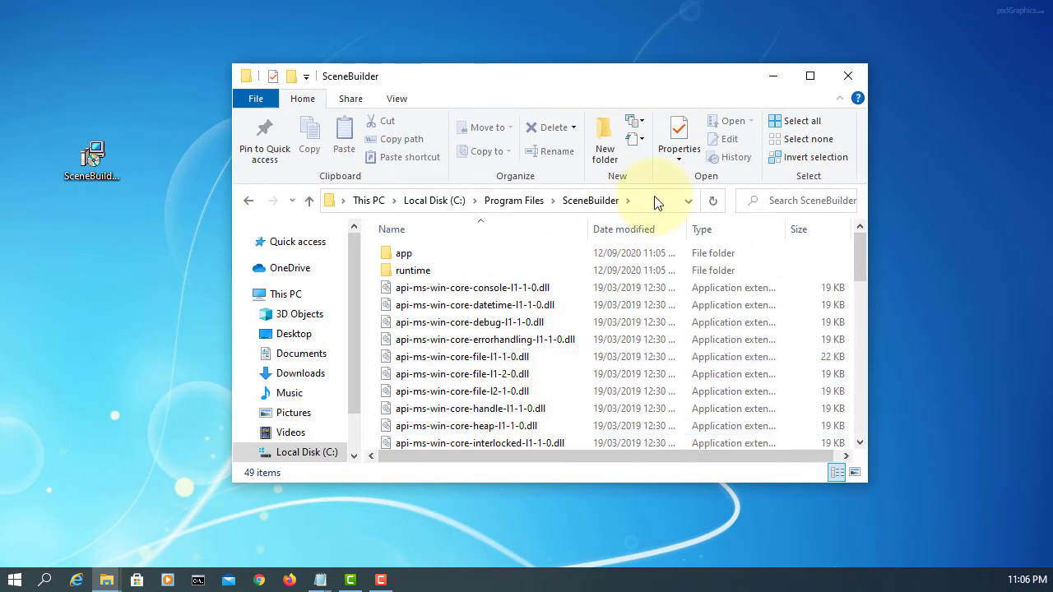
{"action": "left_click", "coordinate": [574, 204]}
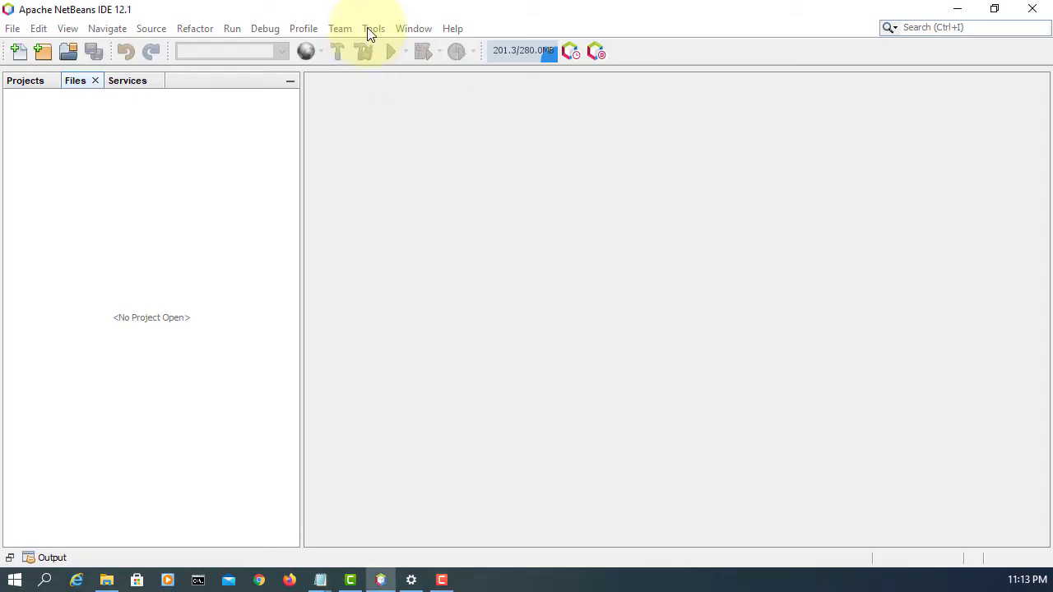
- In NetBeans, apply C:\Program Files\SceneBuilder as the Scene Builder Home in the JavaFX section of the Java options
{"action": "left_click", "coordinate": [367, 28]}
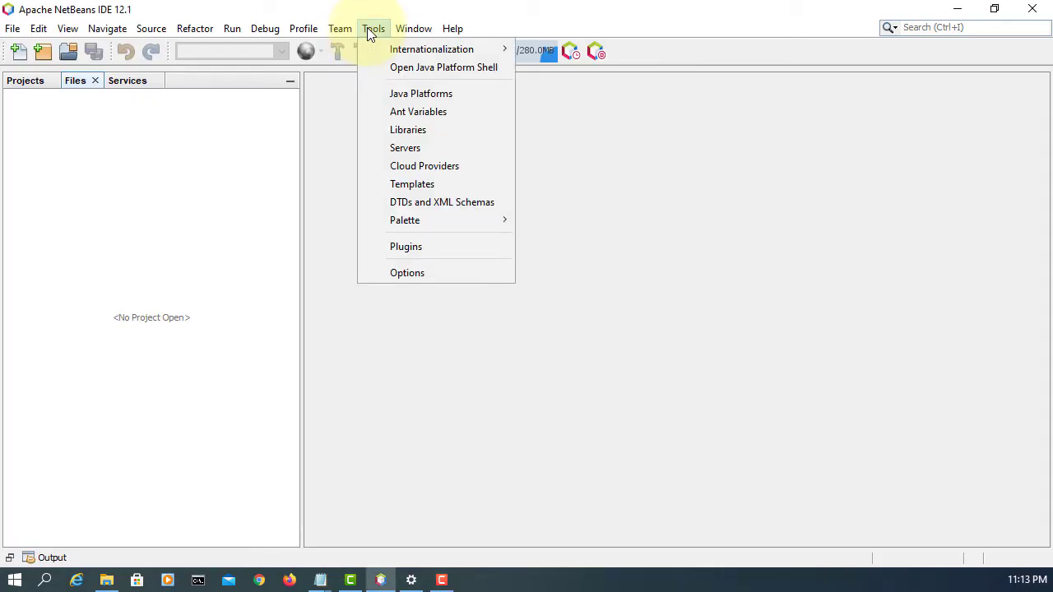
{"action": "left_click", "coordinate": [409, 271]}
{"action": "left_click", "coordinate": [415, 83]}
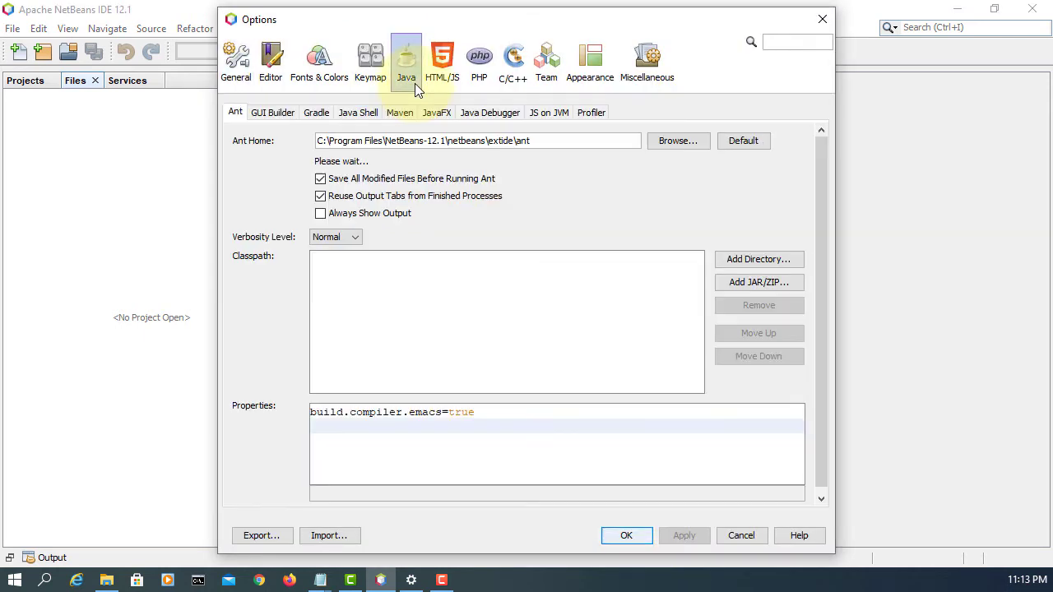
{"action": "left_click", "coordinate": [440, 115]}
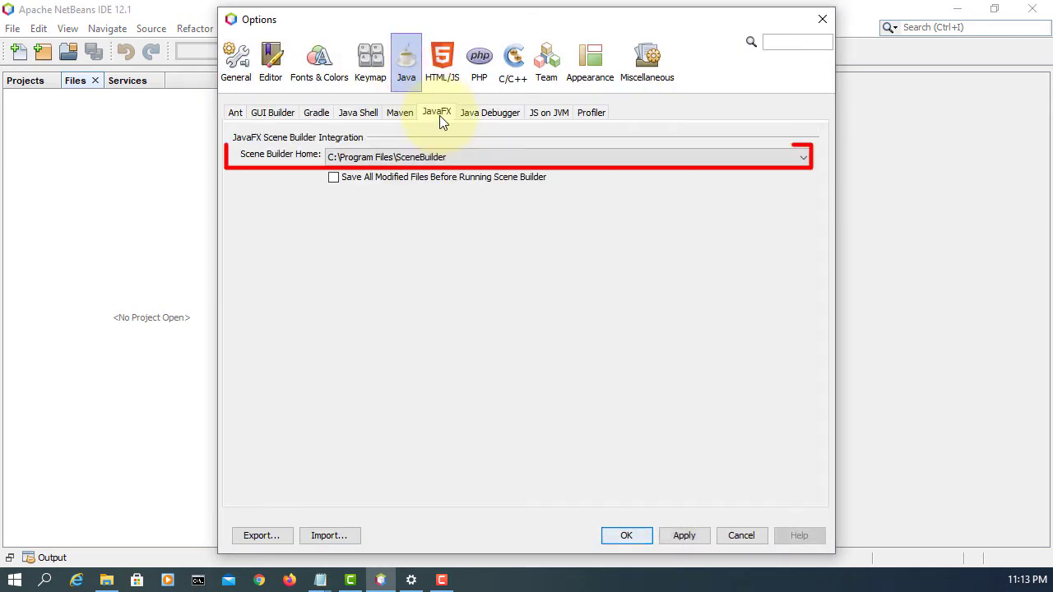
{"action": "left_click", "coordinate": [696, 531]}
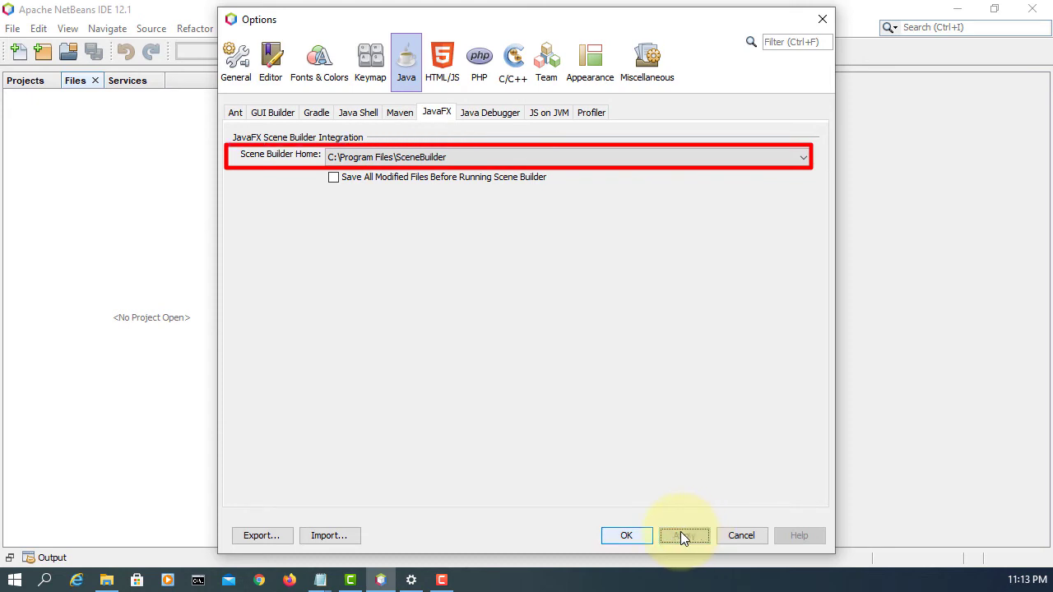
{"action": "left_click", "coordinate": [630, 535]}
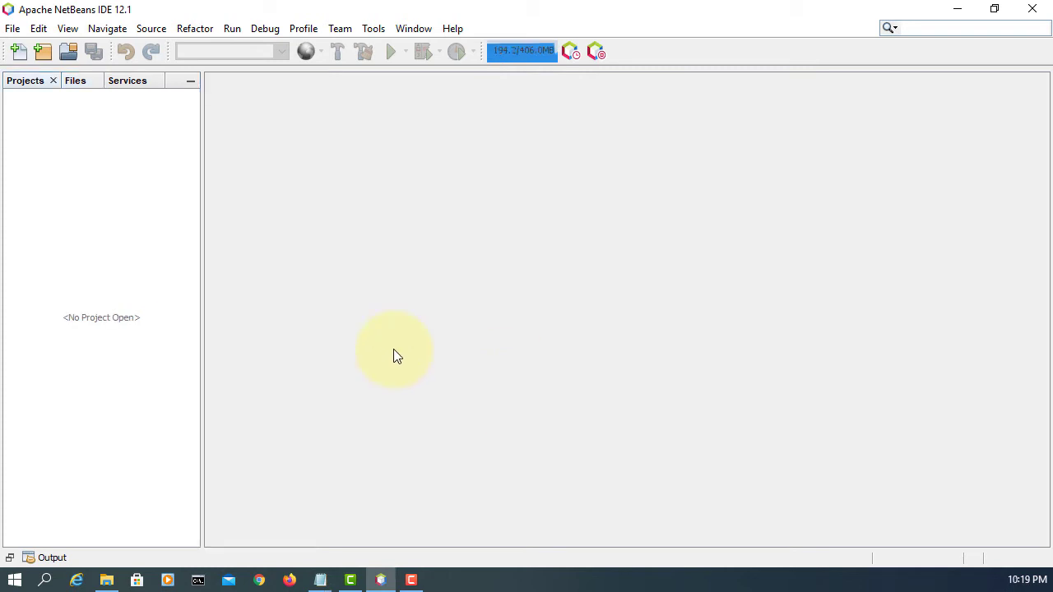
- Start a new project and examine the JavaFX platform settings of the Java with Ant JavaFX FXML Application and JavaFX Application templates
{"action": "left_click", "coordinate": [13, 29]}
{"action": "left_click", "coordinate": [25, 47]}
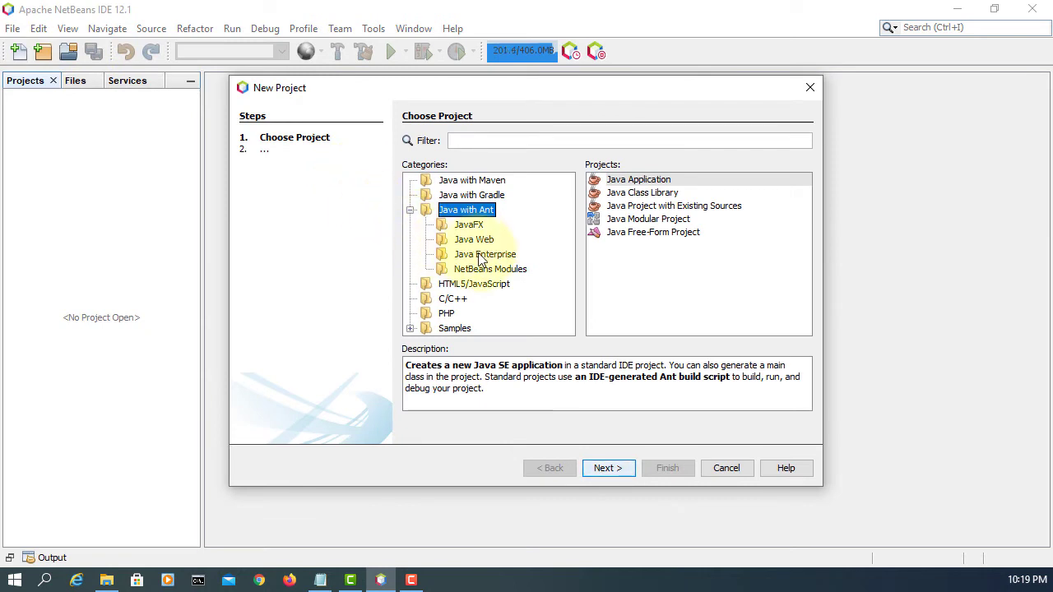
{"action": "left_click", "coordinate": [468, 225]}
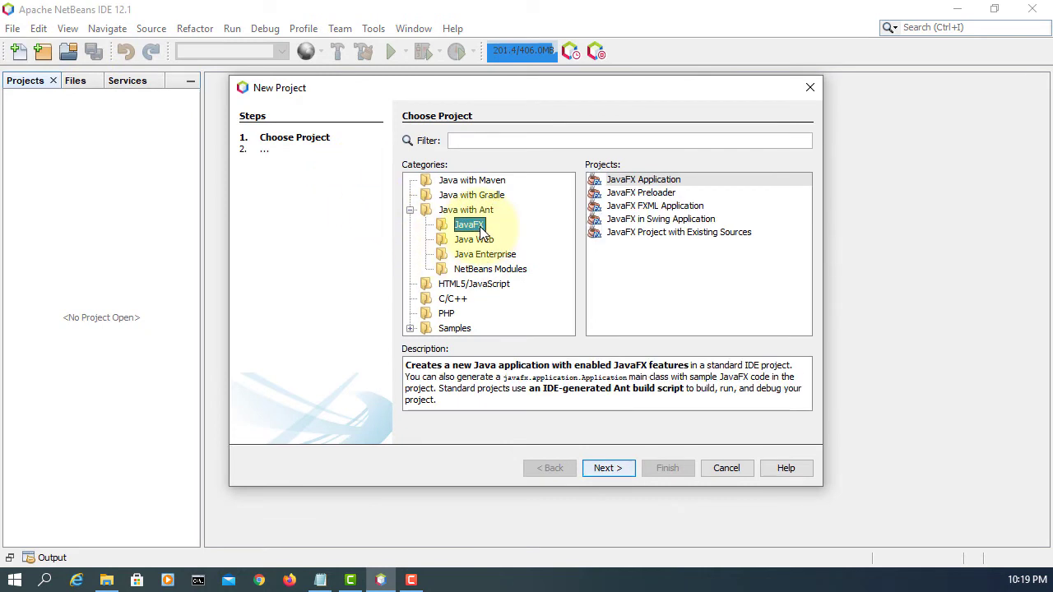
{"action": "left_click", "coordinate": [650, 206]}
{"action": "left_click", "coordinate": [593, 476]}
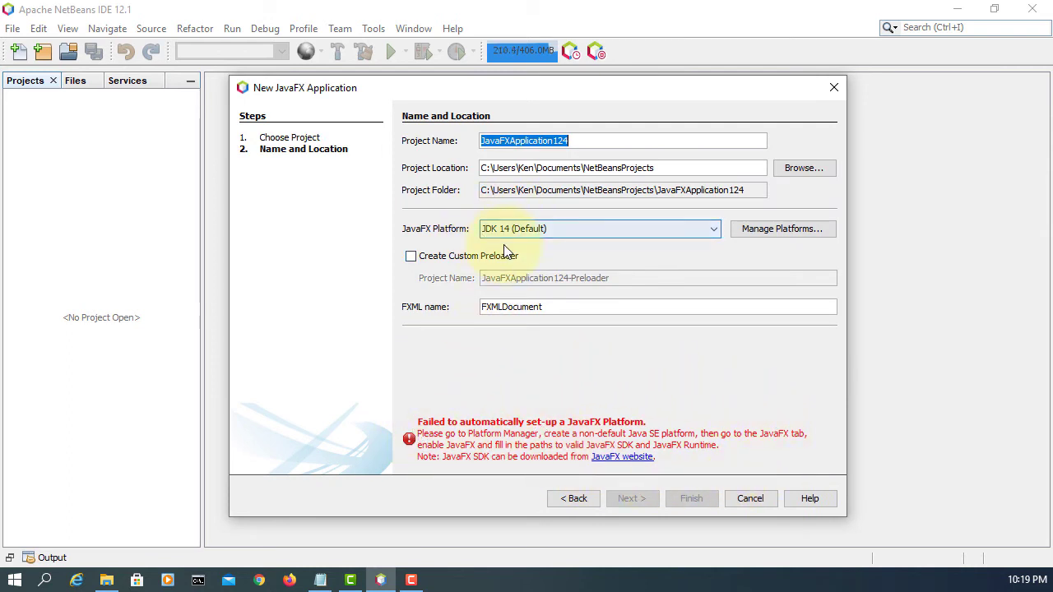
{"action": "left_click", "coordinate": [574, 499]}
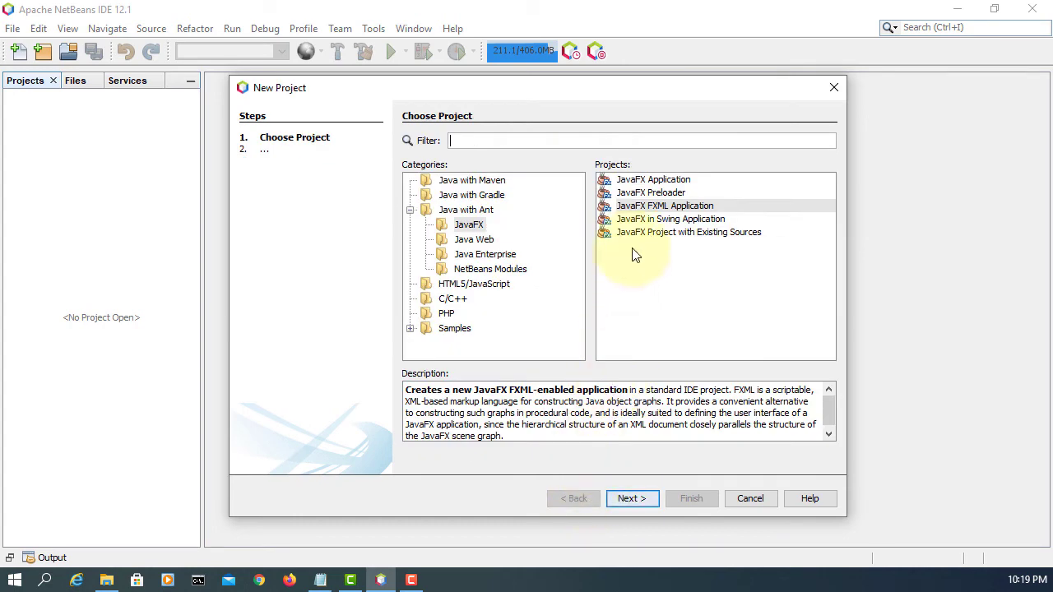
{"action": "left_click", "coordinate": [641, 499]}
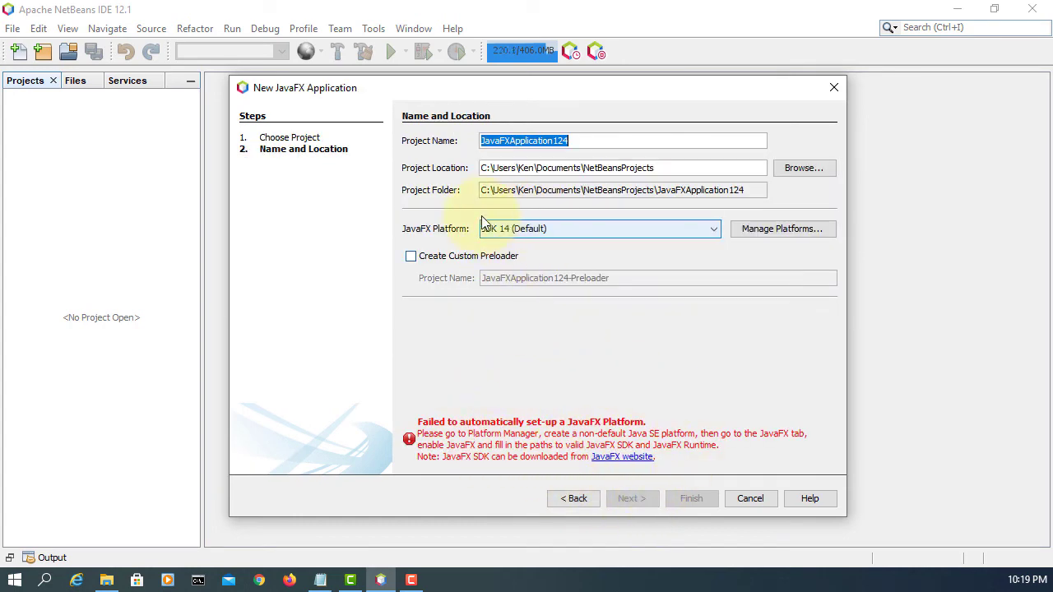
{"action": "left_click", "coordinate": [592, 498]}
- Create a Java with Ant Java Application project with the default name and location, including a main class
{"action": "left_click", "coordinate": [462, 209]}
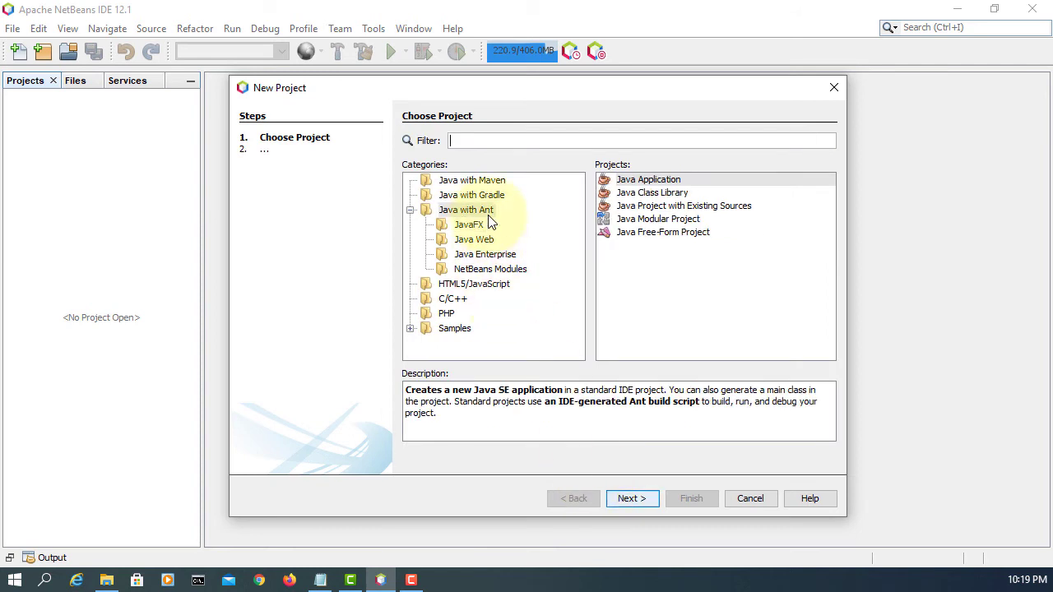
{"action": "left_click", "coordinate": [646, 180]}
{"action": "left_click", "coordinate": [638, 499]}
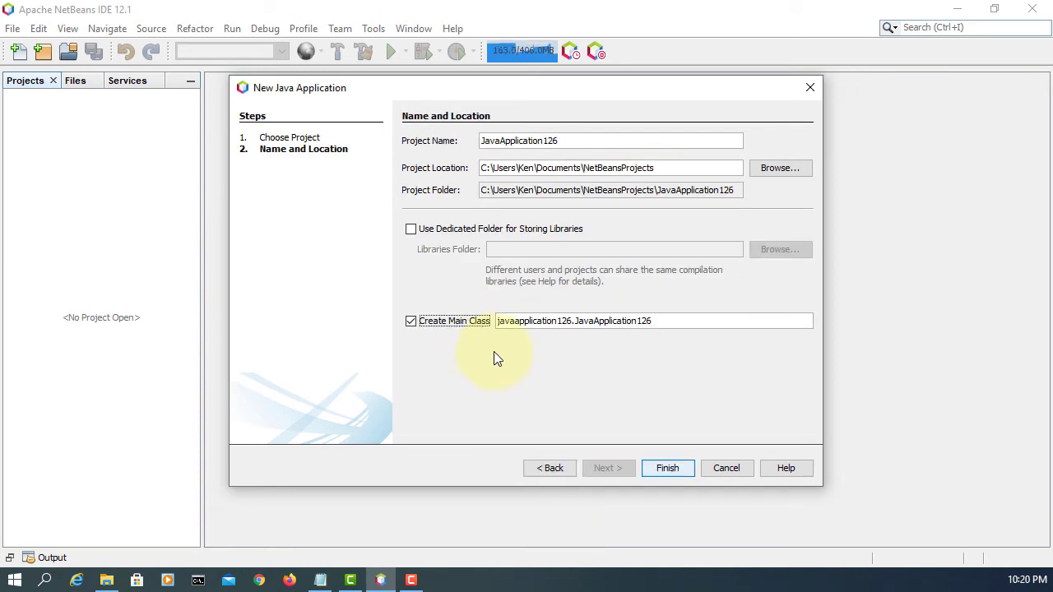
{"action": "left_click", "coordinate": [667, 467]}
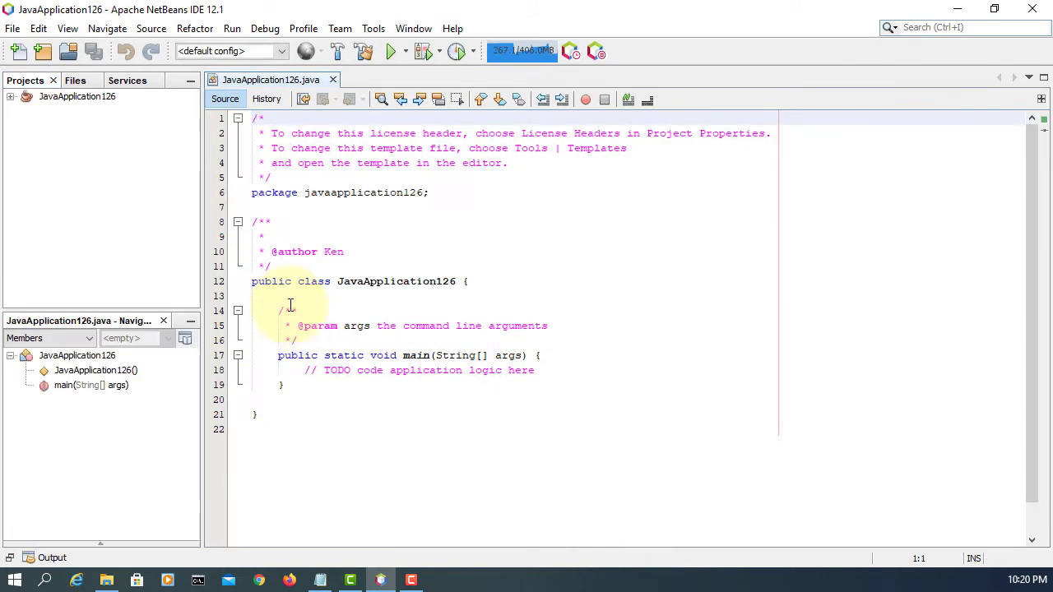
- Fold the license header comment in the editor and expand the new project's source package to show its Java file
{"action": "left_click", "coordinate": [237, 118]}
{"action": "left_click", "coordinate": [10, 97]}
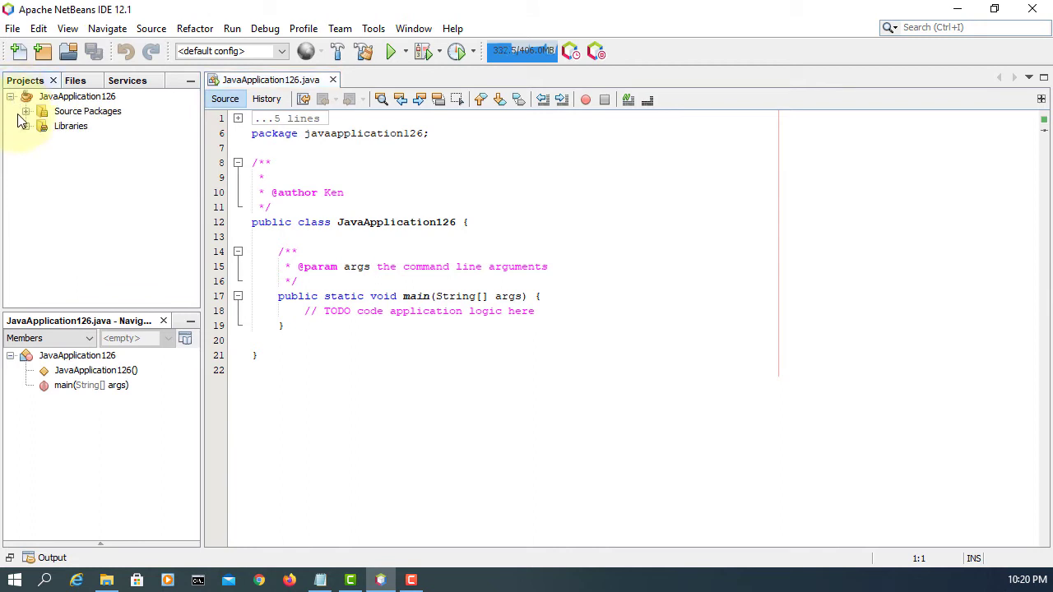
{"action": "left_click", "coordinate": [26, 112]}
{"action": "left_click", "coordinate": [41, 125]}
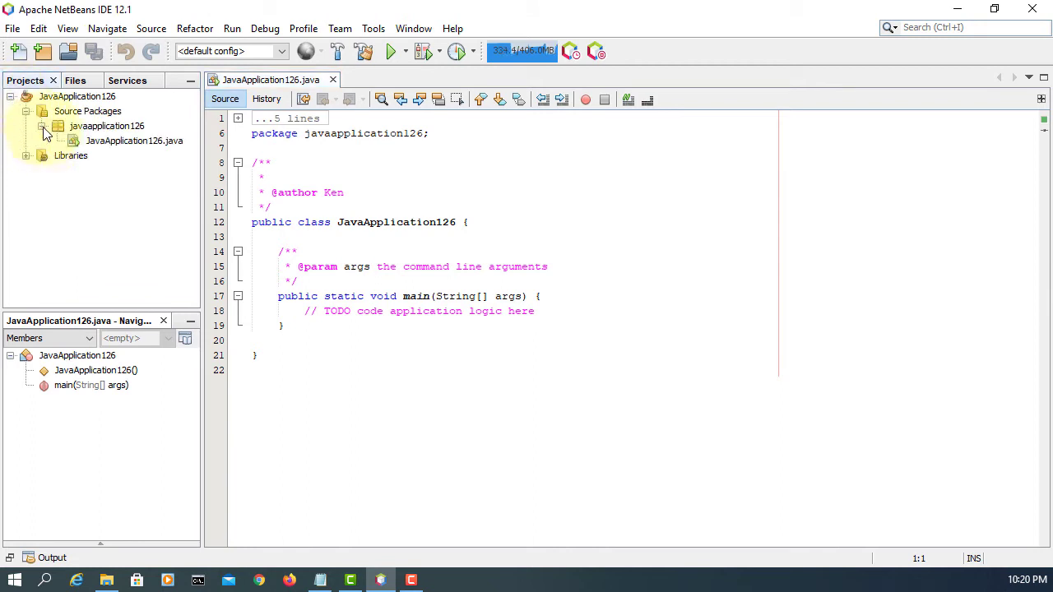
- Delete JavaApplication126.java from the project using safe delete with usage search and search in comments
{"action": "left_click", "coordinate": [144, 141]}
{"action": "right_click", "coordinate": [144, 140]}
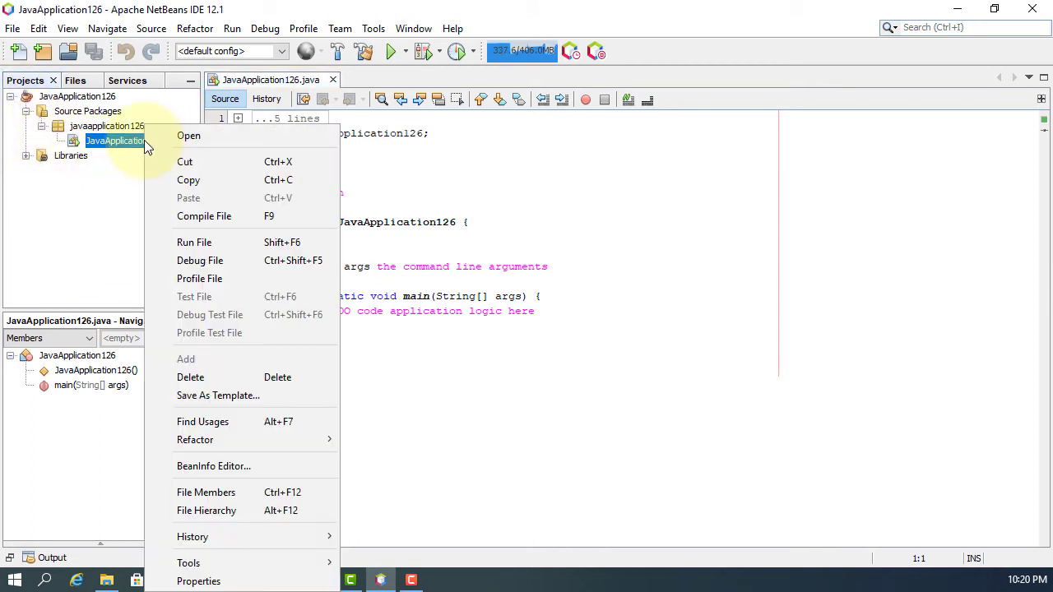
{"action": "left_click", "coordinate": [282, 377]}
{"action": "left_click", "coordinate": [468, 234]}
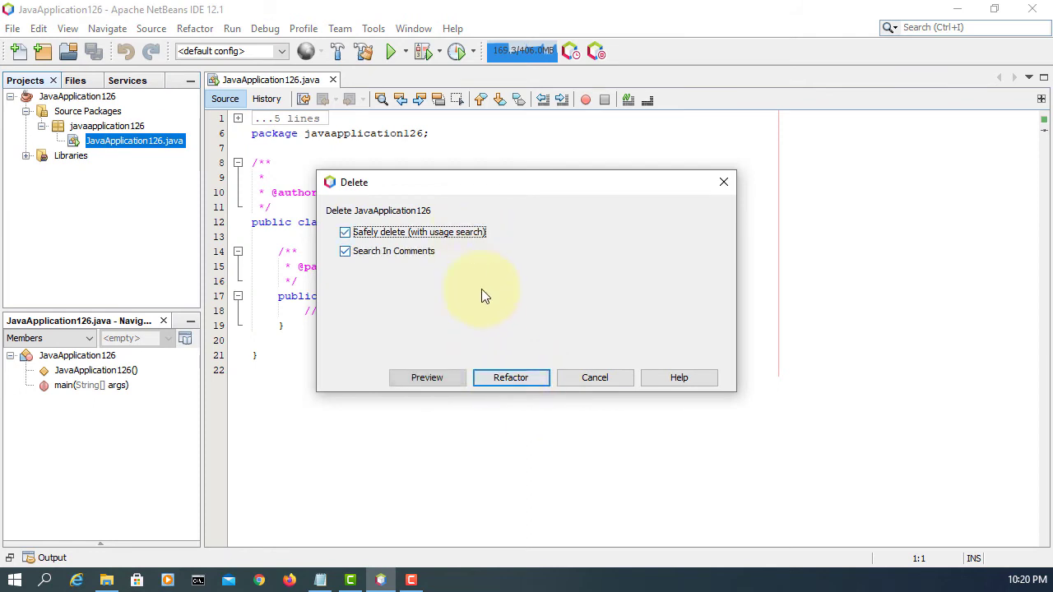
{"action": "left_click", "coordinate": [508, 375]}
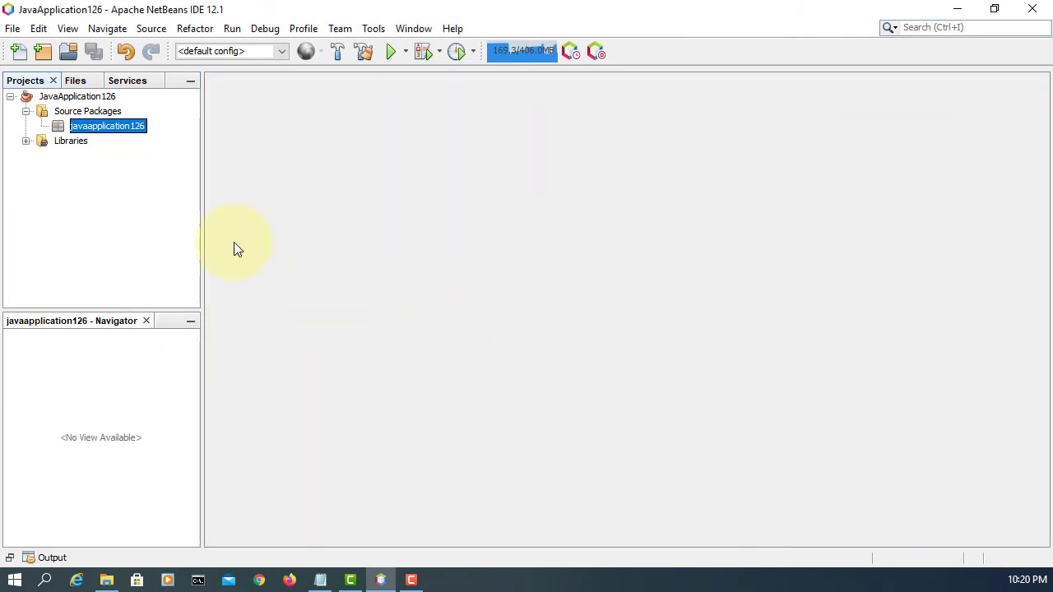
- Create a JavaFX main class named FXMain in the javaapplication126 package
{"action": "right_click", "coordinate": [129, 129]}
{"action": "mouse_move", "coordinate": [214, 133]}
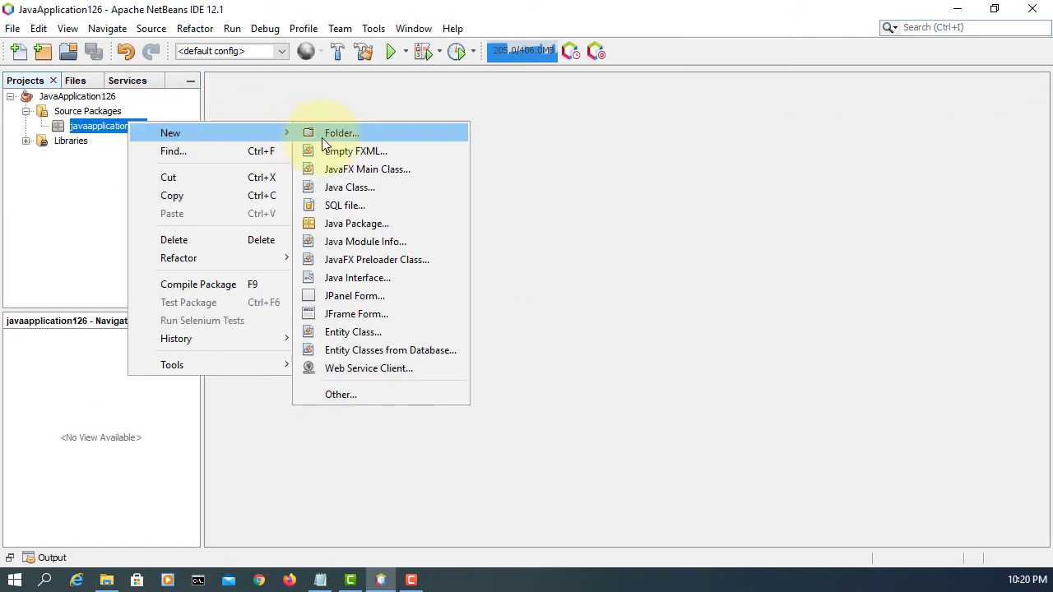
{"action": "left_click", "coordinate": [376, 171]}
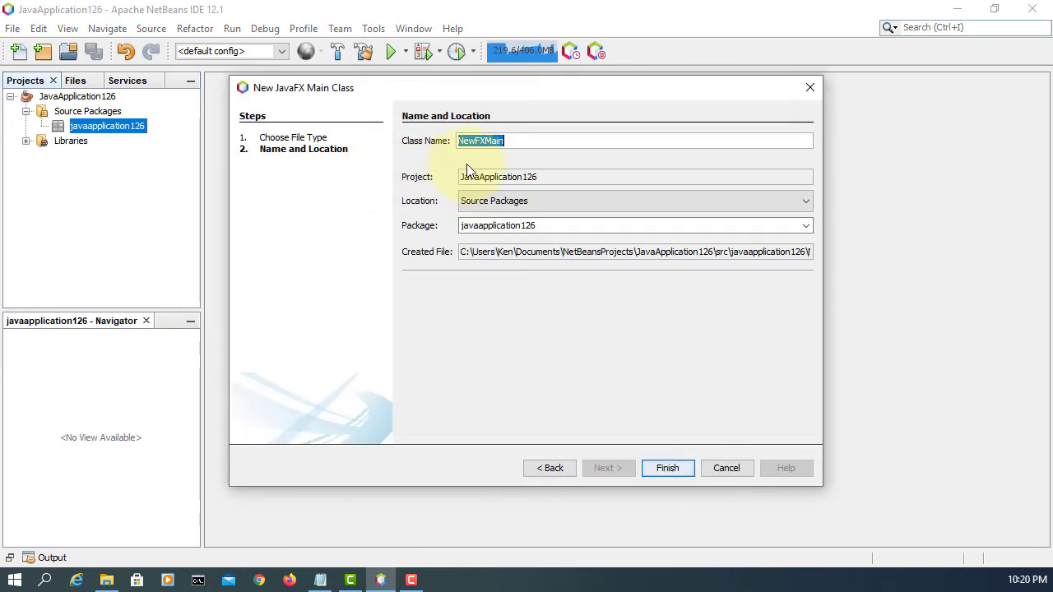
{"action": "left_click", "coordinate": [471, 140]}
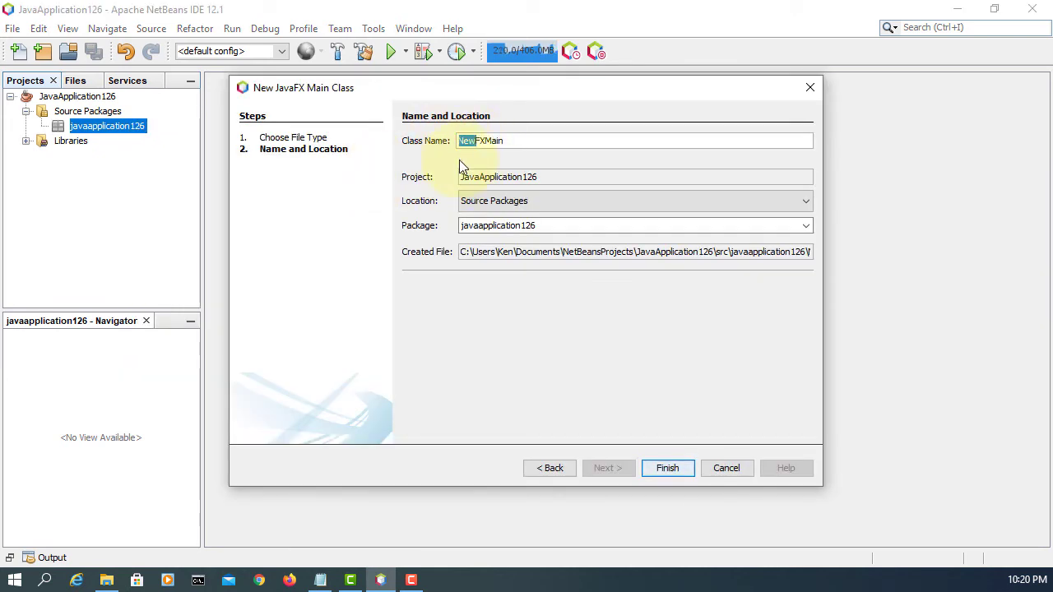
{"action": "key", "text": "BackSpace"}
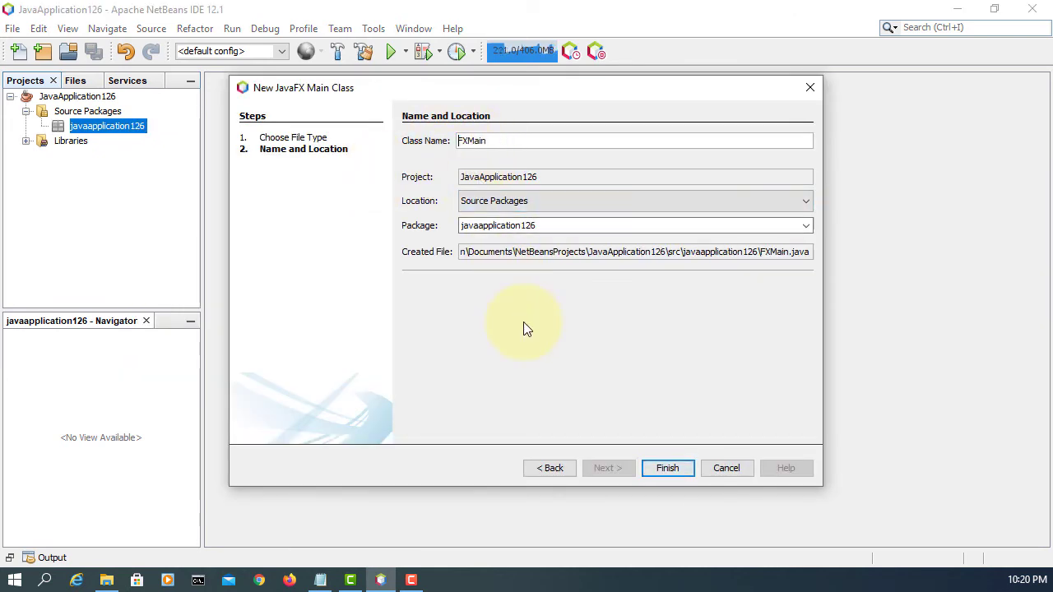
{"action": "left_click", "coordinate": [663, 470]}
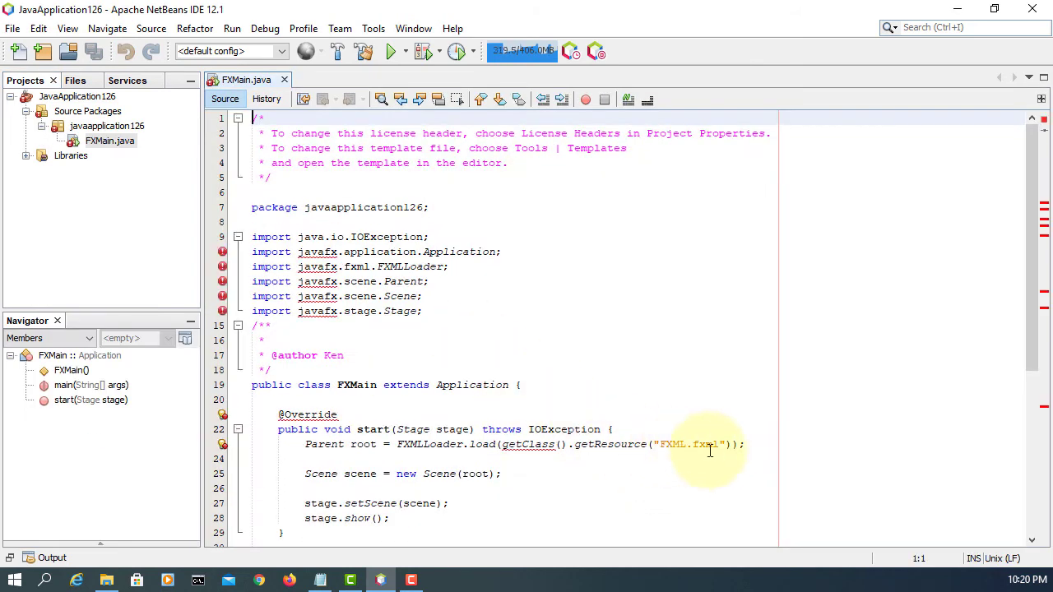
- Create an empty FXML file named FXML in the javaapplication126 package with a new Java controller FXMLController and no style sheet
{"action": "left_click_drag", "start_coordinate": [719, 445], "coordinate": [668, 445]}
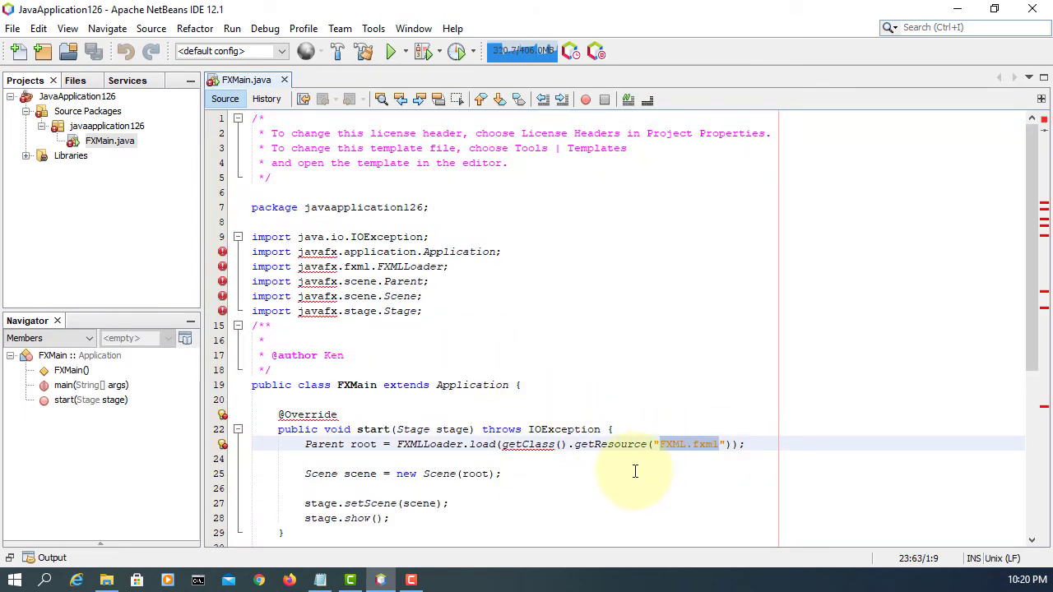
{"action": "right_click", "coordinate": [110, 125]}
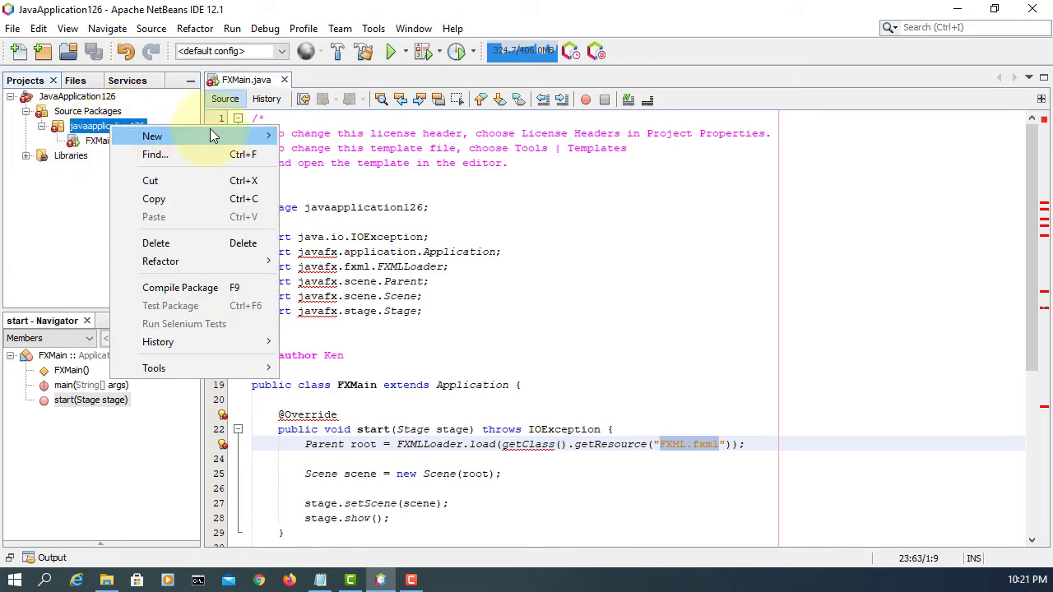
{"action": "mouse_move", "coordinate": [210, 136]}
{"action": "left_click", "coordinate": [357, 174]}
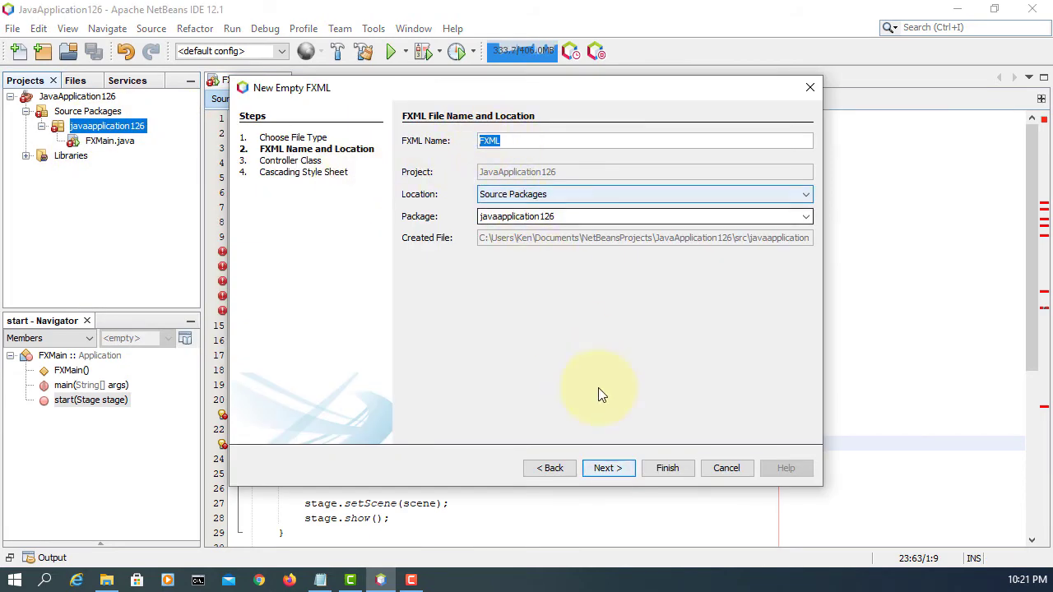
{"action": "left_click", "coordinate": [617, 472]}
{"action": "left_click", "coordinate": [412, 142]}
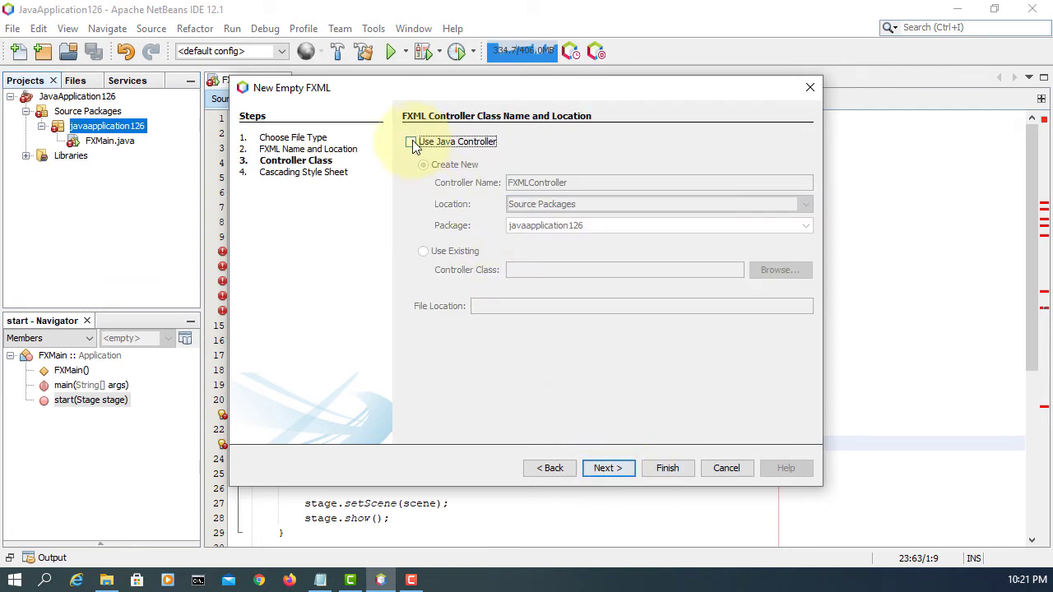
{"action": "left_click", "coordinate": [611, 471]}
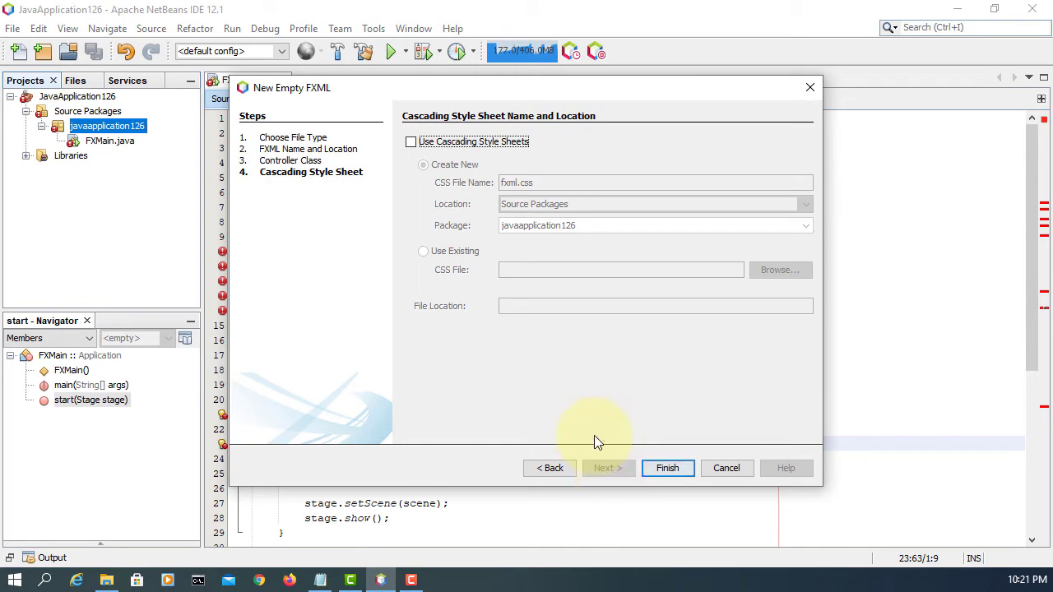
{"action": "left_click", "coordinate": [667, 467]}
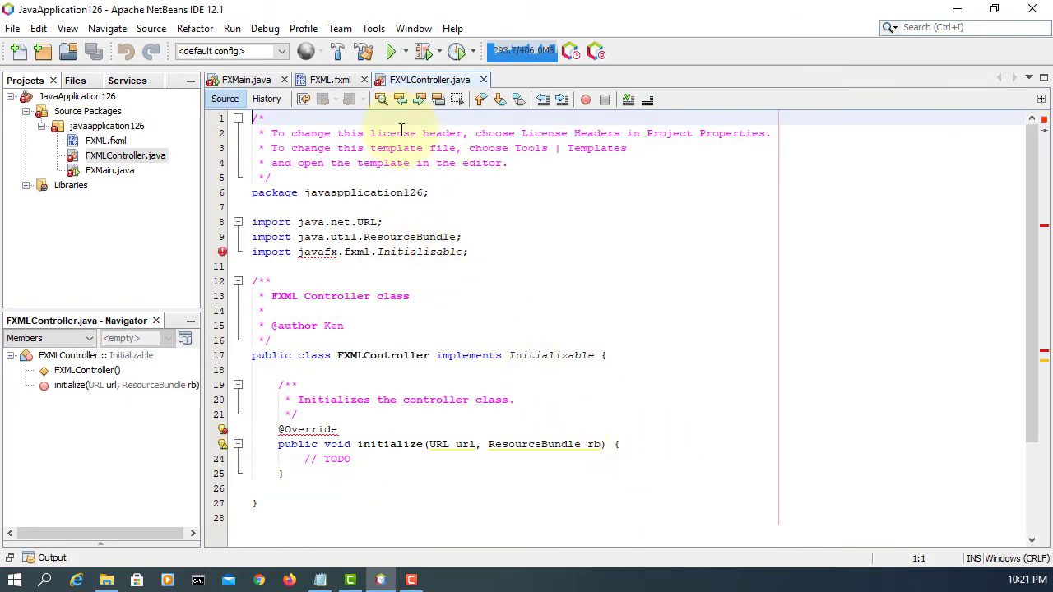
- View the generated FXML.fxml code, then return to FXMain.java and fold its license header comment
{"action": "left_click", "coordinate": [327, 81]}
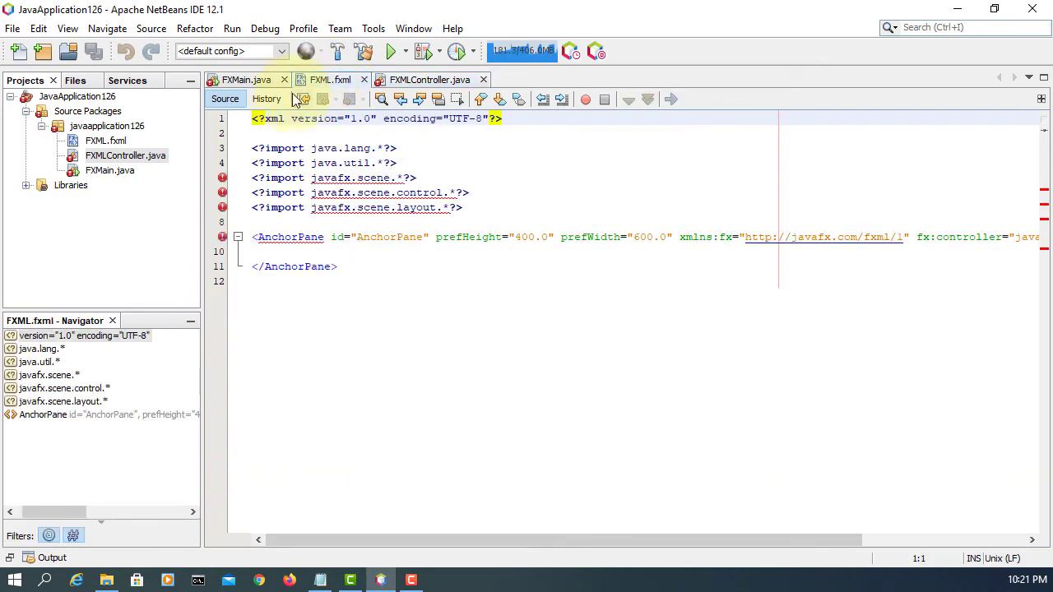
{"action": "left_click", "coordinate": [234, 78]}
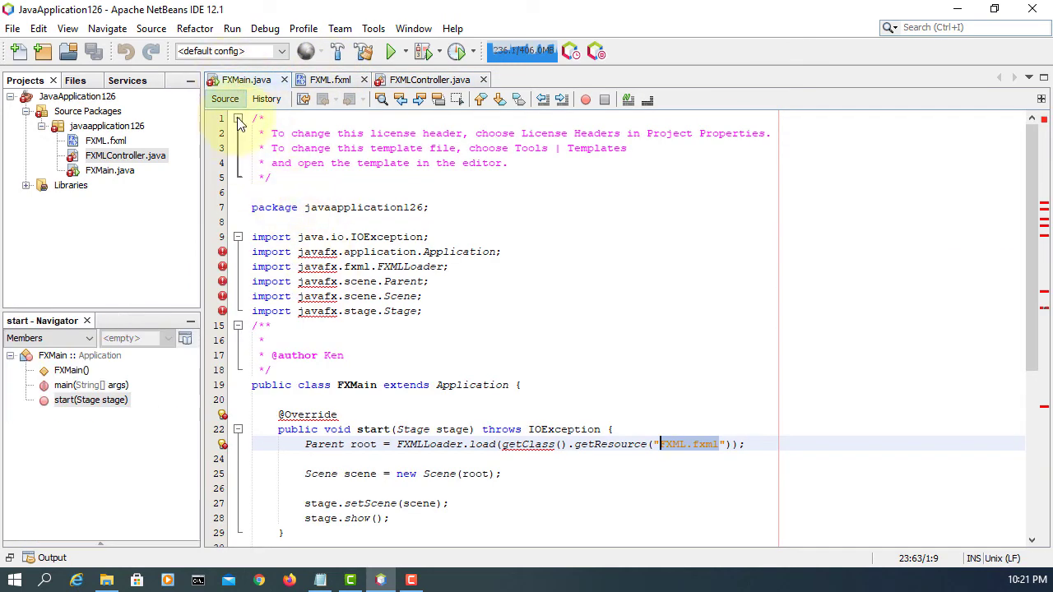
{"action": "left_click", "coordinate": [238, 119]}
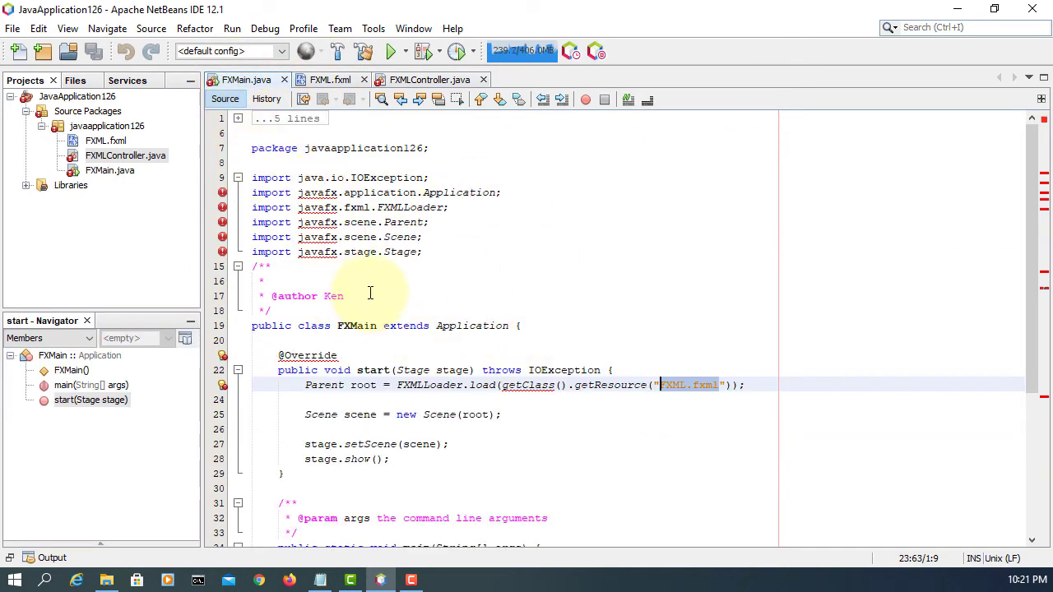
- Add javafx.base.jar through javafx.graphics.jar from C:\Program Files\Java\javafx-sdk-15\lib to the project's compile-time classpath
{"action": "right_click", "coordinate": [113, 97]}
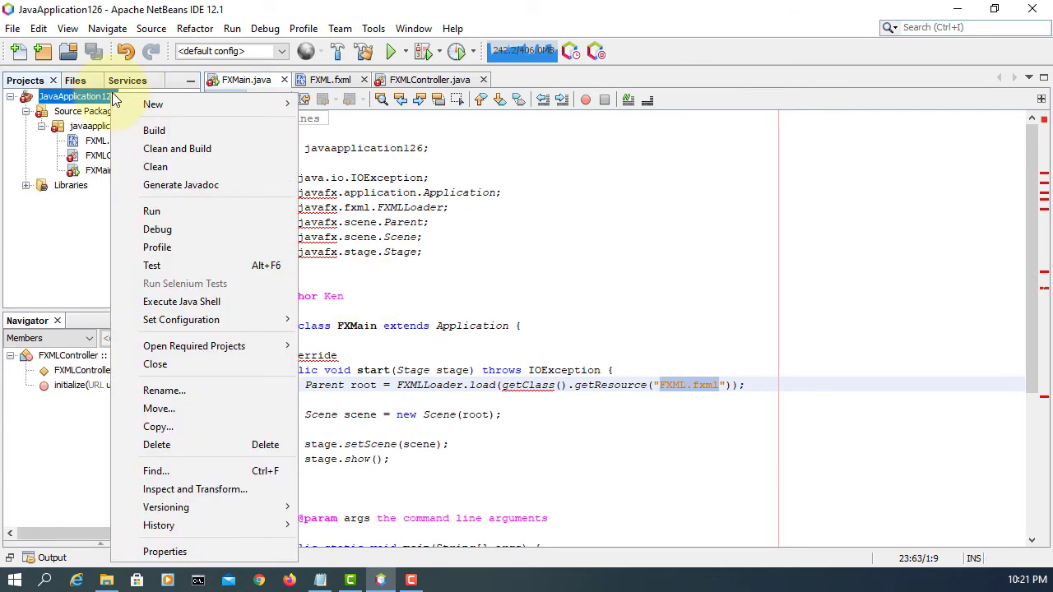
{"action": "left_click", "coordinate": [258, 552]}
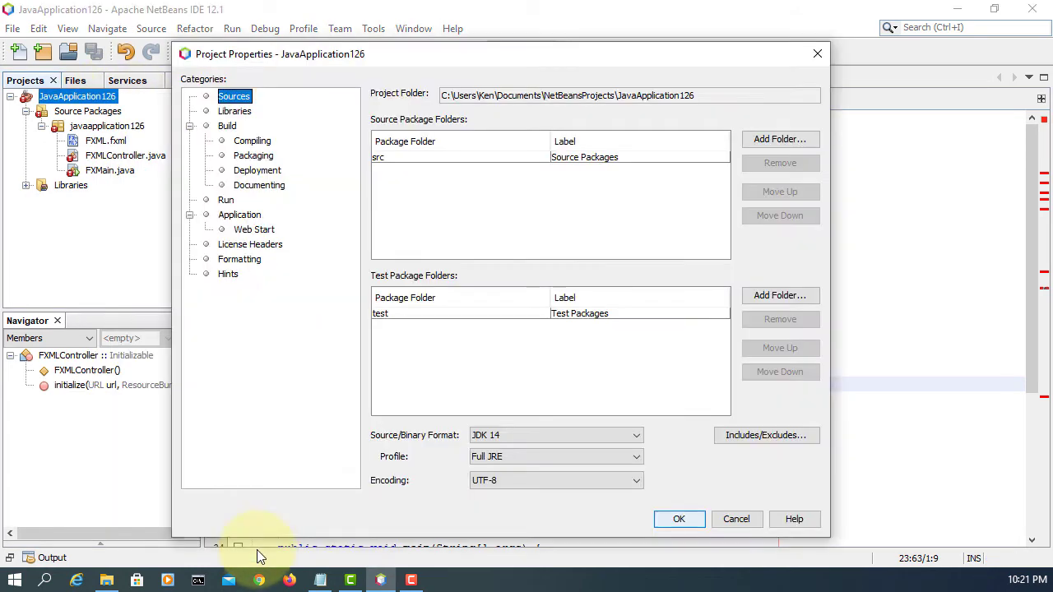
{"action": "left_click", "coordinate": [233, 111]}
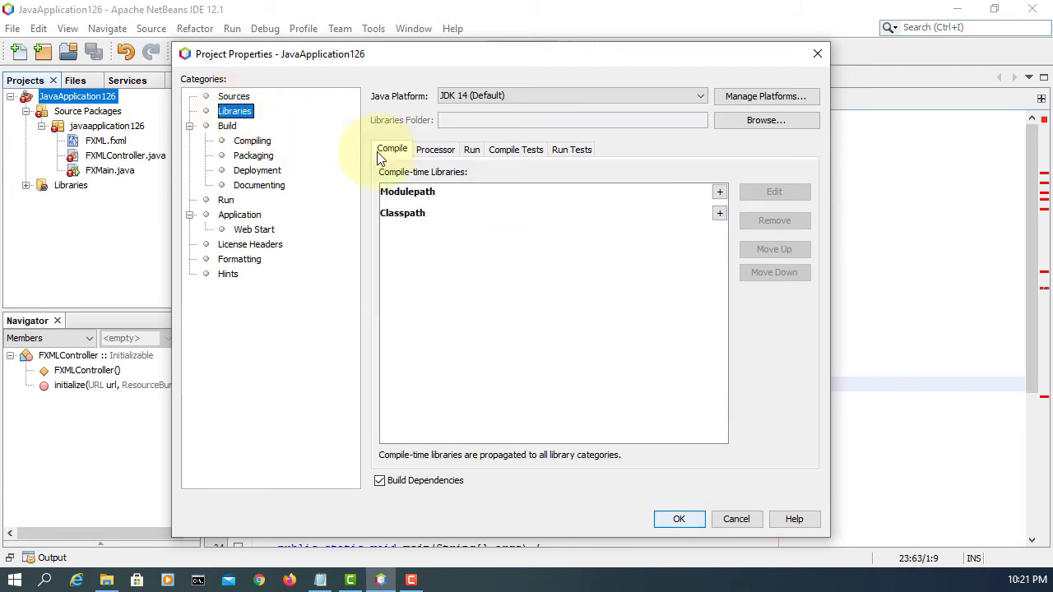
{"action": "left_click", "coordinate": [720, 213]}
{"action": "left_click", "coordinate": [779, 269]}
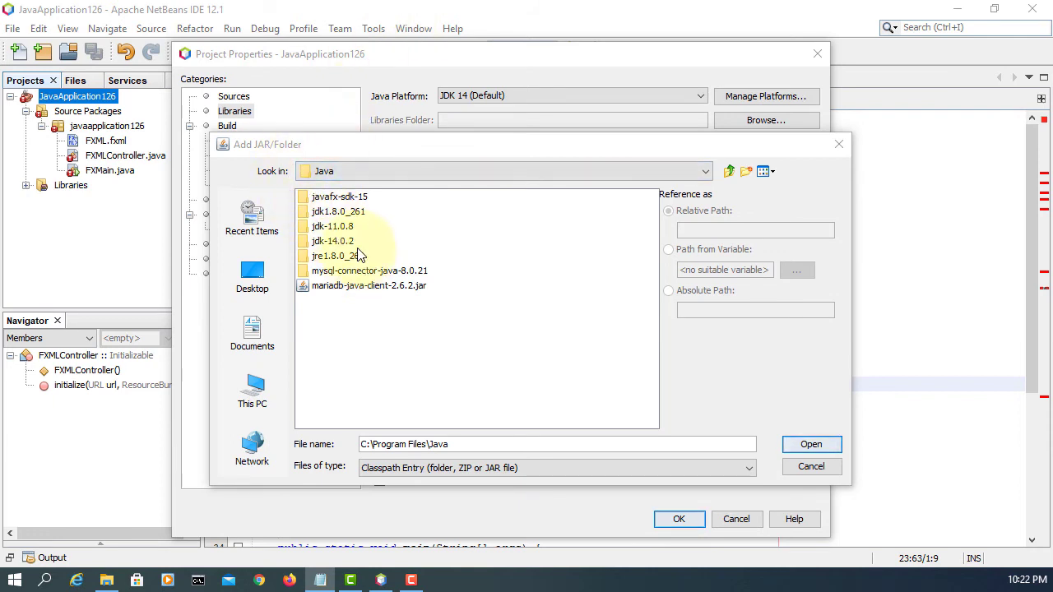
{"action": "left_click", "coordinate": [355, 198]}
{"action": "double_click", "coordinate": [355, 198]}
{"action": "left_click", "coordinate": [315, 228]}
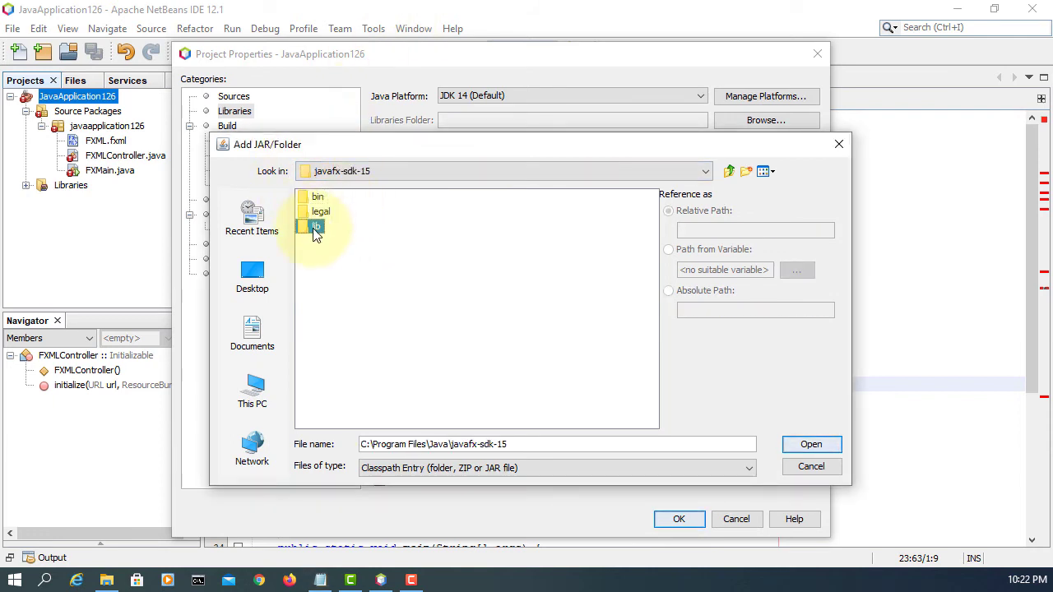
{"action": "double_click", "coordinate": [315, 228]}
{"action": "left_click", "coordinate": [362, 198]}
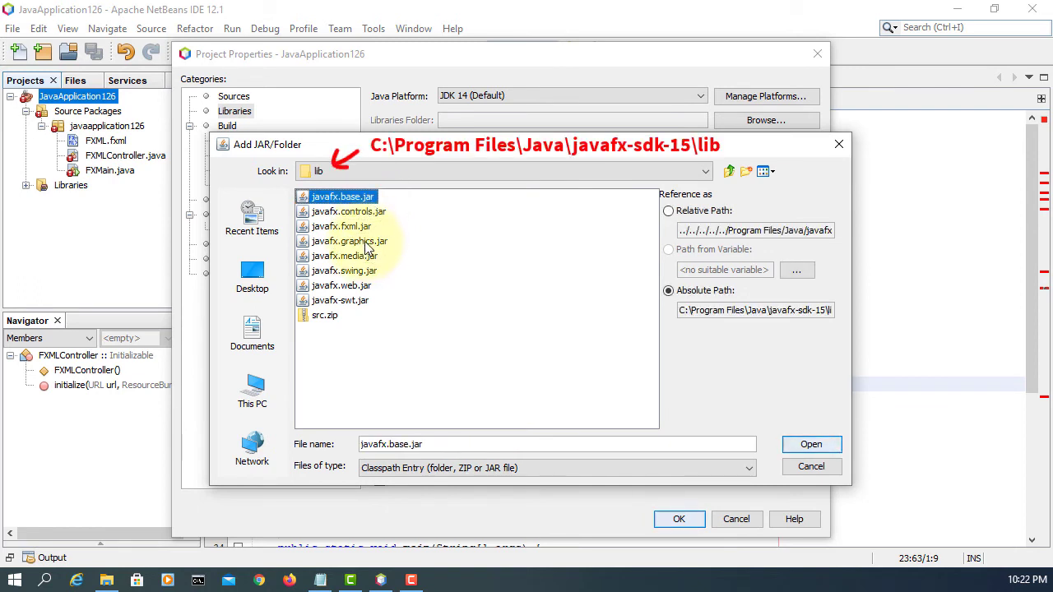
{"action": "left_click", "coordinate": [372, 244], "text": "shift"}
{"action": "left_click", "coordinate": [818, 445]}
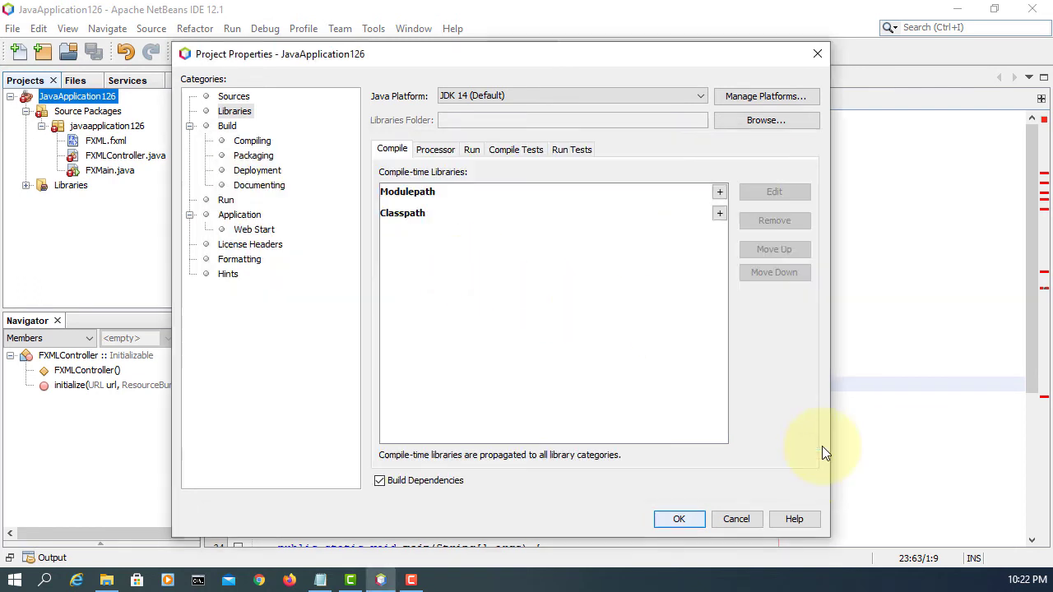
{"action": "left_click", "coordinate": [679, 519]}
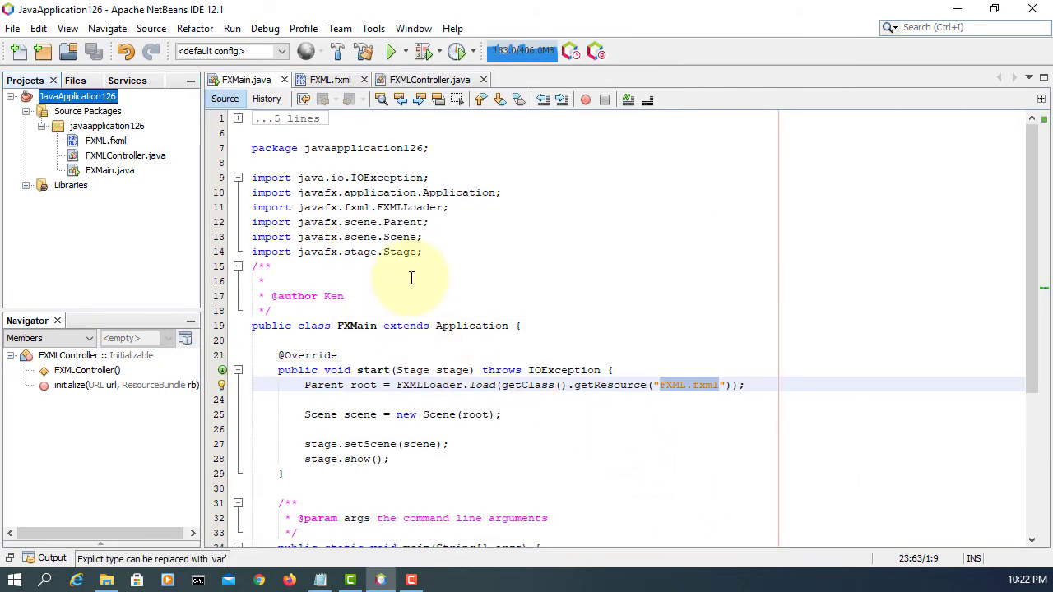
- Clean and build the project, run it with javaapplication126.FXMain as the main class, and check the error in the run output
{"action": "scroll", "coordinate": [416, 239], "scroll_direction": "down", "scroll_amount": 2}
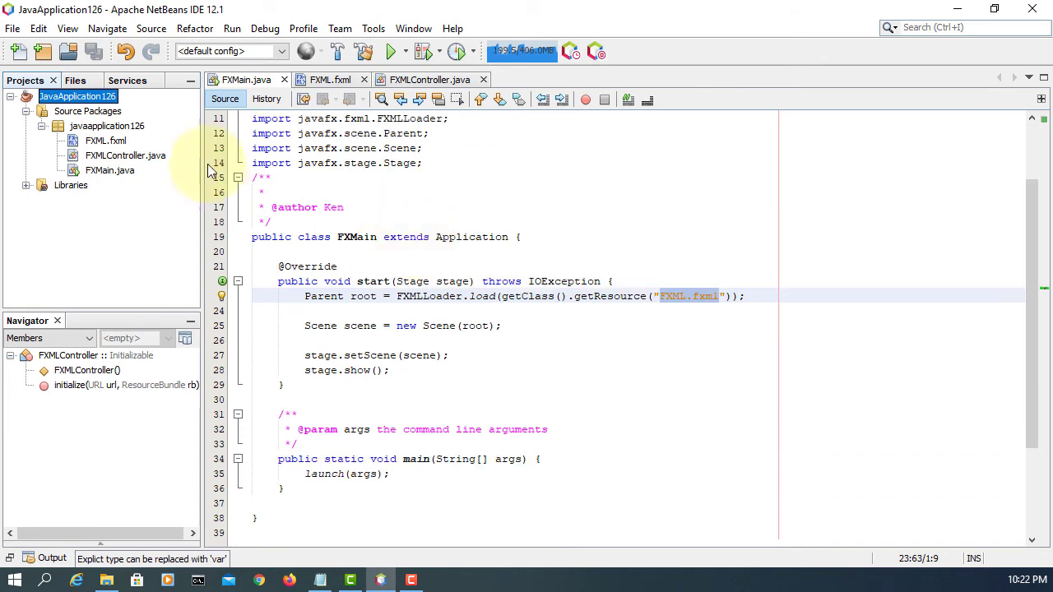
{"action": "right_click", "coordinate": [115, 99]}
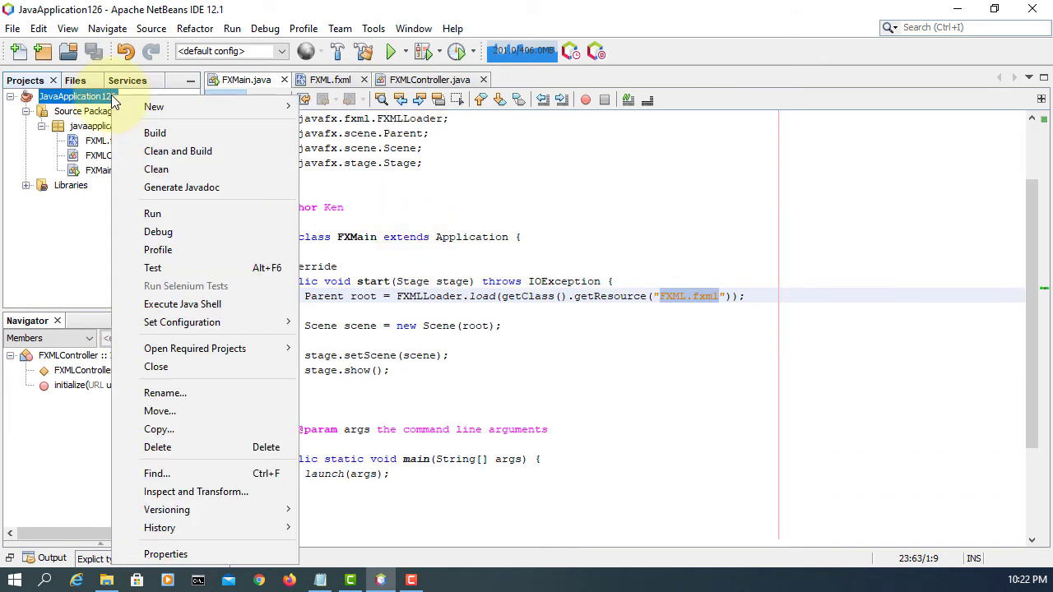
{"action": "left_click", "coordinate": [186, 149]}
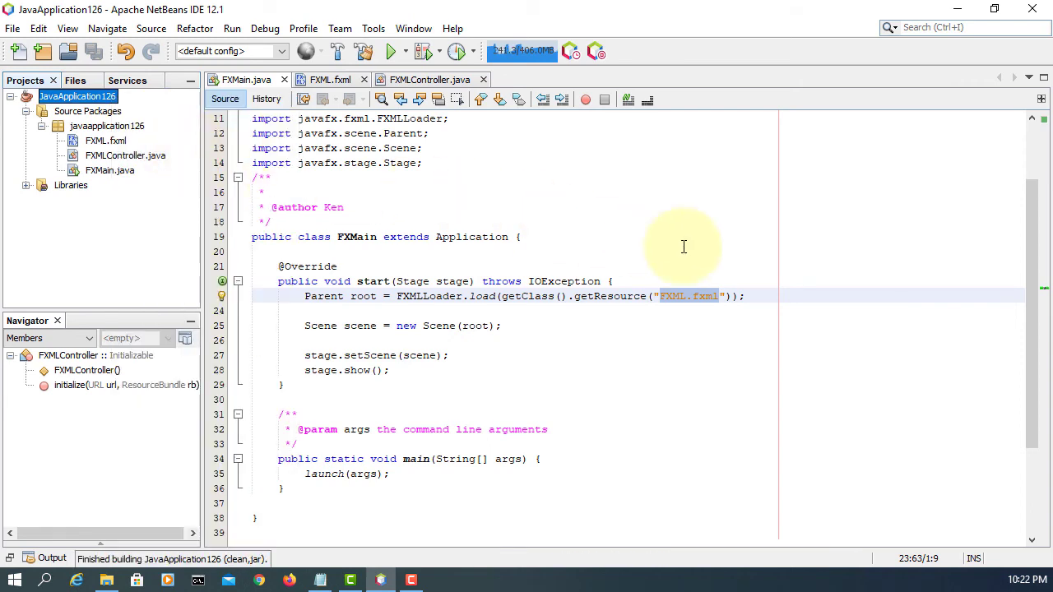
{"action": "right_click", "coordinate": [107, 97]}
{"action": "left_click", "coordinate": [201, 219]}
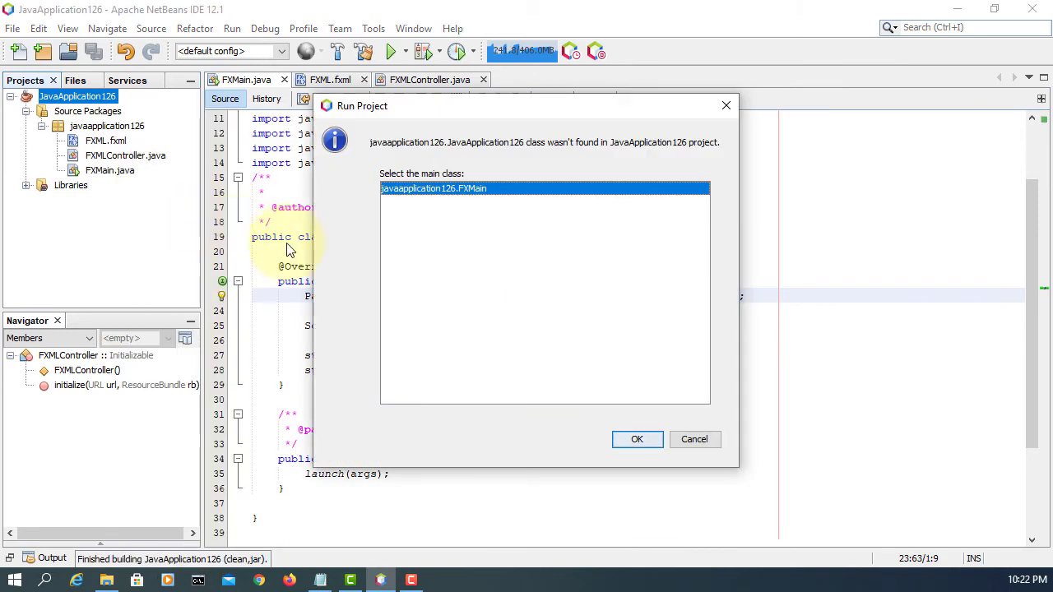
{"action": "left_click", "coordinate": [637, 439]}
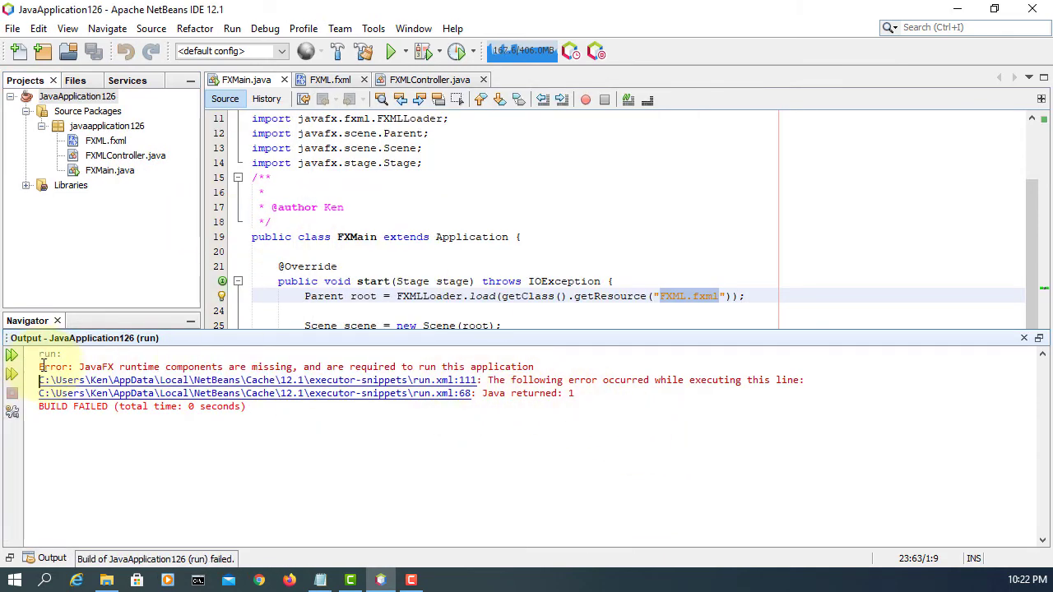
{"action": "left_click_drag", "start_coordinate": [39, 367], "coordinate": [580, 369]}
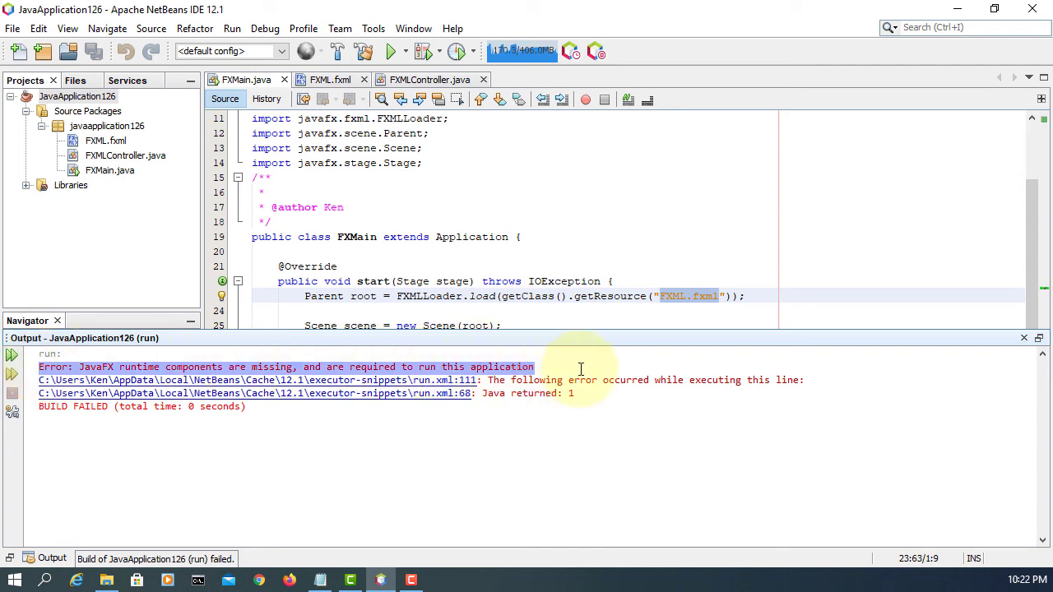
{"action": "left_click", "coordinate": [487, 172]}
- In the project's run properties, enter the VM option --module-path "C:\Program Files\Java\javafx-sdk-15\lib", copying the folder path from File Explorer
{"action": "right_click", "coordinate": [104, 97]}
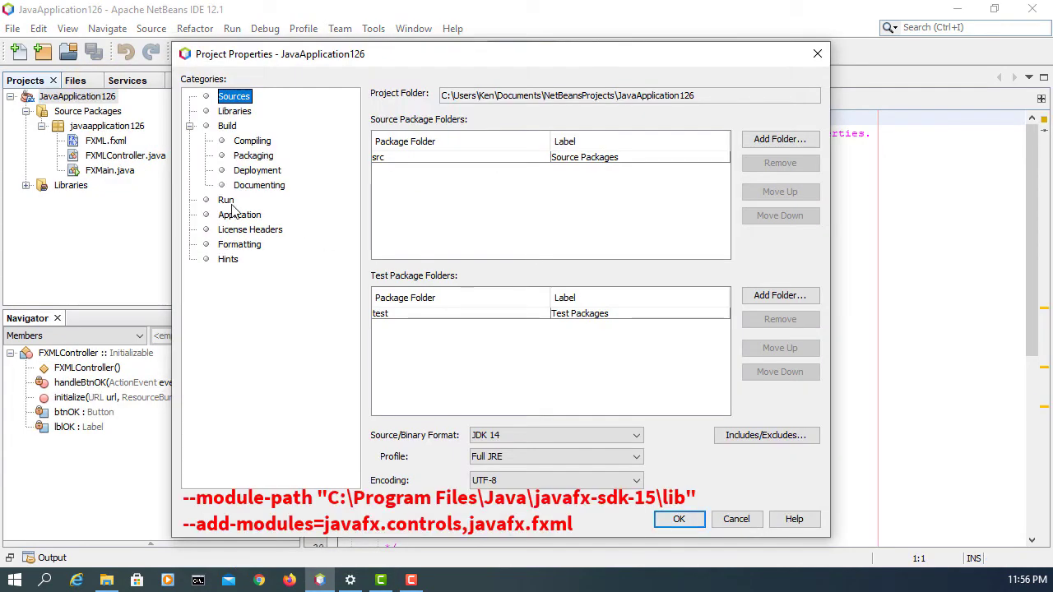
{"action": "left_click", "coordinate": [226, 200]}
{"action": "left_click", "coordinate": [511, 206]}
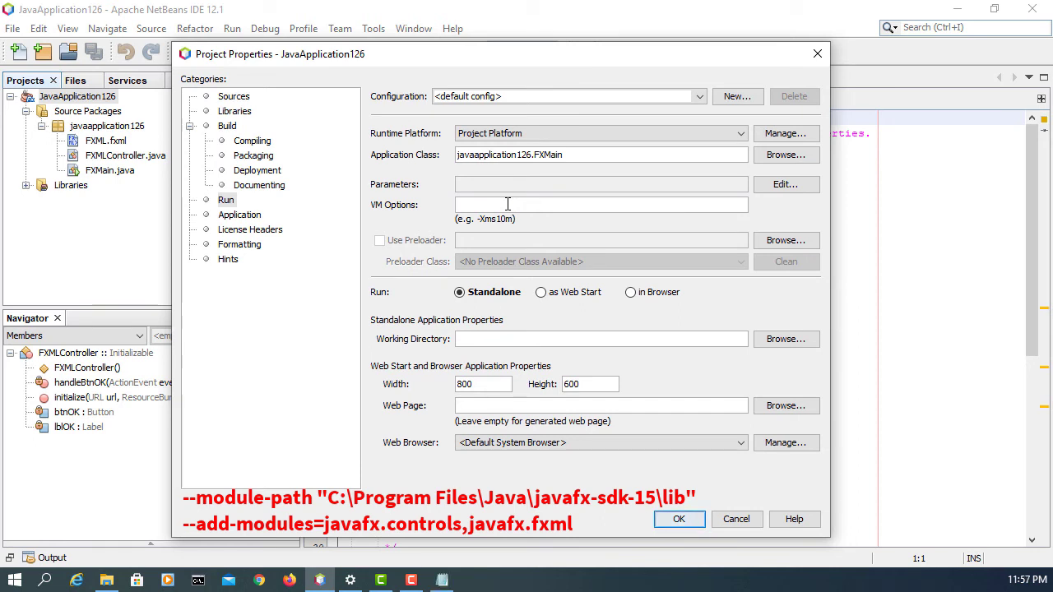
{"action": "type", "text": "--module-path \"\""}
{"action": "key", "text": "Left"}
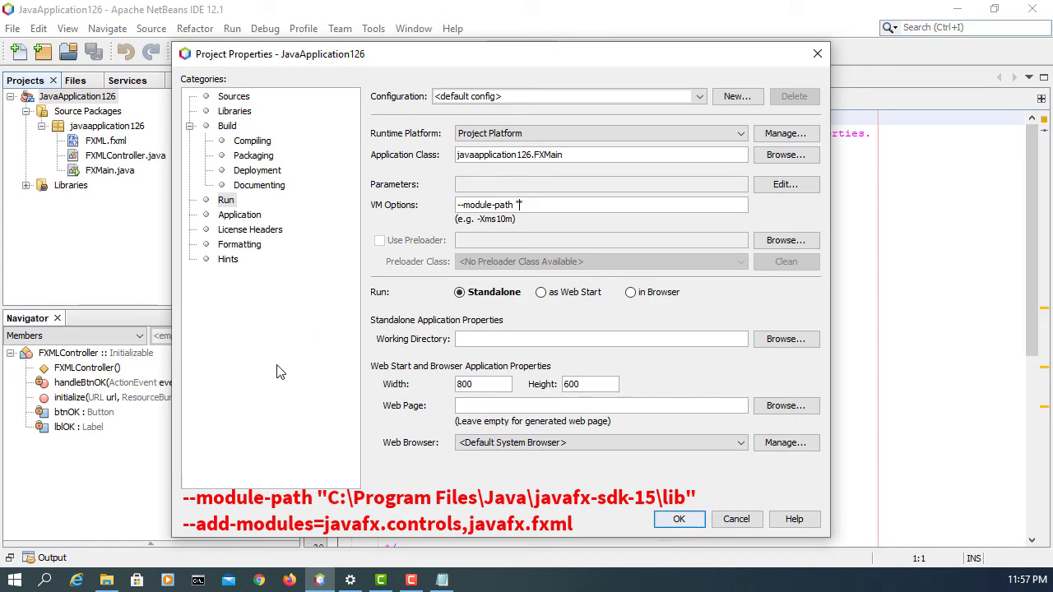
{"action": "left_click", "coordinate": [108, 580]}
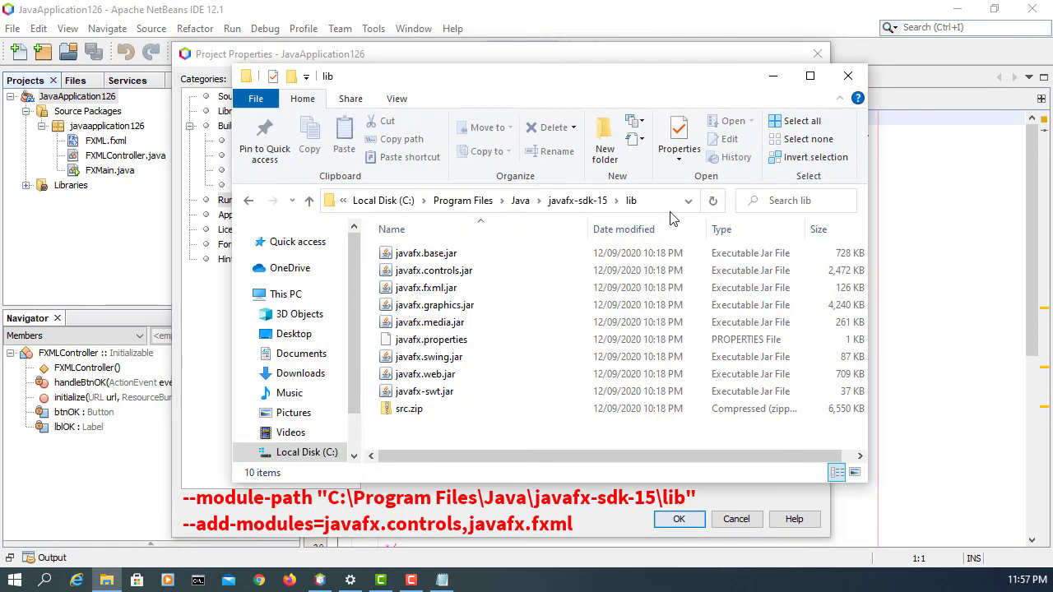
{"action": "left_click", "coordinate": [636, 205]}
{"action": "key", "text": "ctrl+c"}
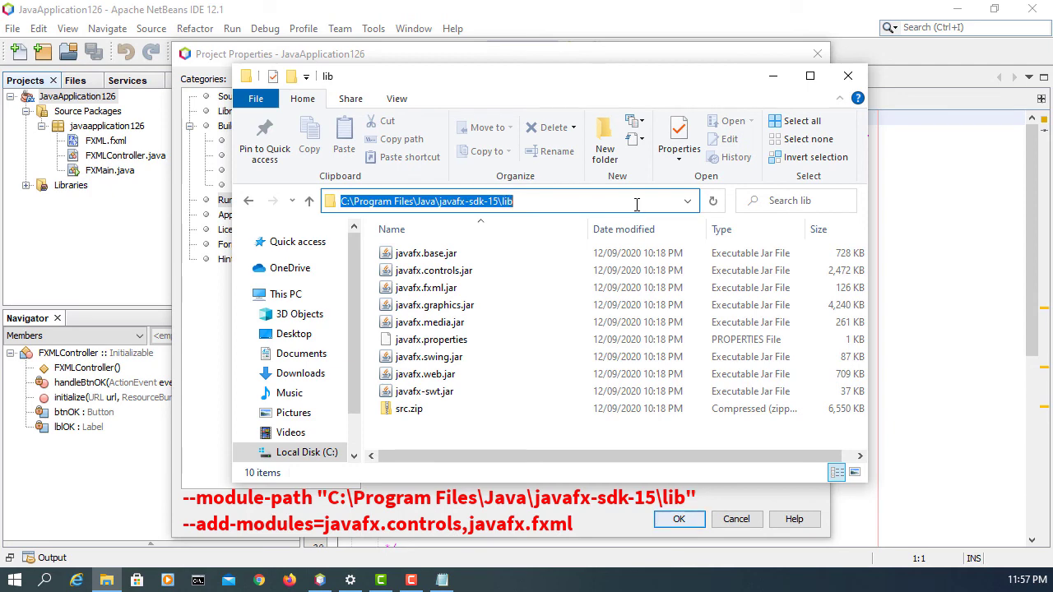
{"action": "left_click", "coordinate": [773, 76]}
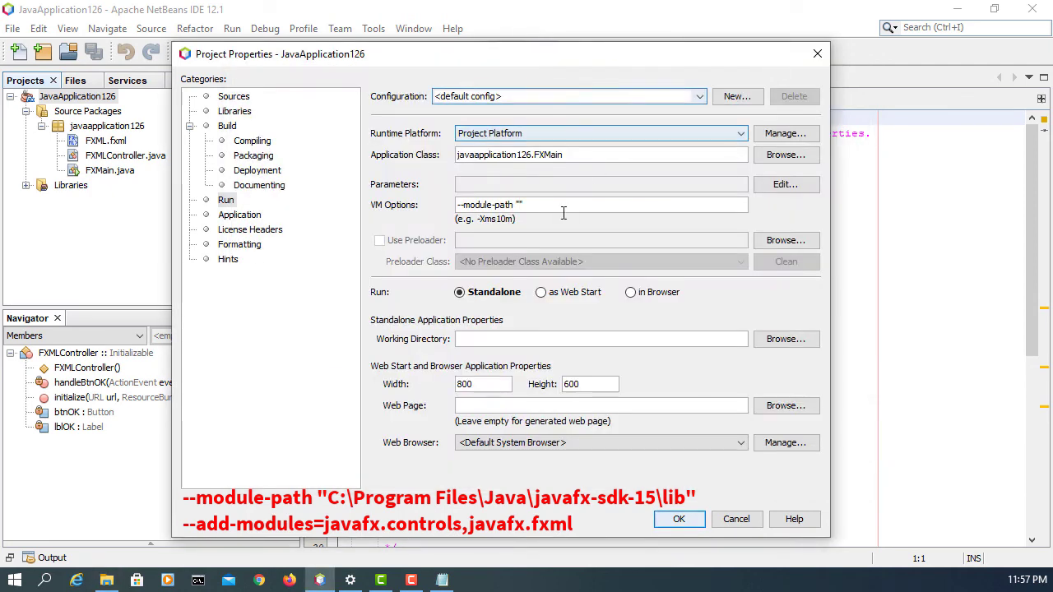
{"action": "key", "text": "ctrl+v"}
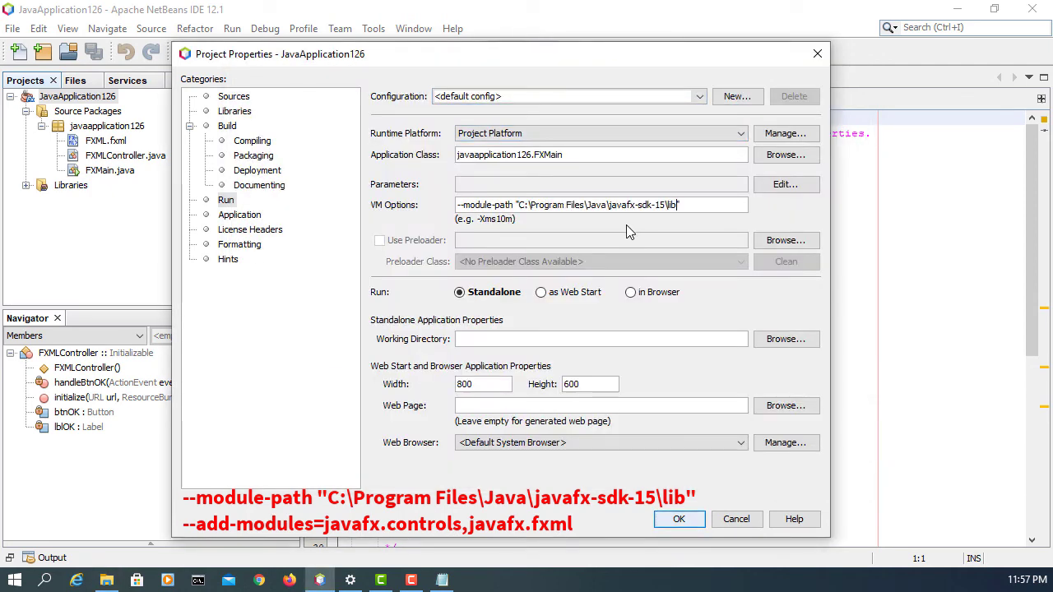
- Append --add-modules=javafx.controls,javafx.fxml to the VM options and apply the project properties
{"action": "type", "text": "--add-modules=ja"}
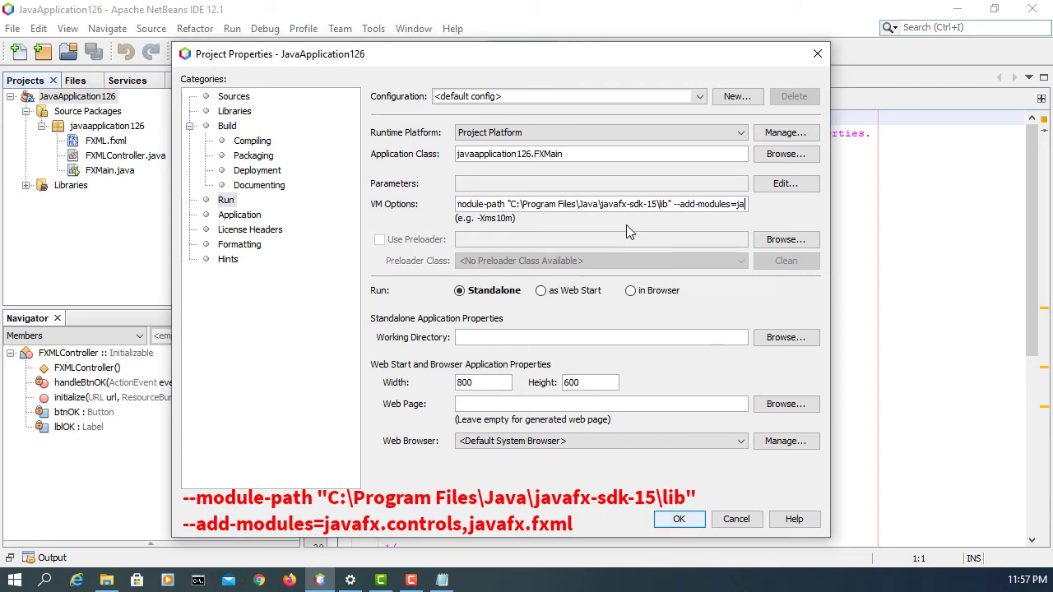
{"action": "type", "text": "vafx"}
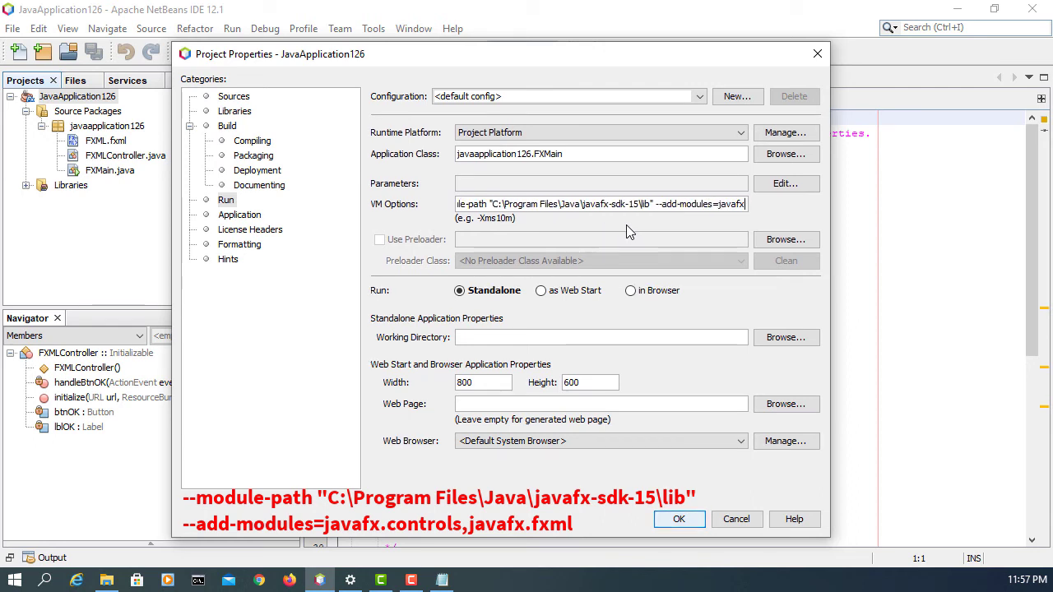
{"action": "type", "text": ".control"}
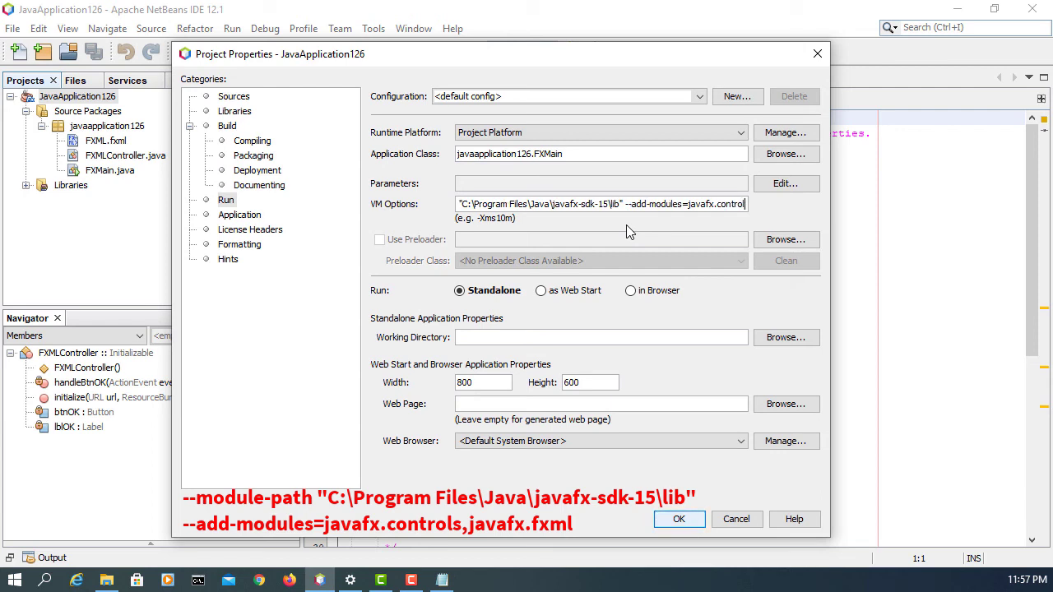
{"action": "type", "text": "s,javafx."}
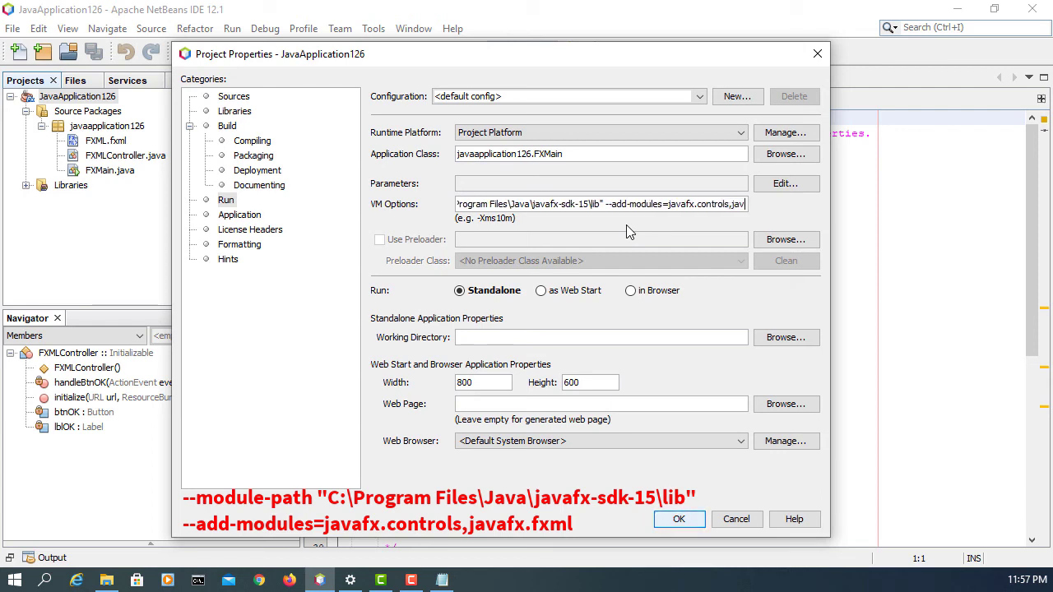
{"action": "type", "text": "fxml"}
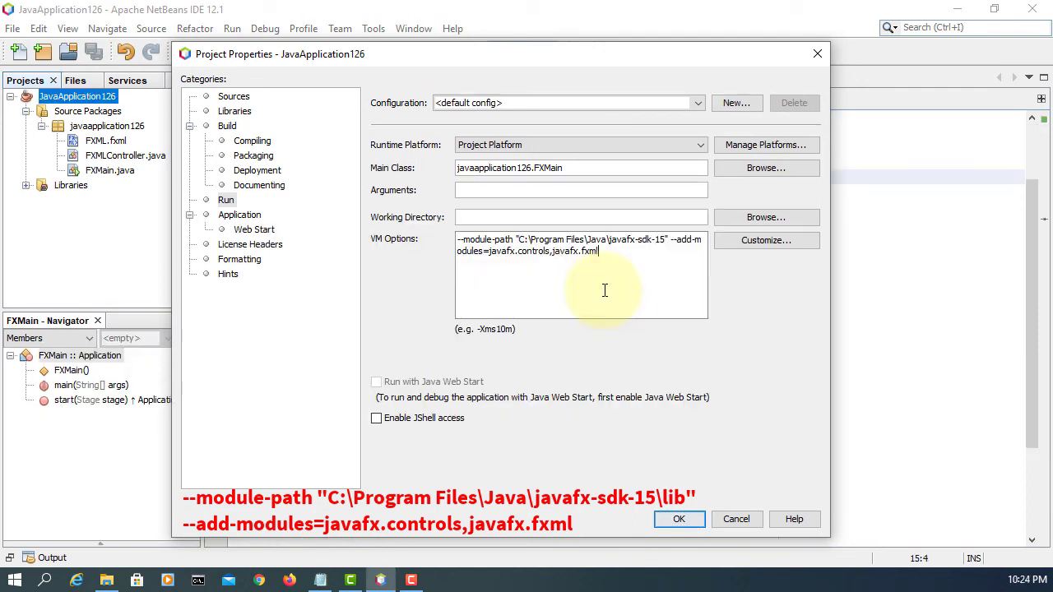
{"action": "left_click", "coordinate": [675, 519]}
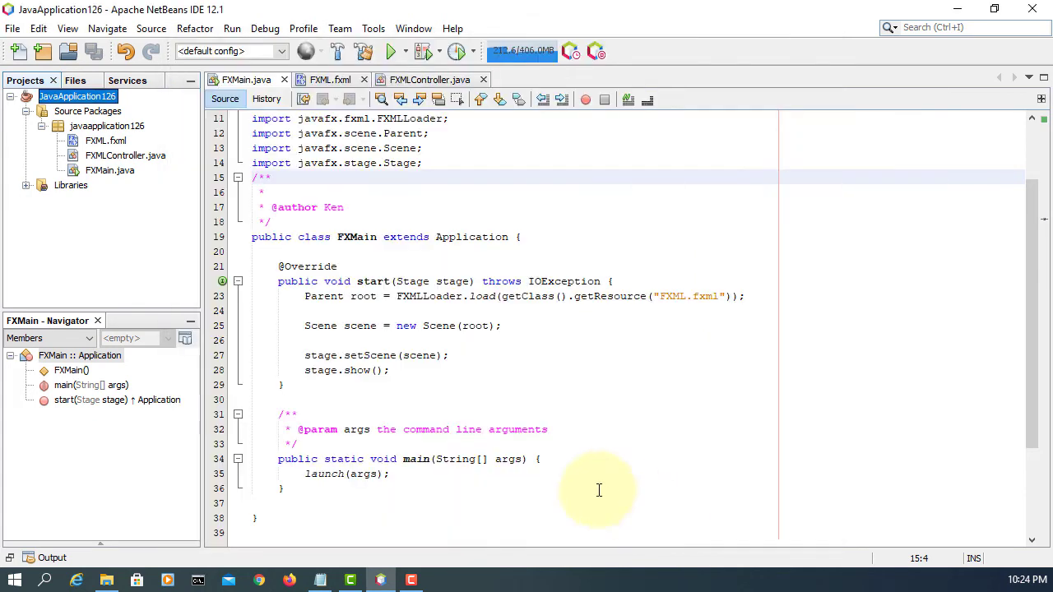
- Run the project, examine the error in the run output, and dock the output window below the code editor
{"action": "right_click", "coordinate": [113, 96]}
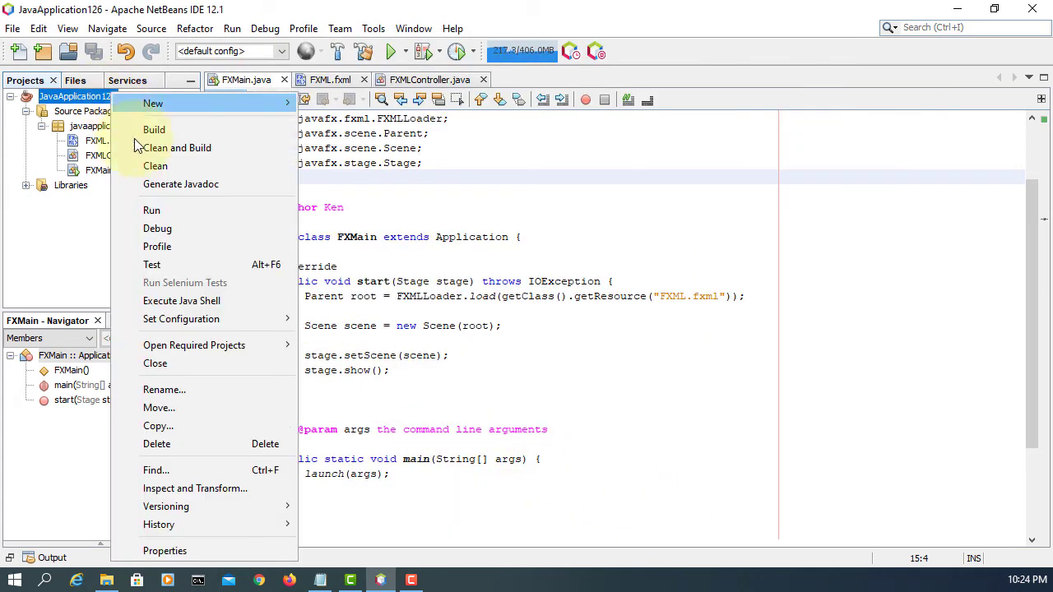
{"action": "left_click", "coordinate": [164, 209]}
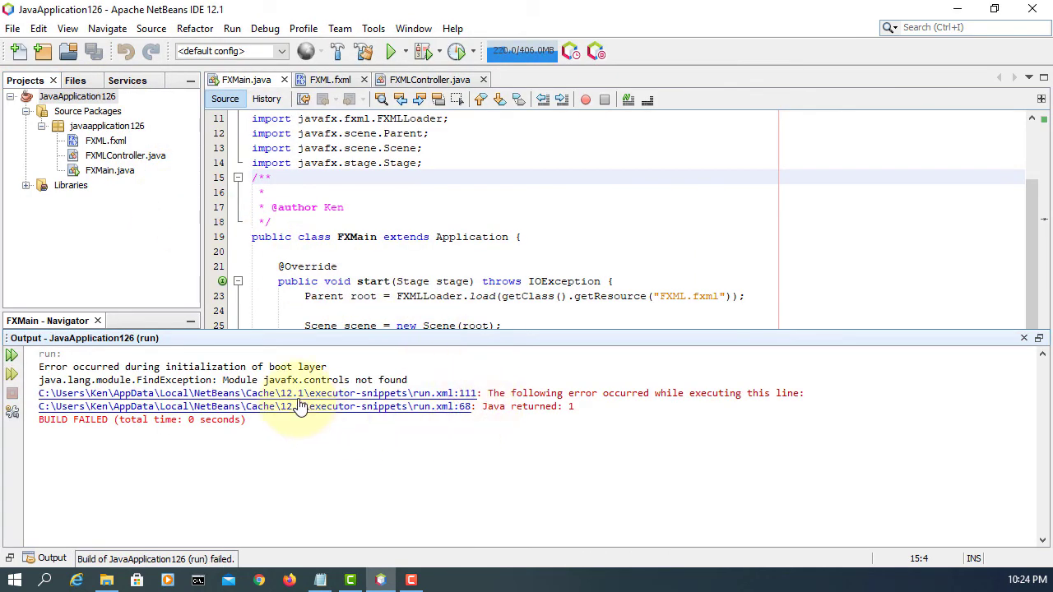
{"action": "left_click_drag", "start_coordinate": [409, 380], "coordinate": [40, 367]}
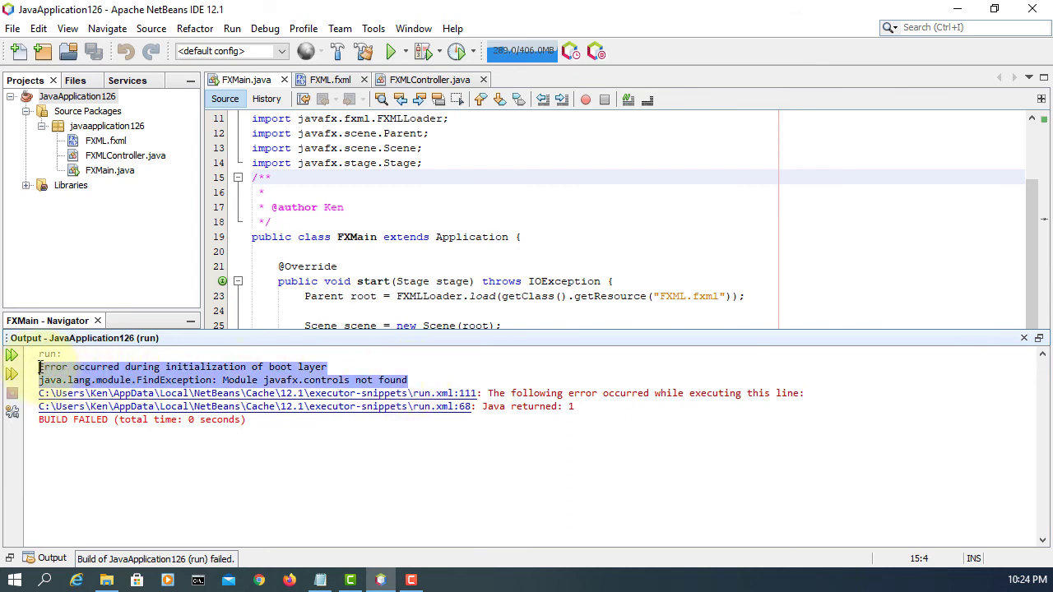
{"action": "left_click", "coordinate": [442, 495]}
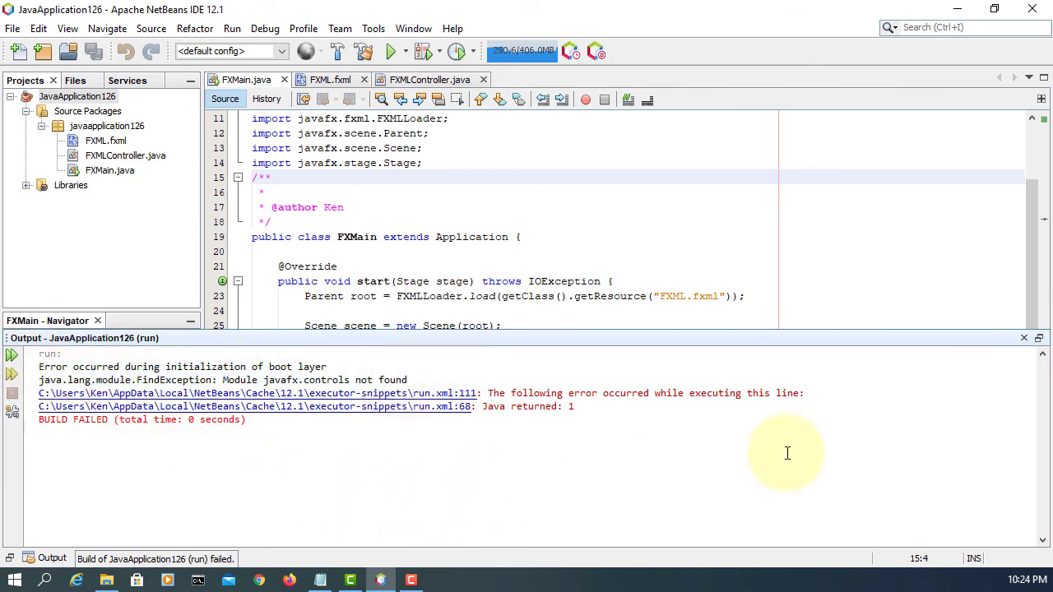
{"action": "left_click", "coordinate": [1038, 338]}
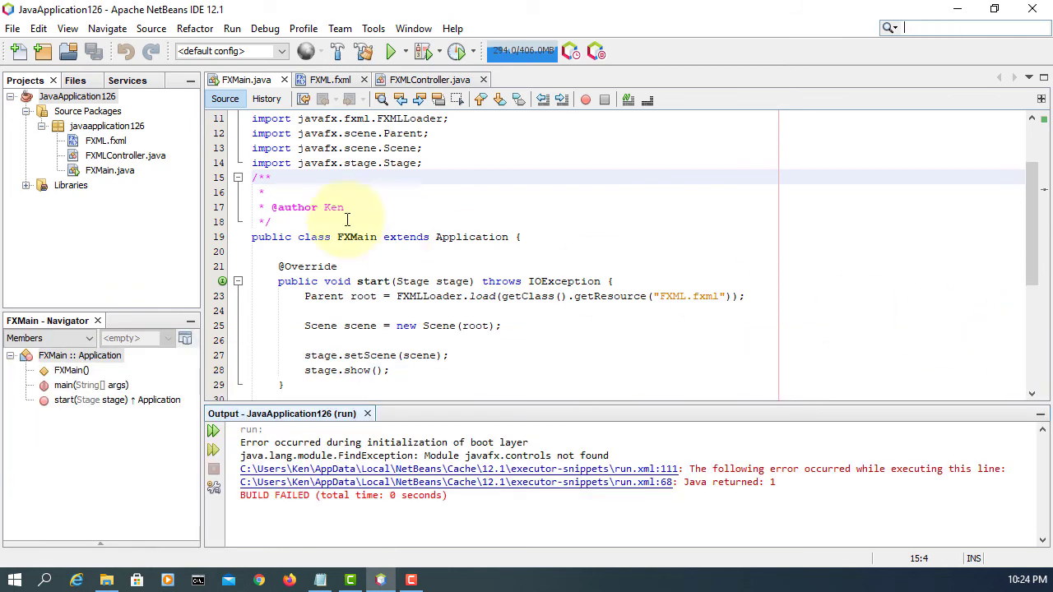
- Switch the project to the JavaFX deployment model using the existing application class javaapplication126.FXMain
{"action": "right_click", "coordinate": [80, 98]}
{"action": "left_click", "coordinate": [226, 557]}
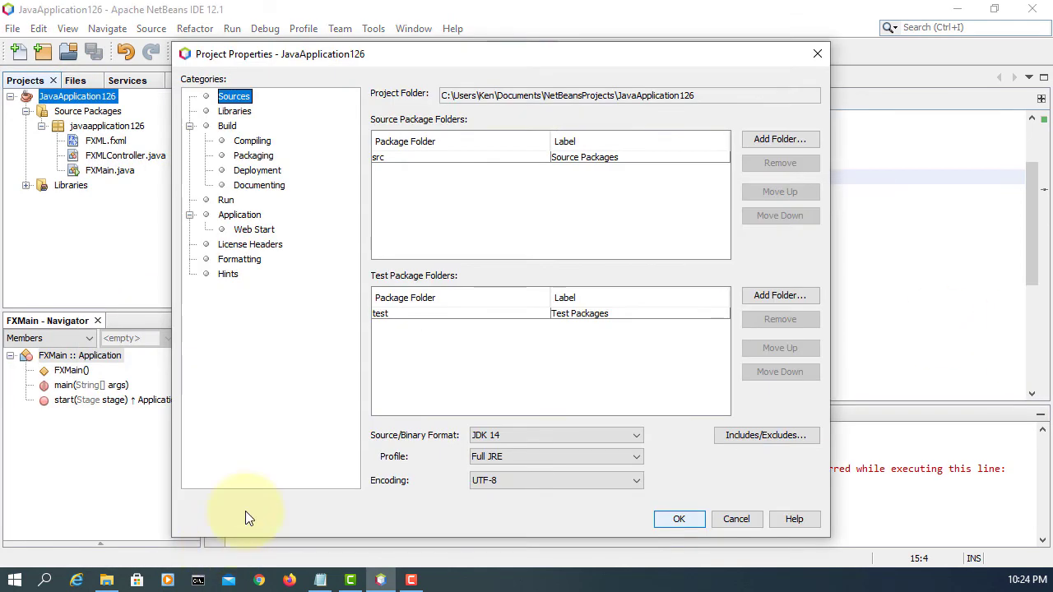
{"action": "left_click", "coordinate": [257, 170]}
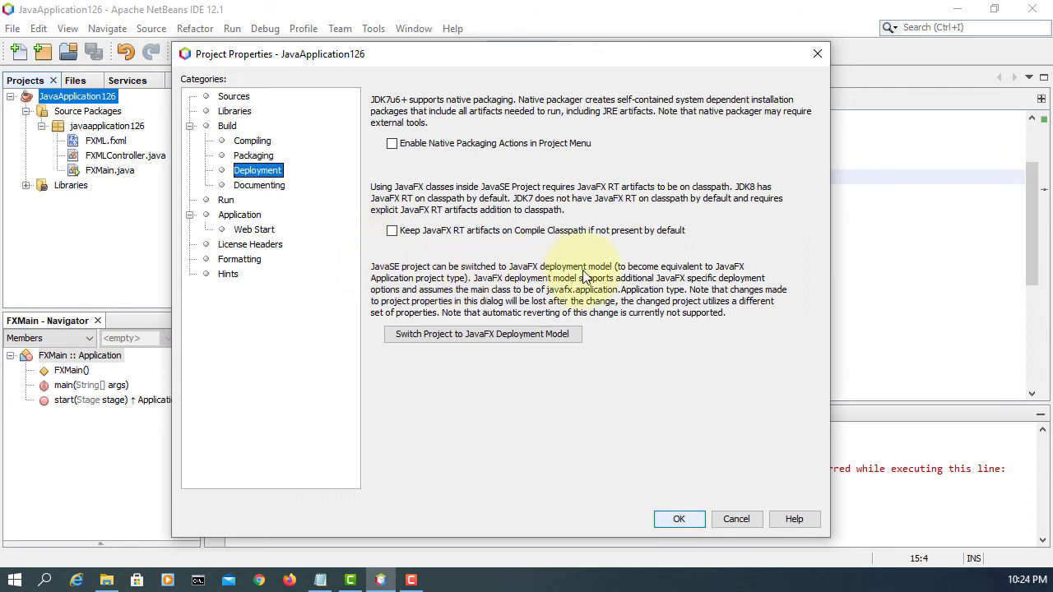
{"action": "left_click", "coordinate": [495, 336]}
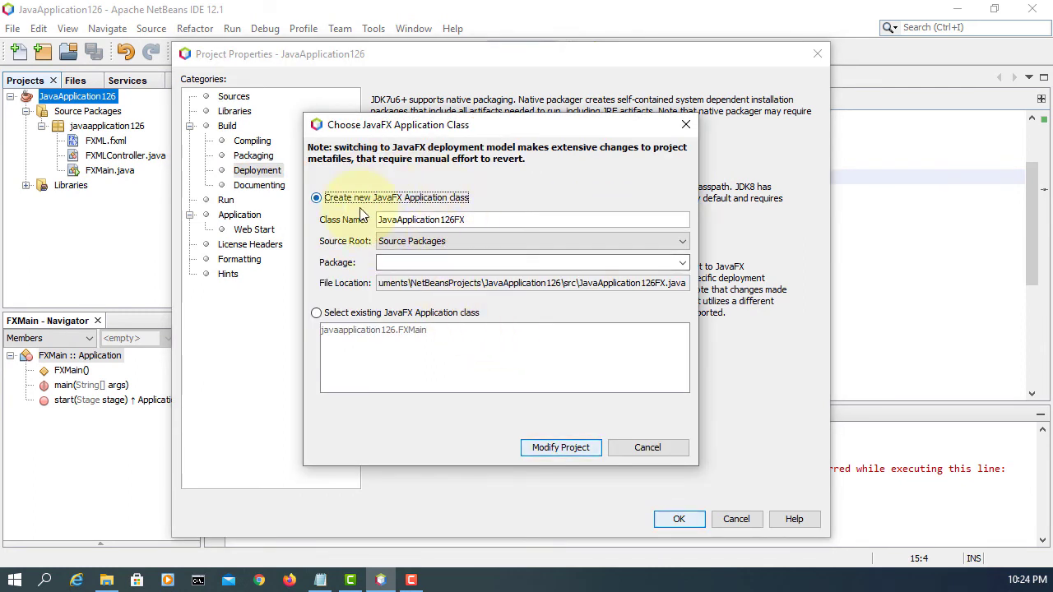
{"action": "left_click", "coordinate": [316, 313]}
{"action": "left_click", "coordinate": [395, 330]}
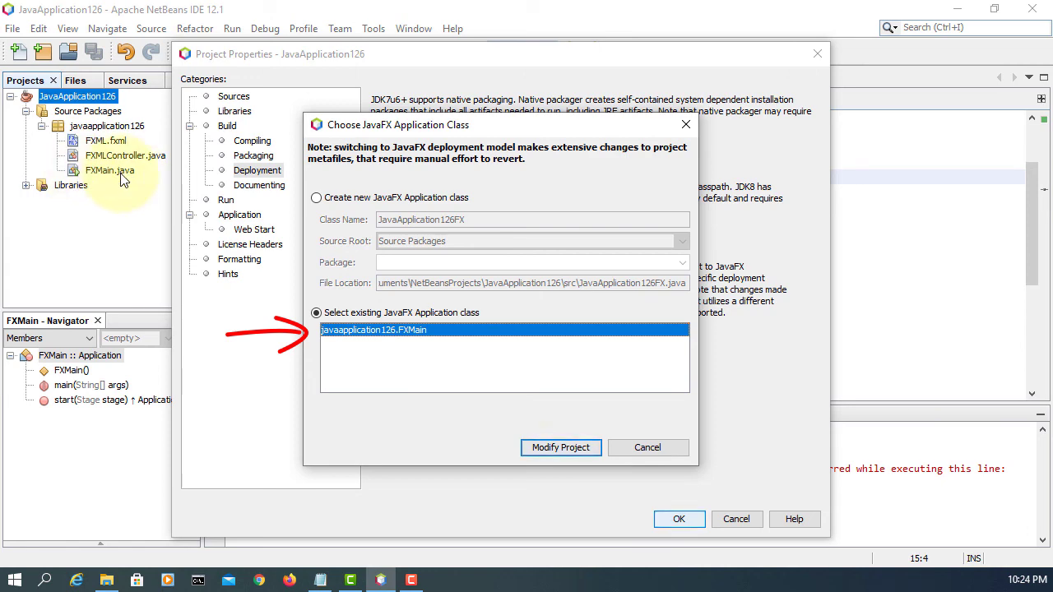
{"action": "left_click", "coordinate": [566, 446]}
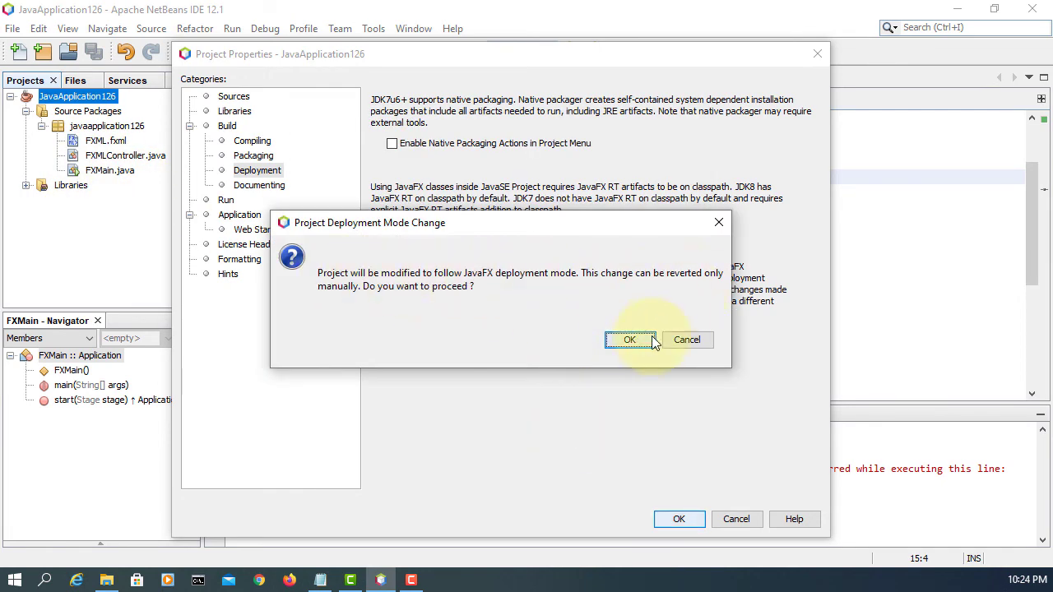
{"action": "left_click", "coordinate": [629, 340]}
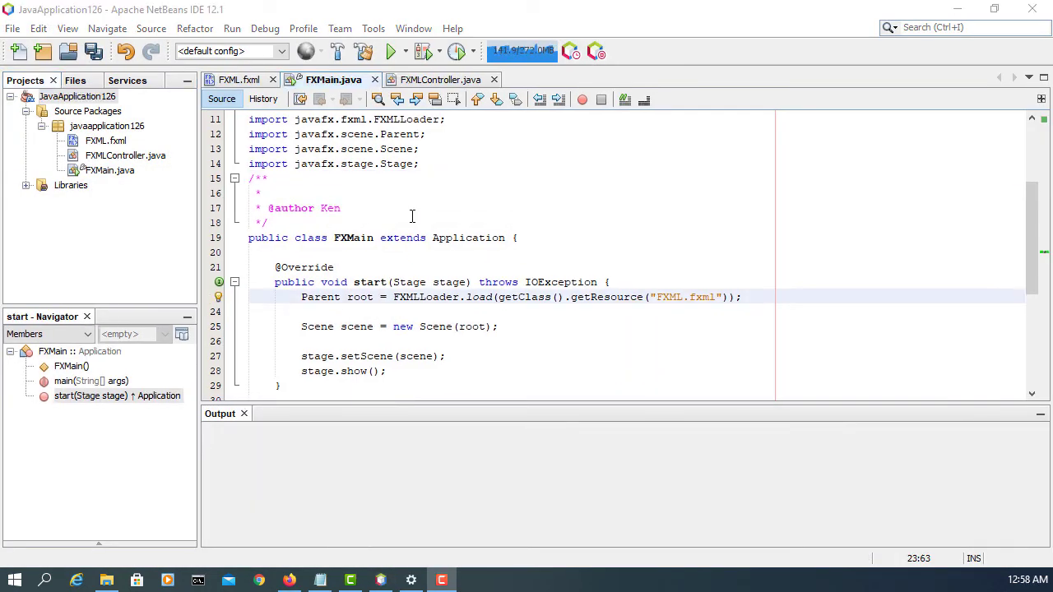
- Change the getResource path in FXMain.java's start method to "/javaapplication126/FXML.fxml" and save the file
{"action": "scroll", "coordinate": [412, 216], "scroll_direction": "up", "scroll_amount": 3}
{"action": "double_click", "coordinate": [381, 193]}
{"action": "key", "text": "ctrl+c"}
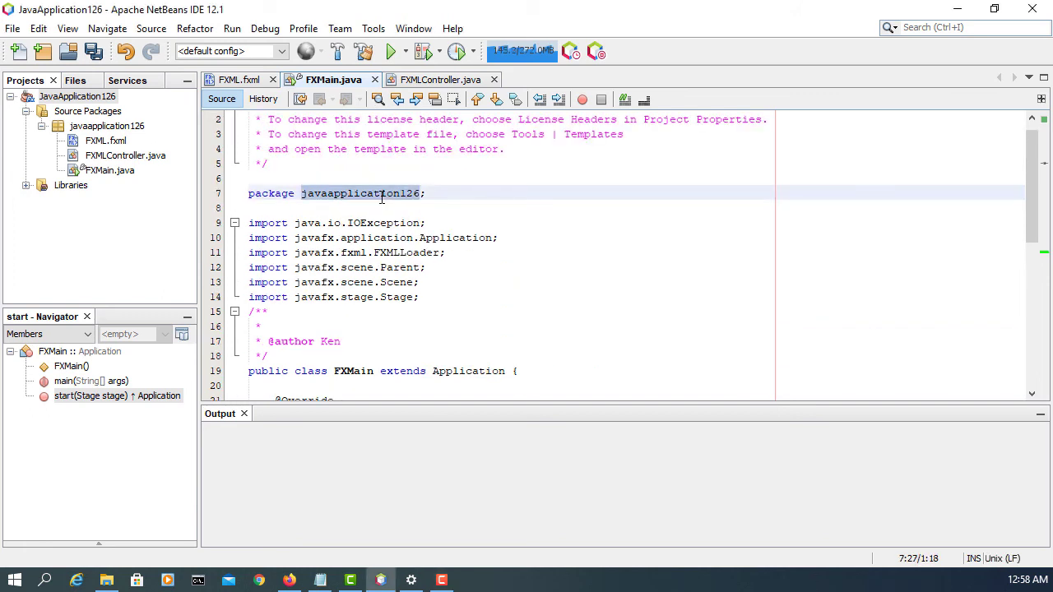
{"action": "scroll", "coordinate": [382, 197], "scroll_direction": "down", "scroll_amount": 3}
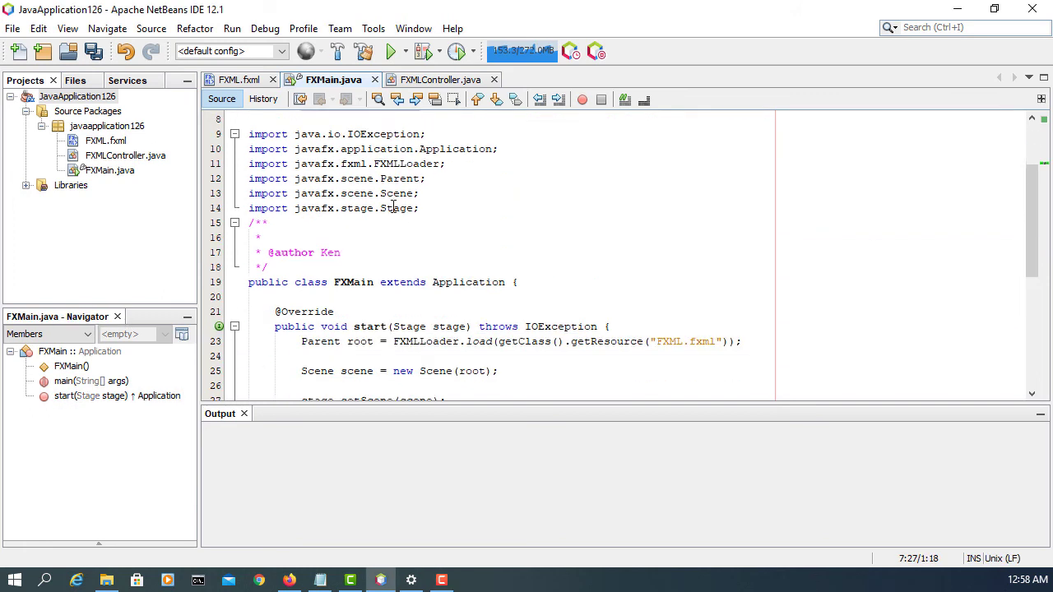
{"action": "left_click", "coordinate": [657, 297]}
{"action": "type", "text": "/"}
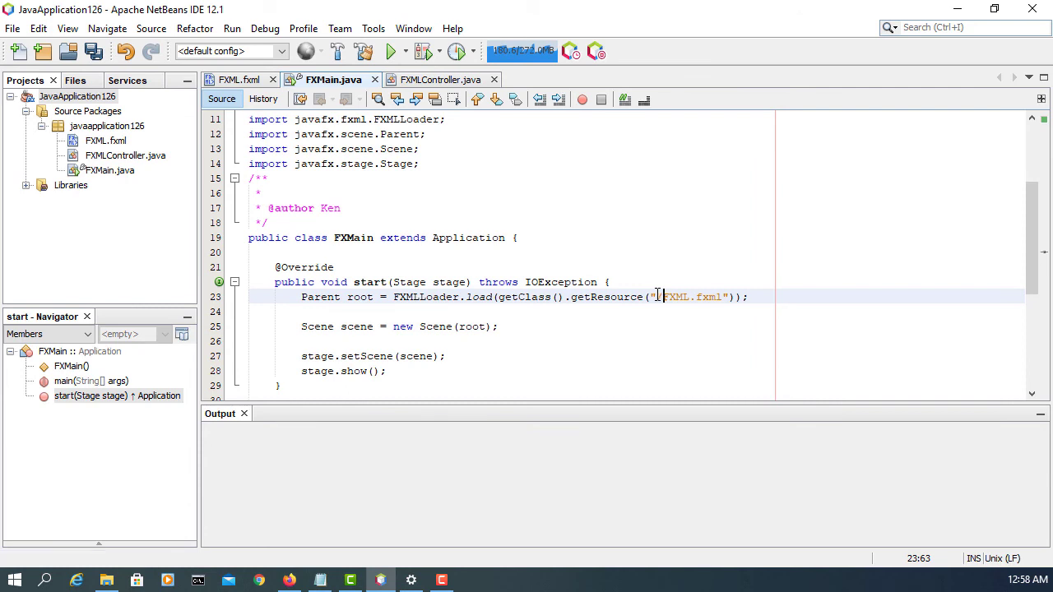
{"action": "key", "text": "ctrl+v"}
{"action": "type", "text": "/"}
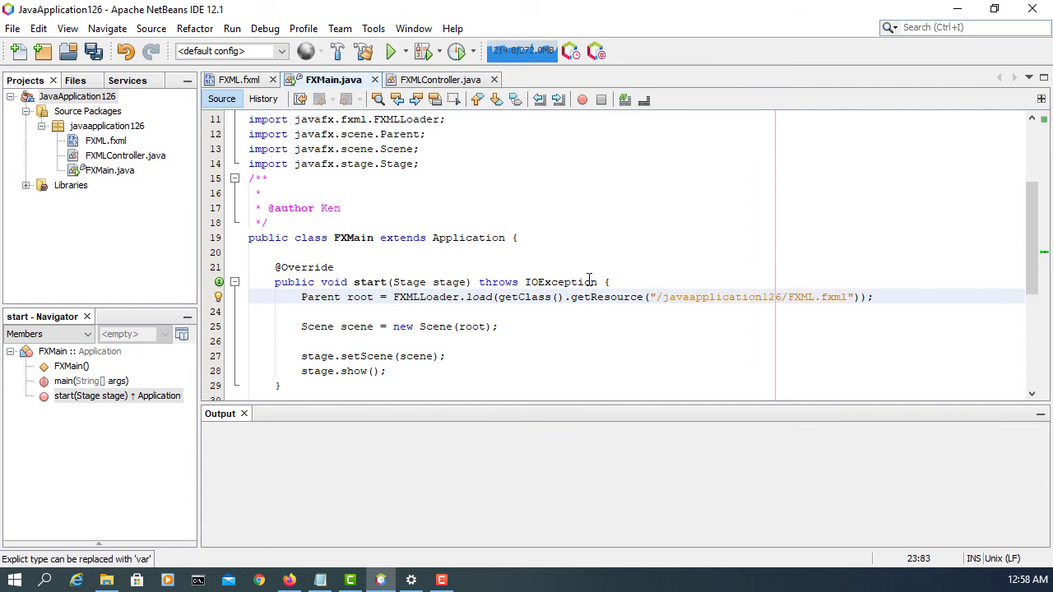
{"action": "left_click", "coordinate": [94, 52]}
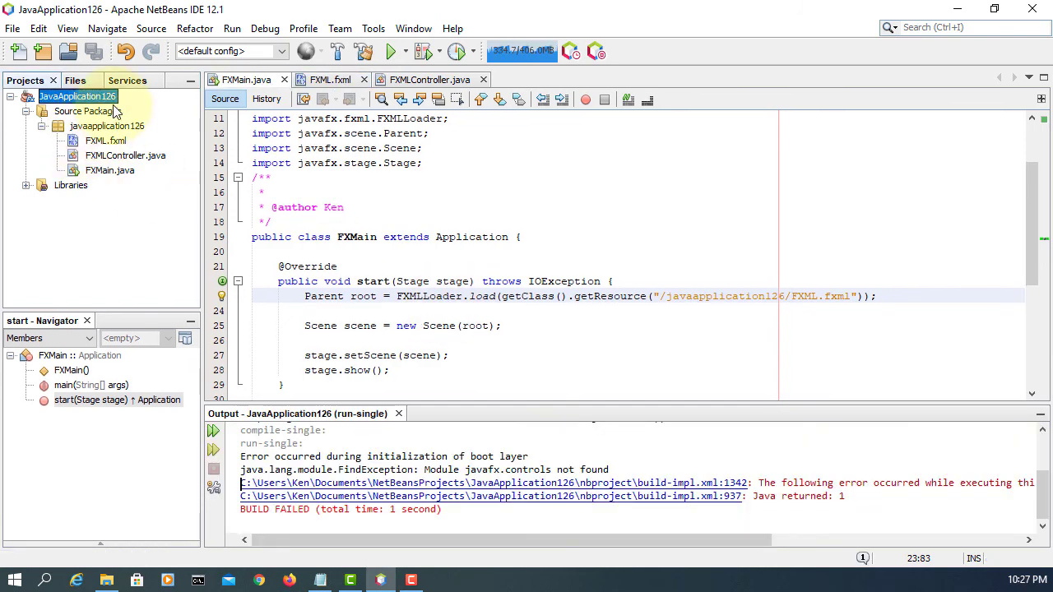
- Clean and build the project, run FXMain.java, and close the empty application window
{"action": "right_click", "coordinate": [115, 105]}
{"action": "left_click", "coordinate": [165, 153]}
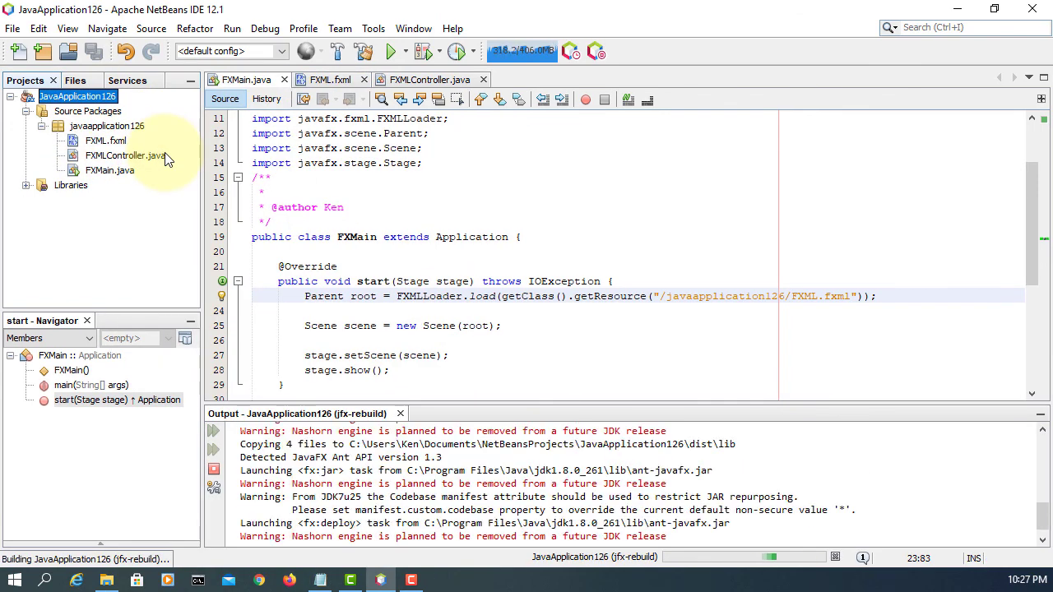
{"action": "right_click", "coordinate": [120, 169]}
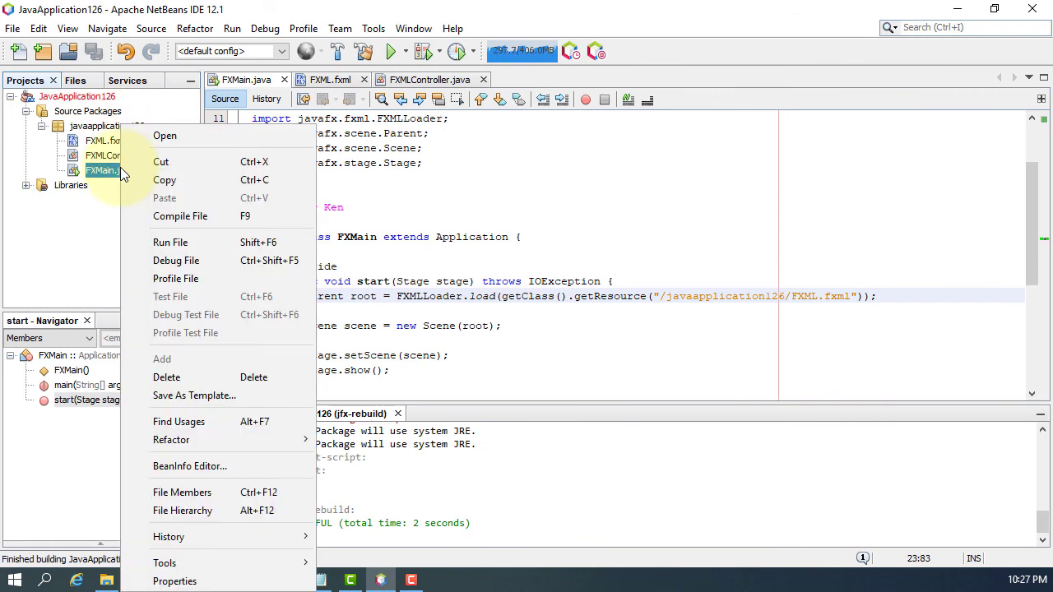
{"action": "left_click", "coordinate": [178, 241]}
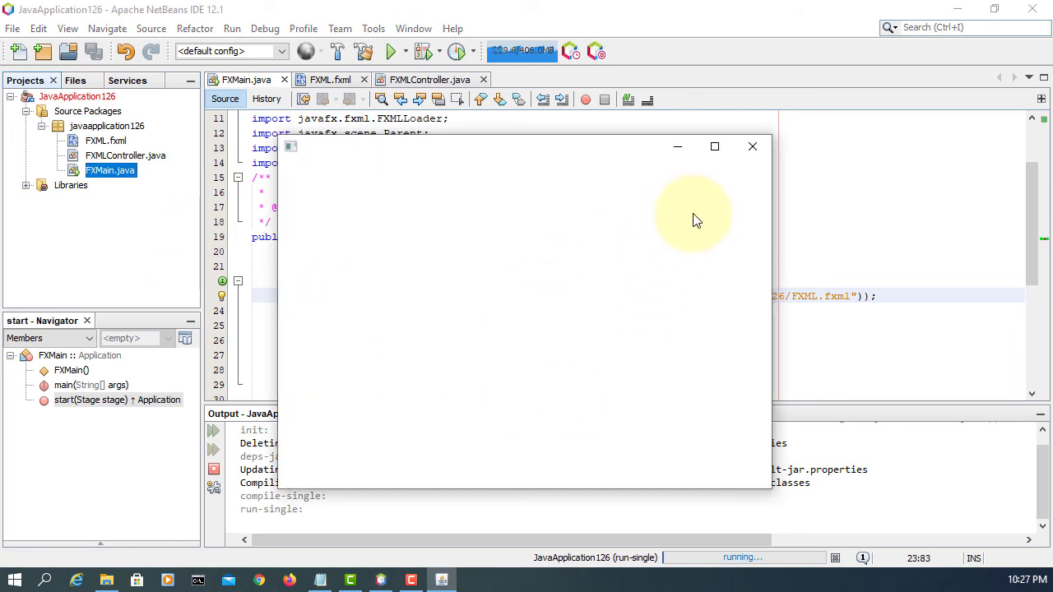
{"action": "left_click", "coordinate": [752, 147]}
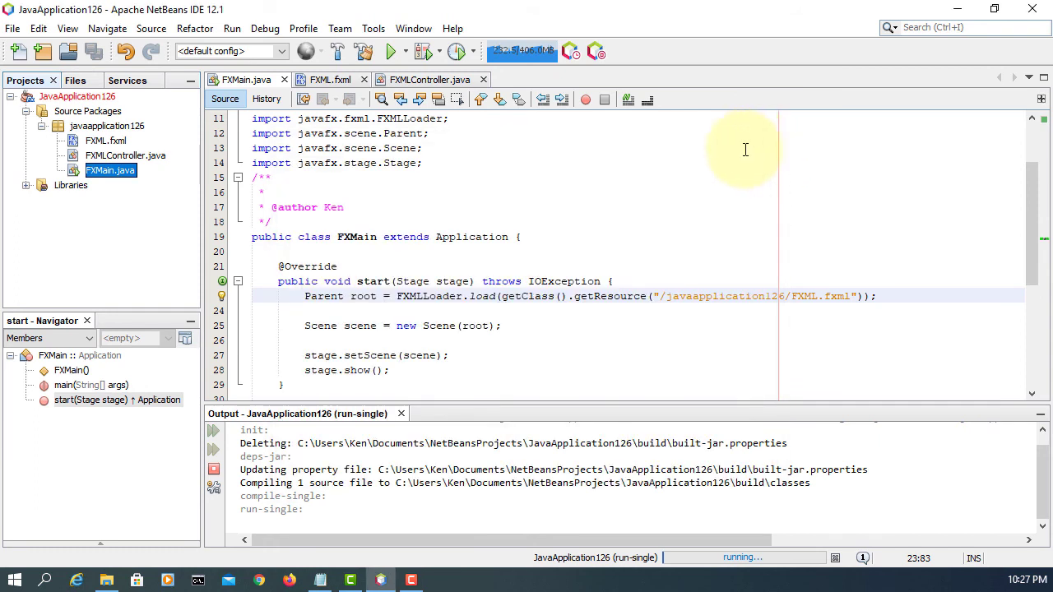
- Open FXML.fxml from the javaapplication126 package in Scene Builder
{"action": "left_click", "coordinate": [106, 141]}
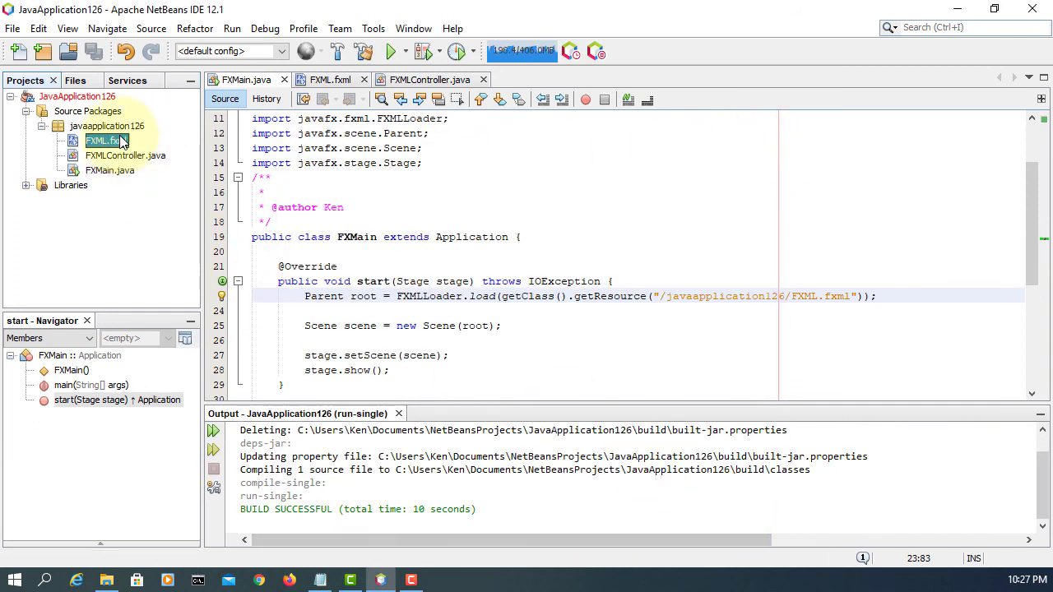
{"action": "right_click", "coordinate": [141, 140]}
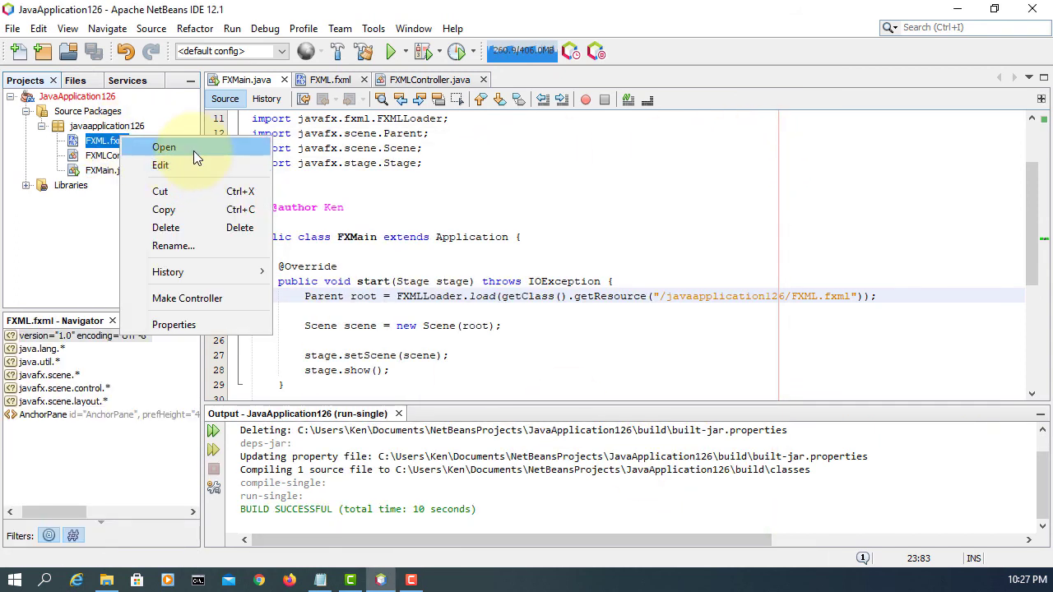
{"action": "left_click", "coordinate": [194, 150]}
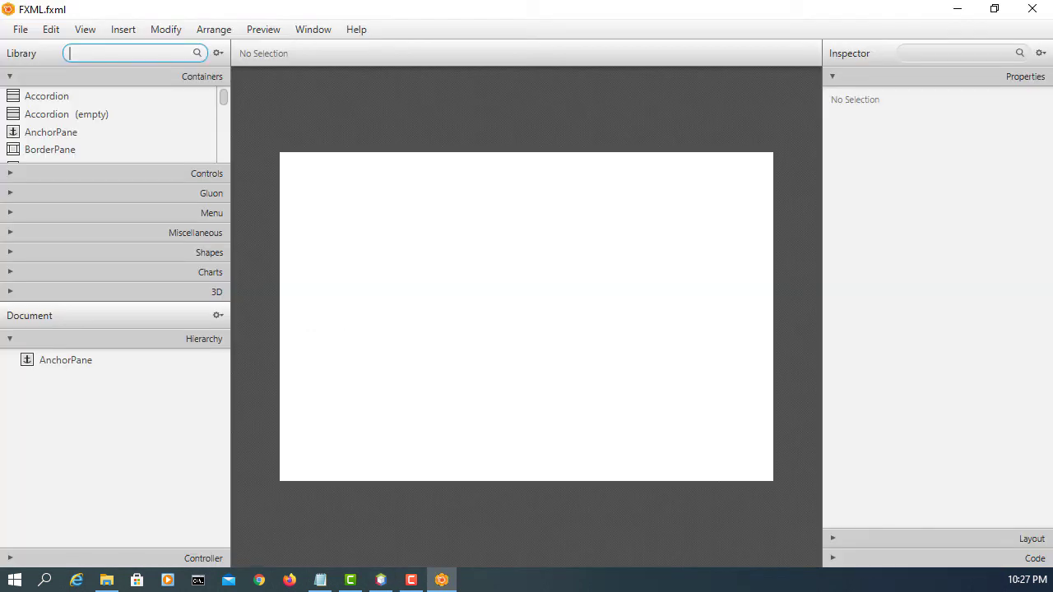
- Place a Button near the centre of the AnchorPane and a Label directly below it
{"action": "left_click", "coordinate": [201, 176]}
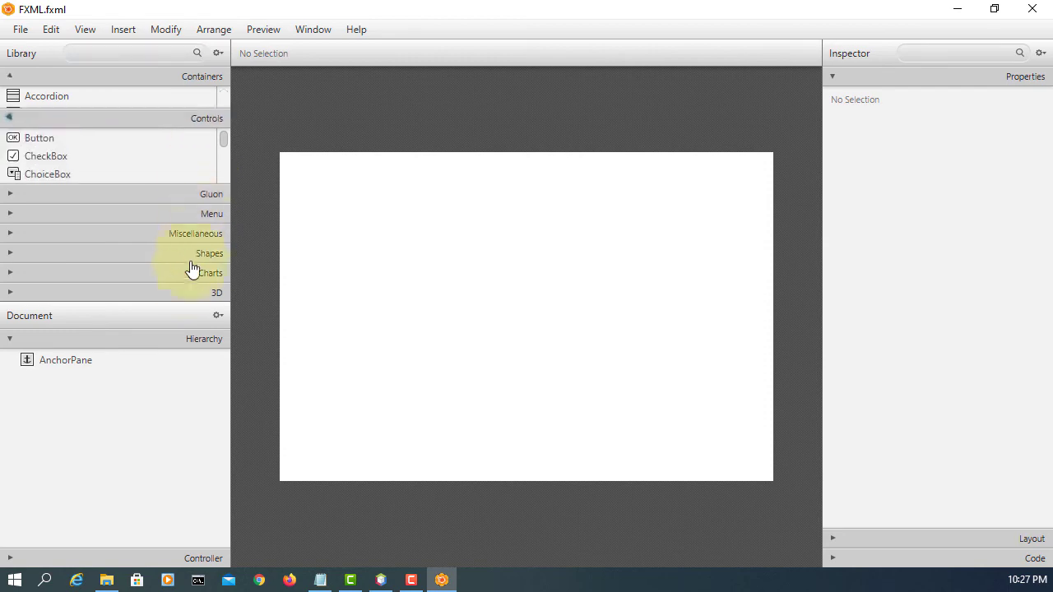
{"action": "left_click_drag", "start_coordinate": [32, 120], "coordinate": [543, 305]}
{"action": "scroll", "coordinate": [157, 146], "scroll_direction": "down", "scroll_amount": 1}
{"action": "scroll", "coordinate": [156, 146], "scroll_direction": "down", "scroll_amount": 5}
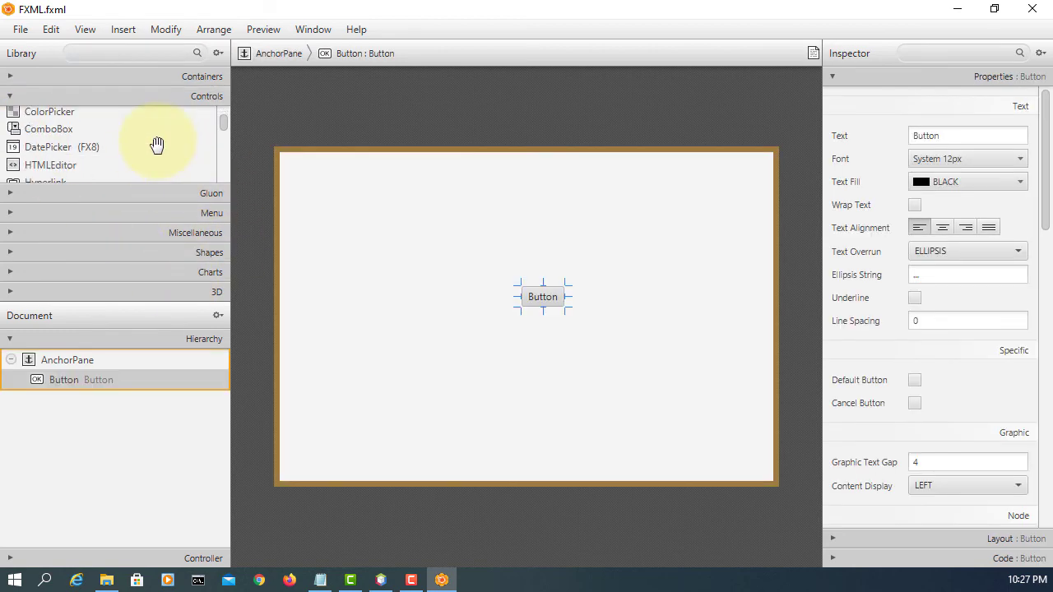
{"action": "left_click_drag", "start_coordinate": [36, 162], "coordinate": [534, 333]}
- Change the button's text to "OK"
{"action": "left_click", "coordinate": [545, 296]}
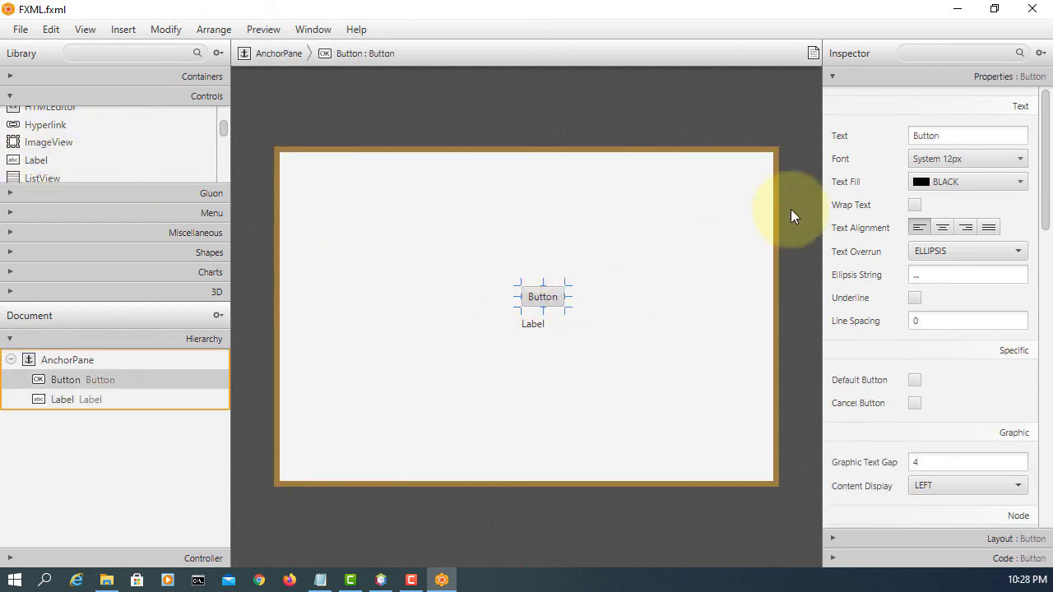
{"action": "double_click", "coordinate": [964, 136]}
{"action": "type", "text": "C"}
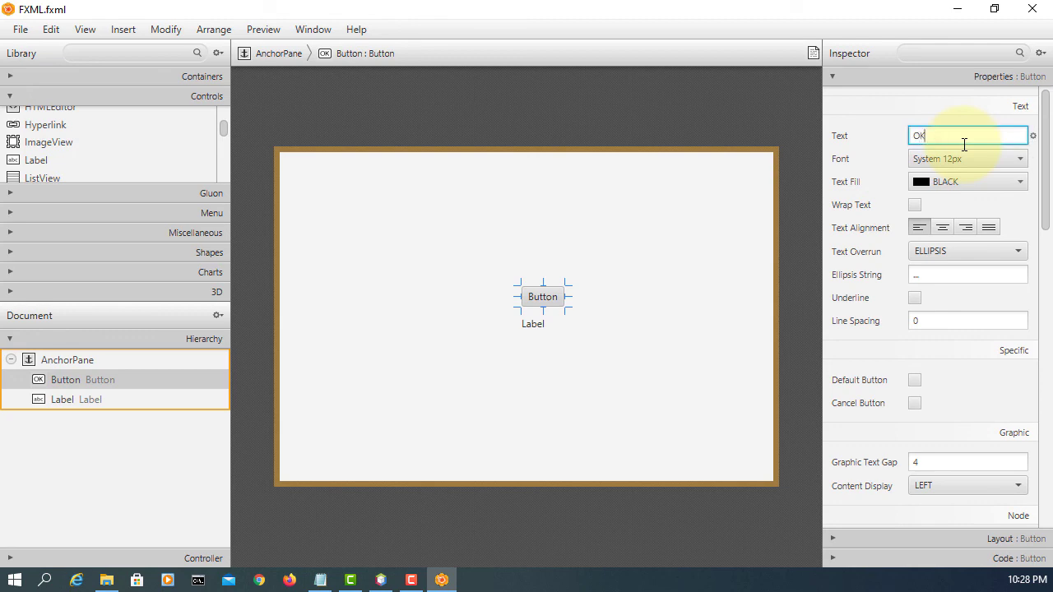
{"action": "type", "text": "K"}
{"action": "key", "text": "Return"}
- Give the OK button the fx:id btnOK and the On Action handler handleBtnOK
{"action": "left_click", "coordinate": [990, 562]}
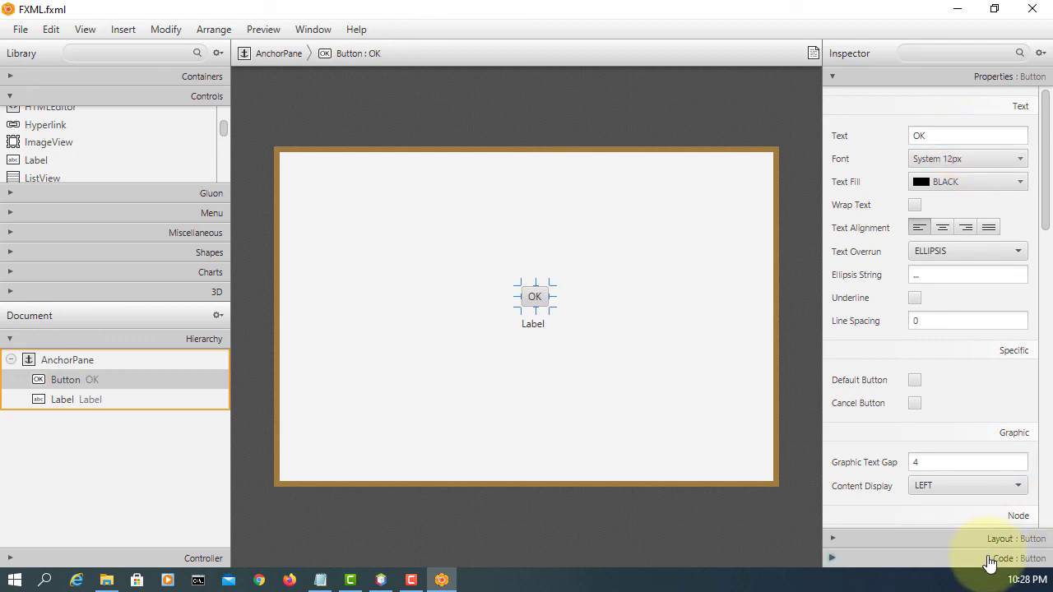
{"action": "left_click", "coordinate": [957, 178]}
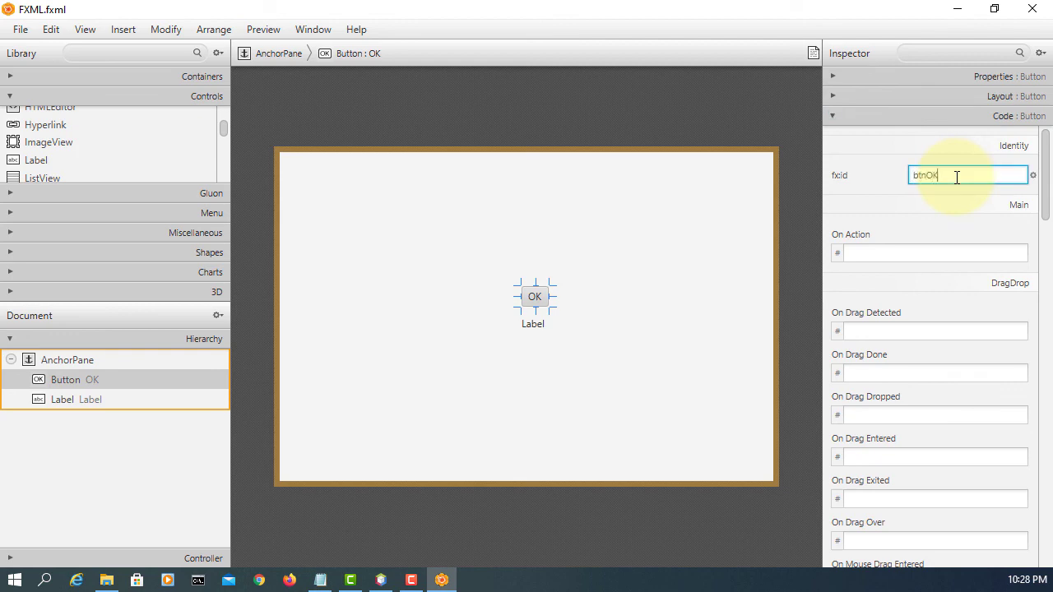
{"action": "key", "text": "Return"}
{"action": "left_click", "coordinate": [957, 252]}
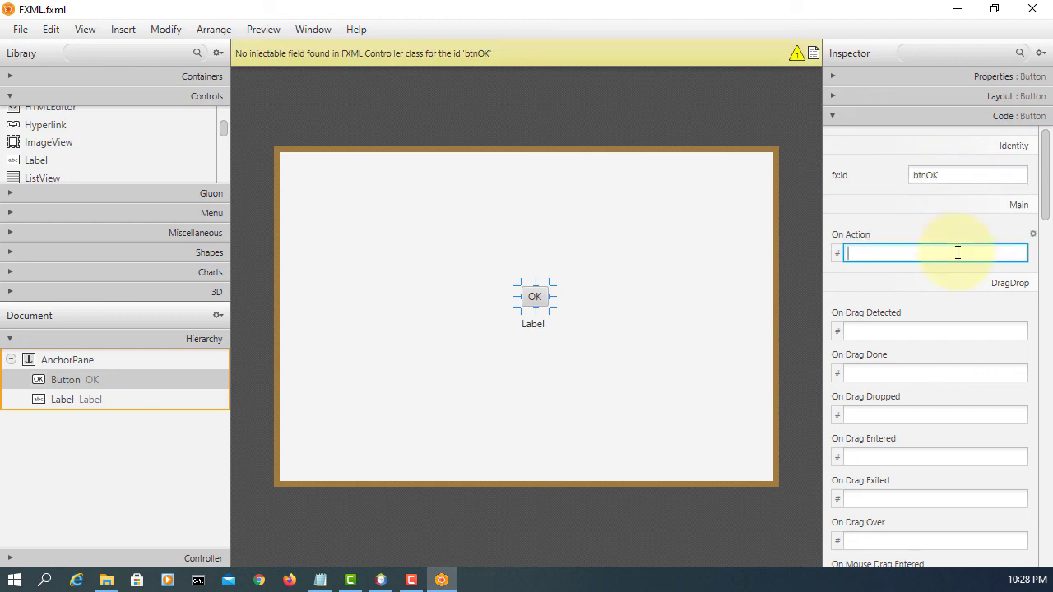
{"action": "type", "text": "handleBtnOK"}
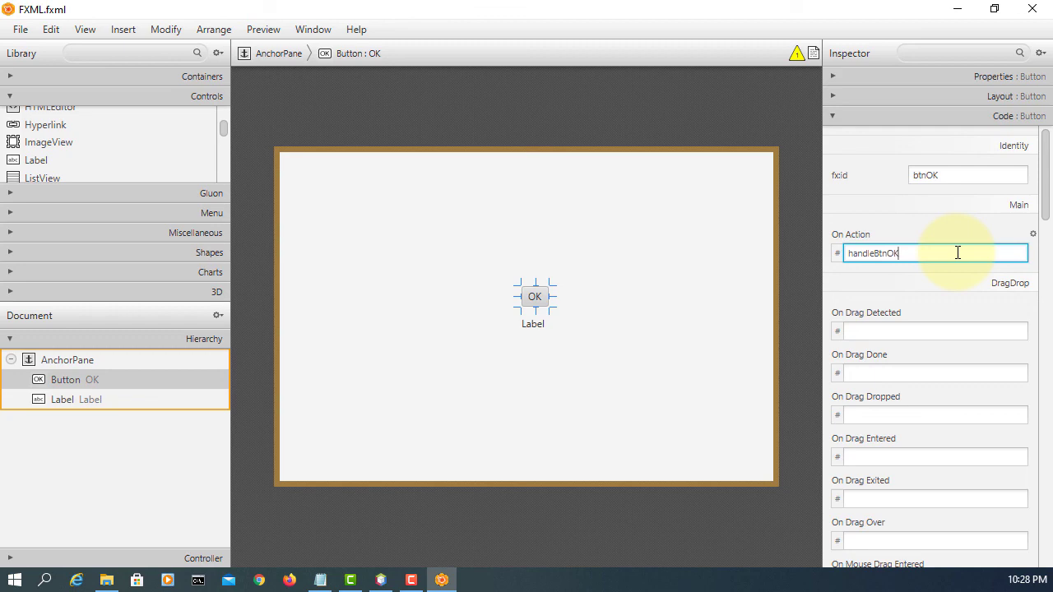
{"action": "key", "text": "Return"}
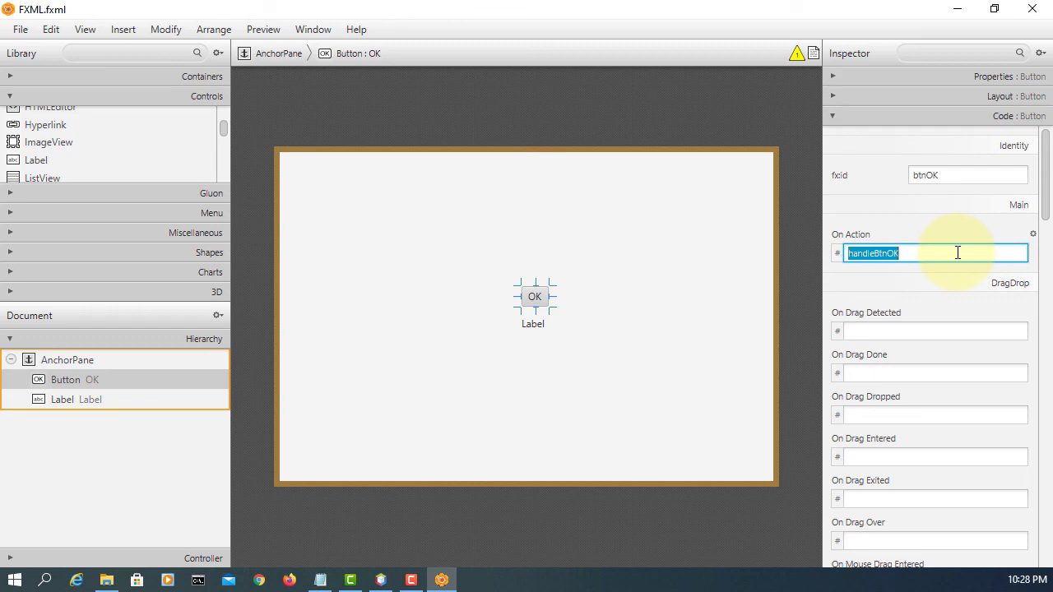
- Set the label's fx:id to lblOK and save the FXML file
{"action": "left_click", "coordinate": [533, 327]}
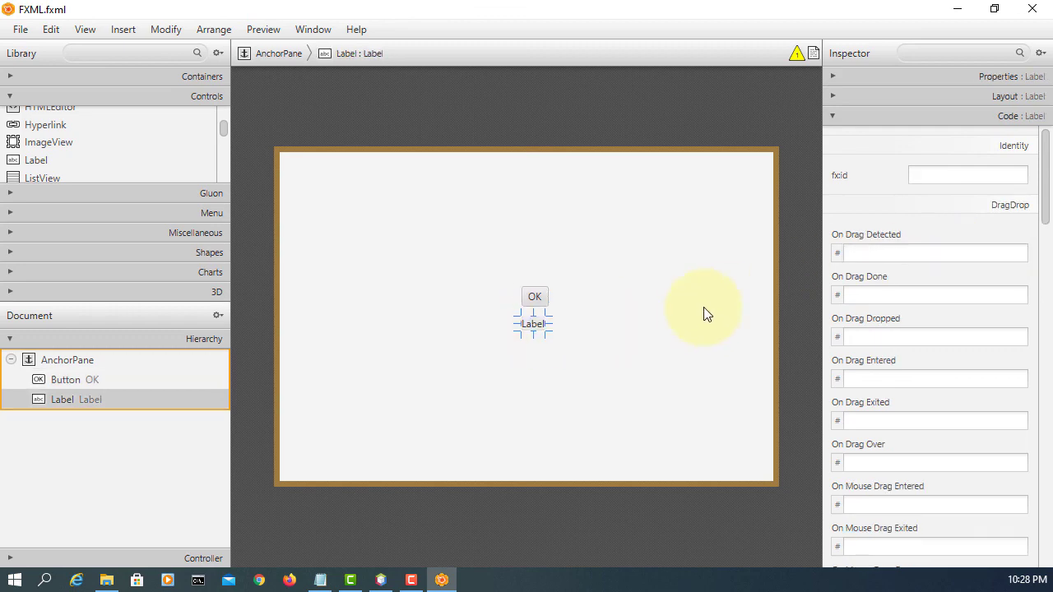
{"action": "left_click", "coordinate": [938, 169]}
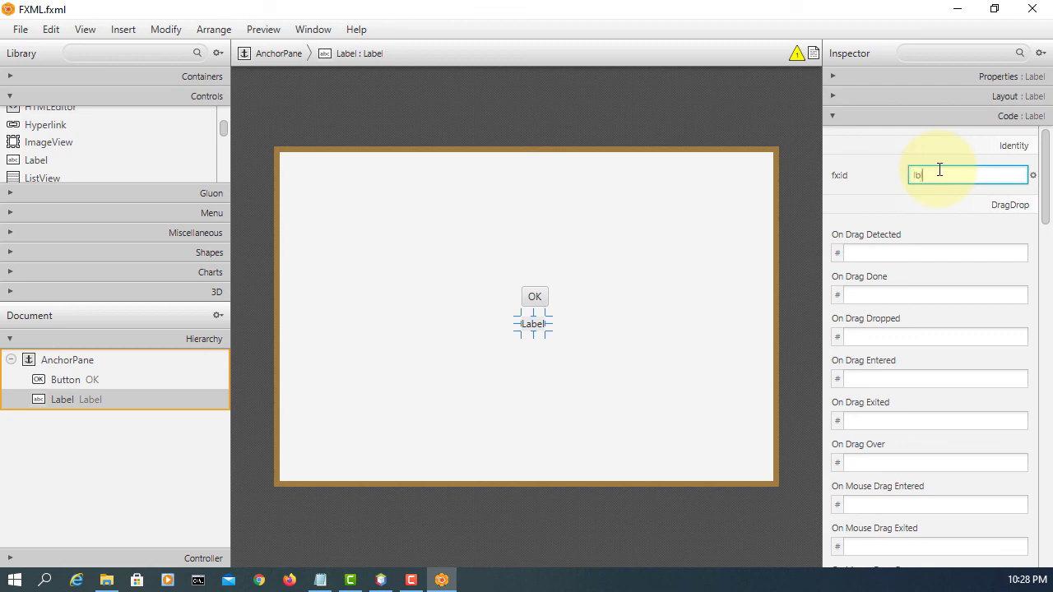
{"action": "type", "text": "lblOK"}
{"action": "key", "text": "Return"}
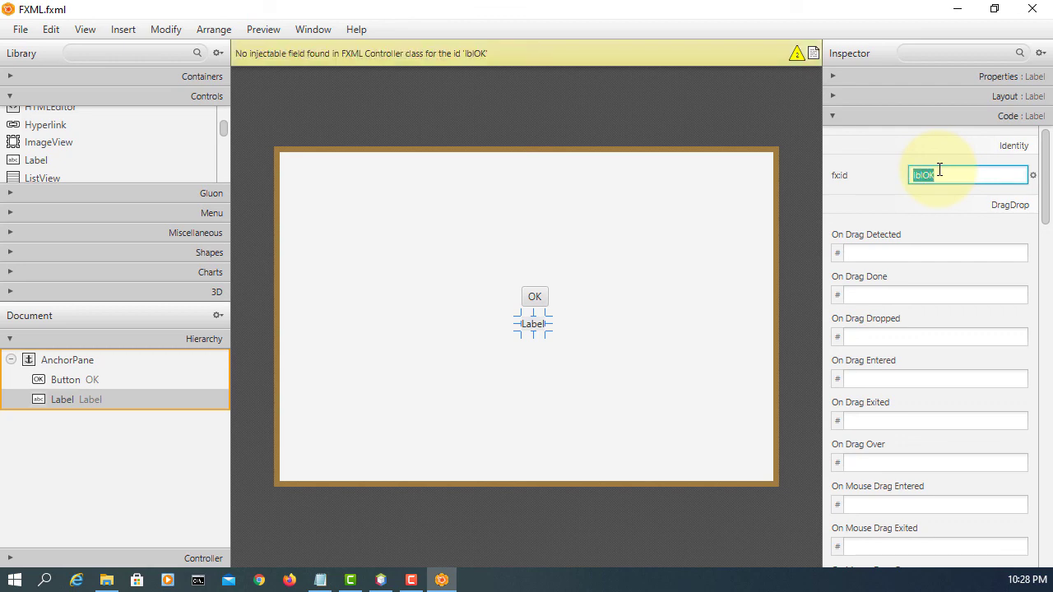
{"action": "left_click", "coordinate": [19, 29]}
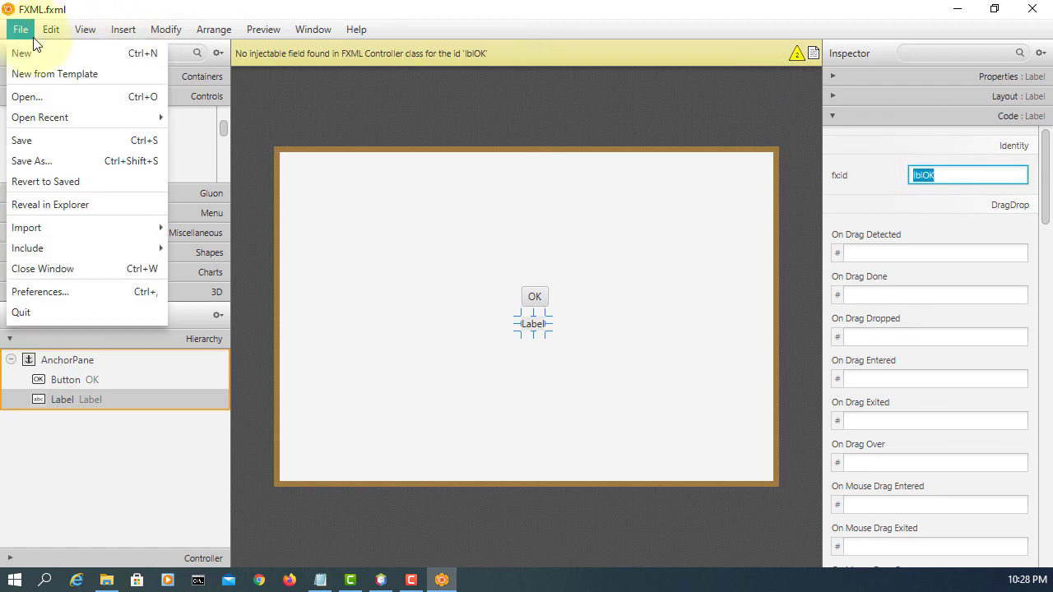
{"action": "left_click", "coordinate": [36, 148]}
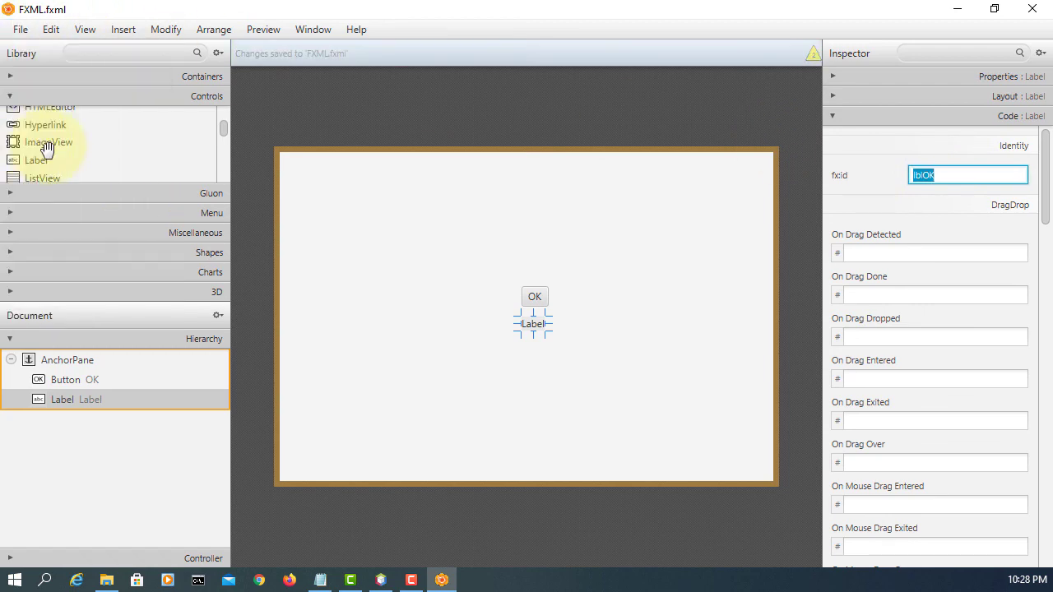
- Switch back to NetBeans and regenerate the controller code from FXML.fxml
{"action": "left_click", "coordinate": [957, 9]}
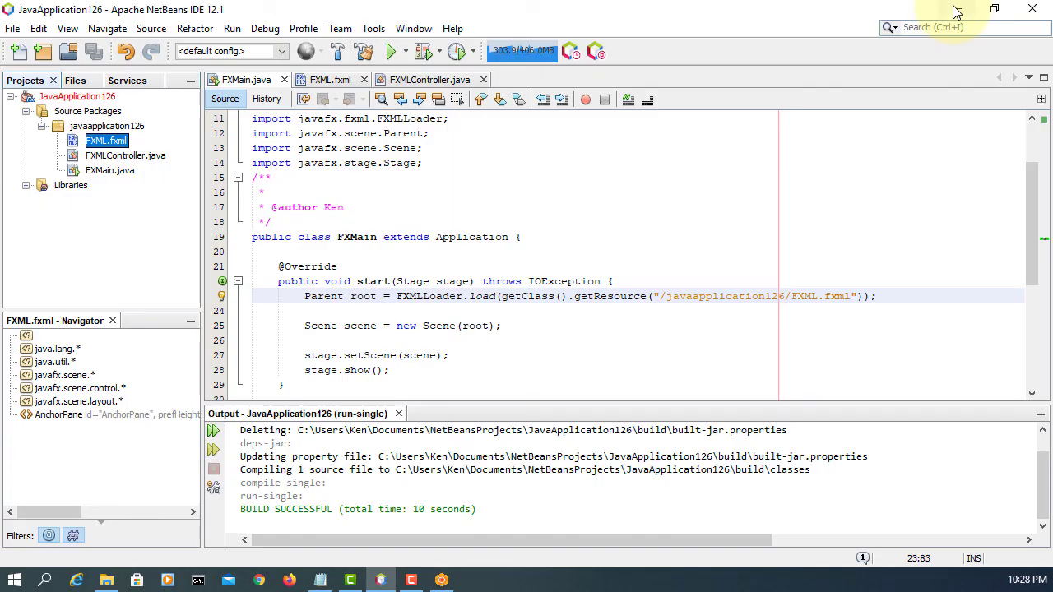
{"action": "right_click", "coordinate": [124, 139]}
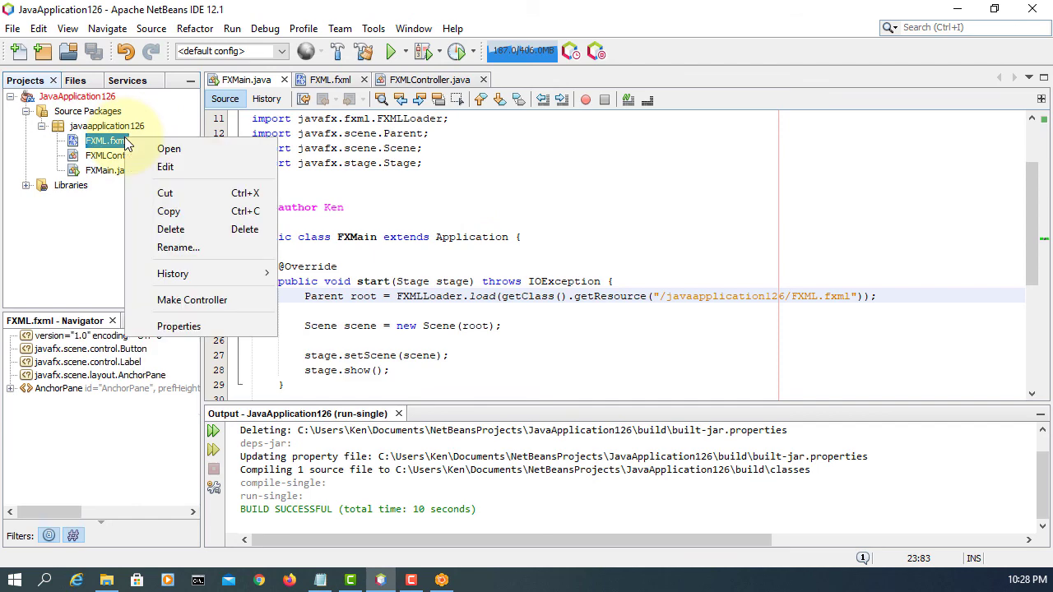
{"action": "left_click", "coordinate": [216, 301]}
- Add lblOK.setText("OK button is clicked!"); to the body of the handleBtnOK method in FXMLController.java
{"action": "scroll", "coordinate": [539, 317], "scroll_direction": "down", "scroll_amount": 6}
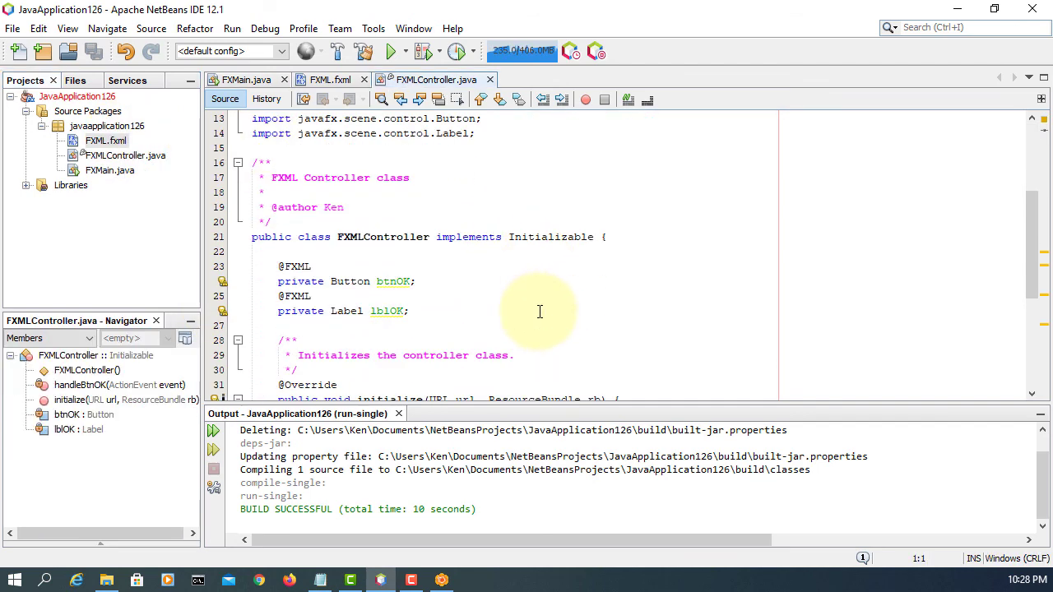
{"action": "scroll", "coordinate": [539, 311], "scroll_direction": "down", "scroll_amount": 2}
{"action": "left_click", "coordinate": [598, 306]}
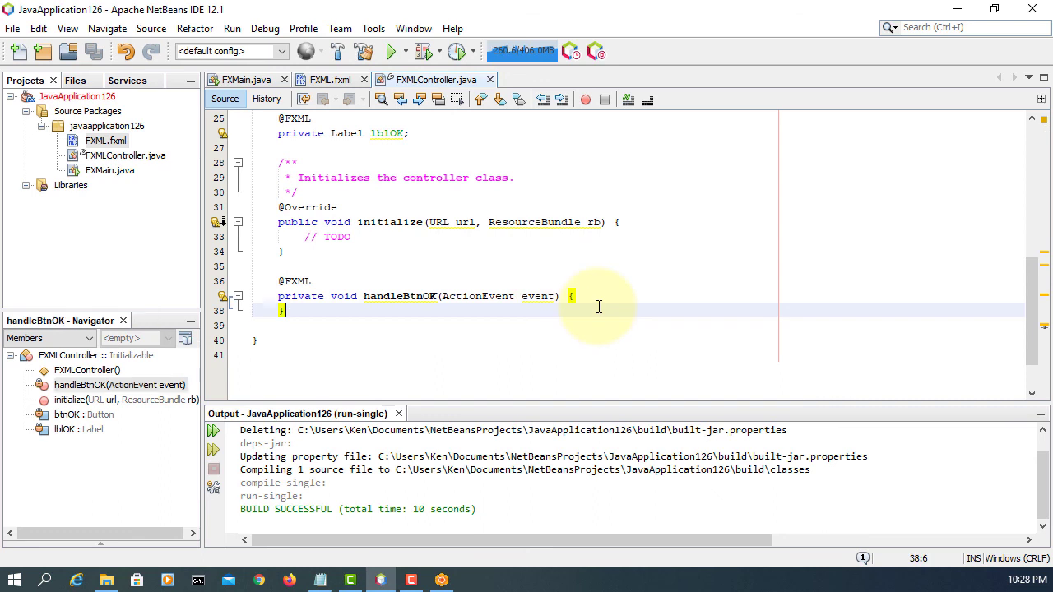
{"action": "key", "text": "End"}
{"action": "key", "text": "Return"}
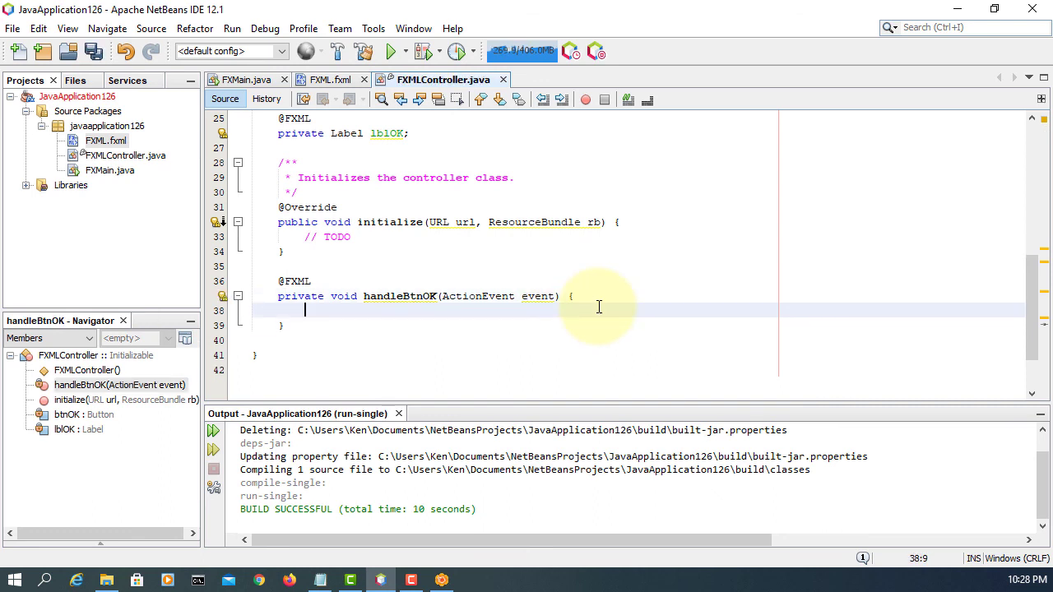
{"action": "type", "text": "lbl"}
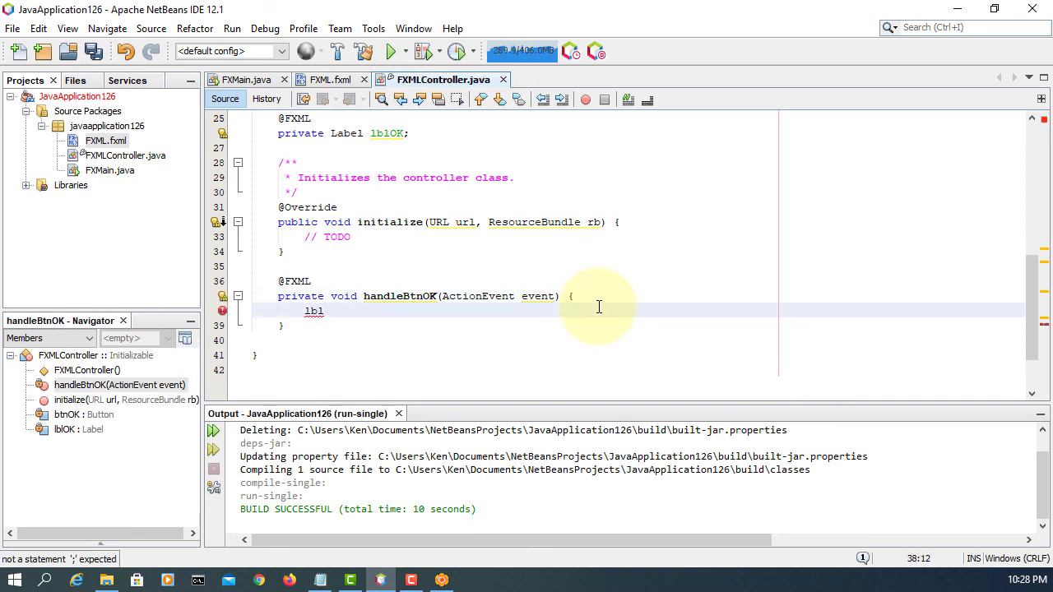
{"action": "type", "text": "OK.se"}
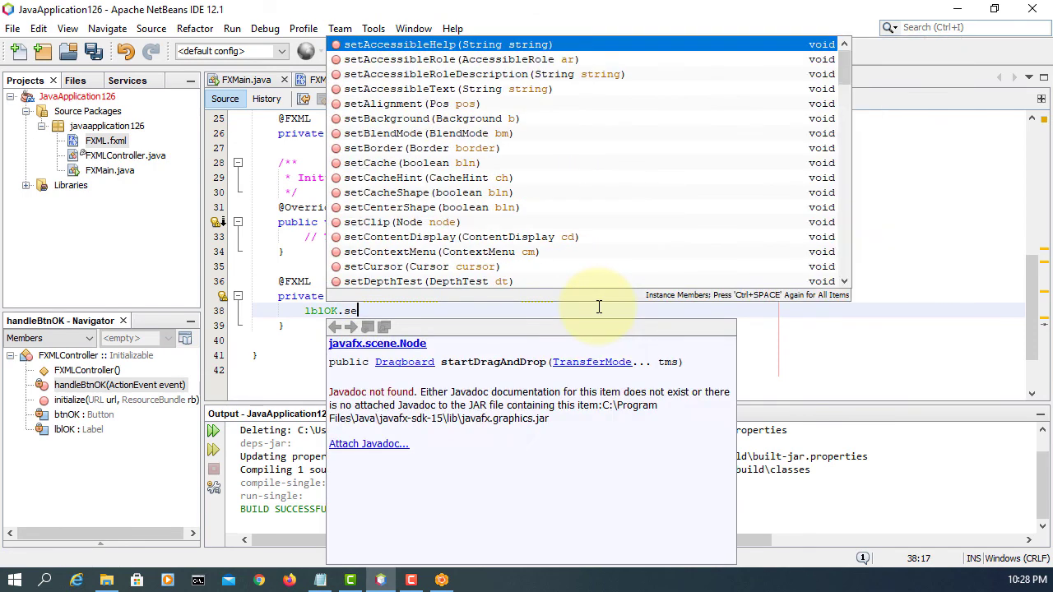
{"action": "type", "text": "tText"}
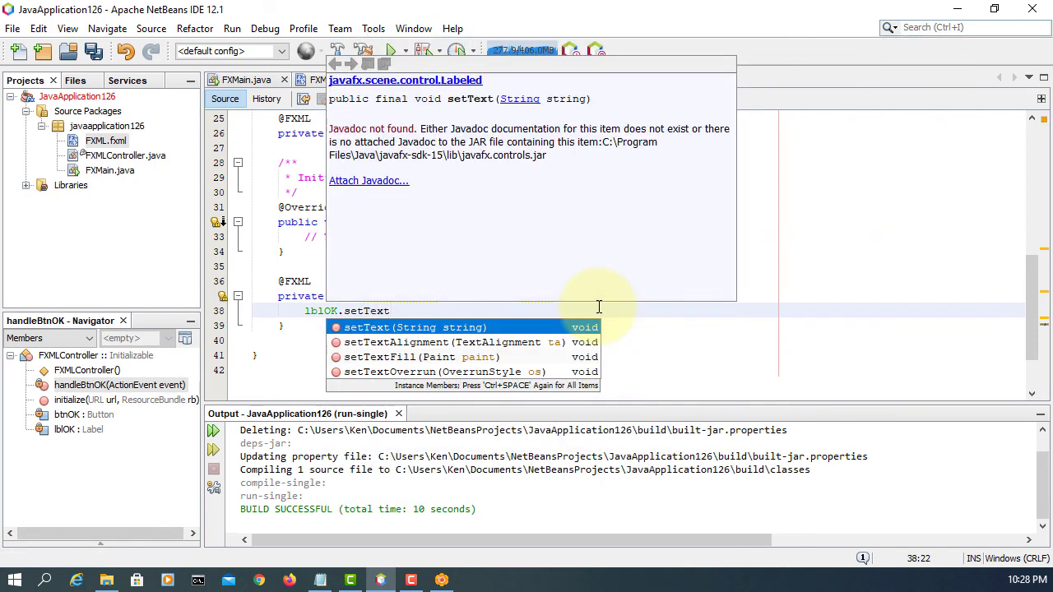
{"action": "key", "text": "Return"}
{"action": "type", "text": "\""}
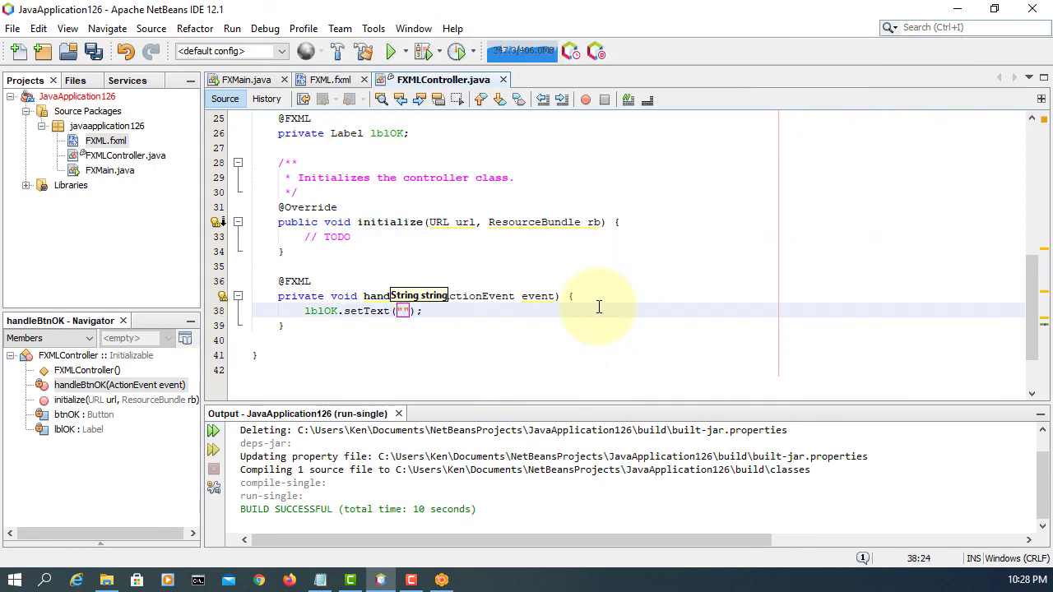
{"action": "type", "text": "OK button"}
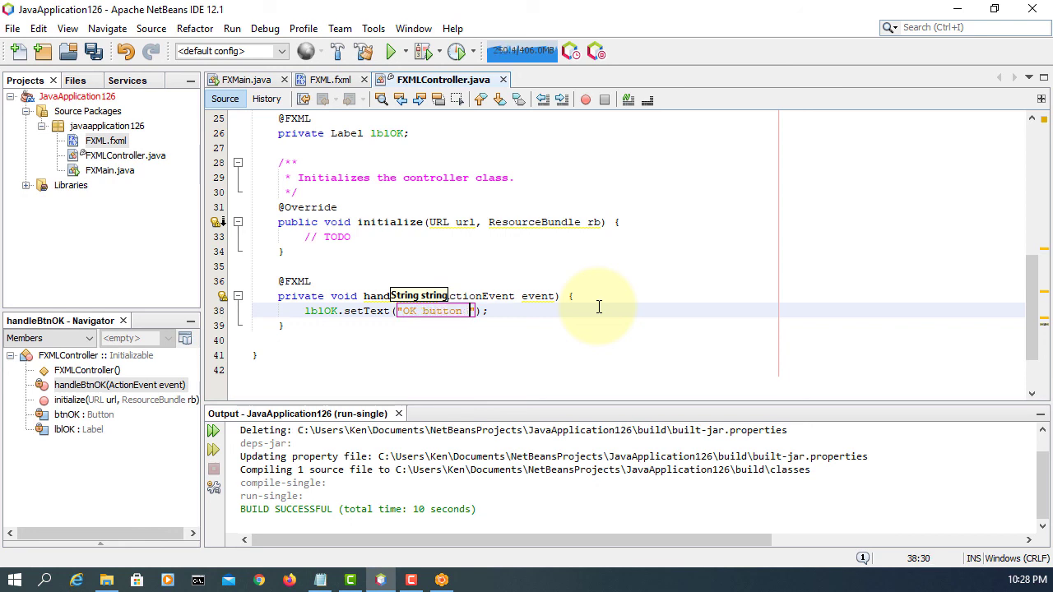
{"action": "type", "text": " is clicked!"}
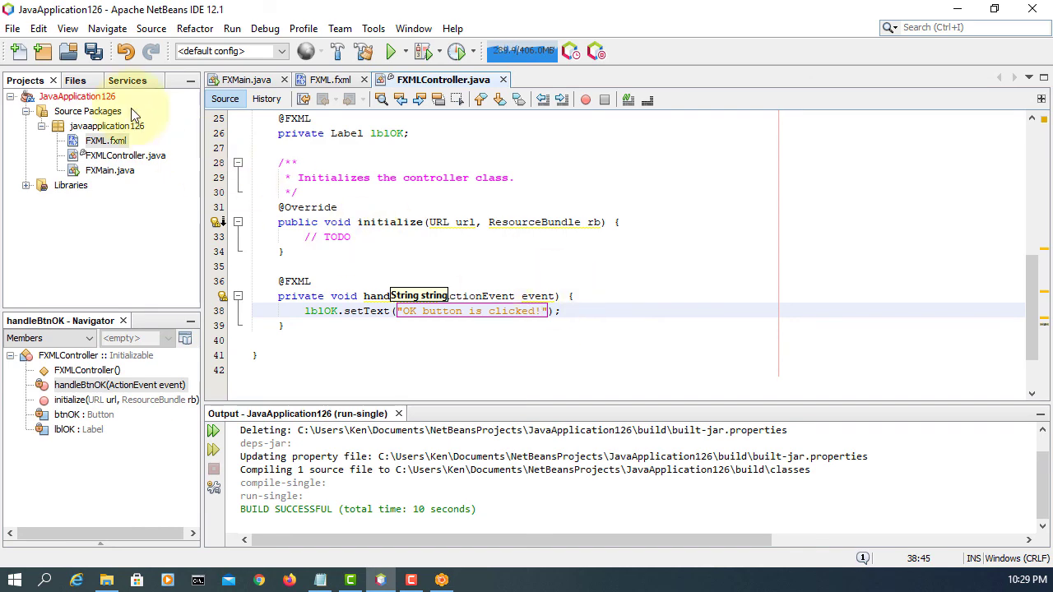
- Clean and build the JavaApplication126 project and check the build result in the output
{"action": "right_click", "coordinate": [99, 96]}
{"action": "left_click", "coordinate": [173, 156]}
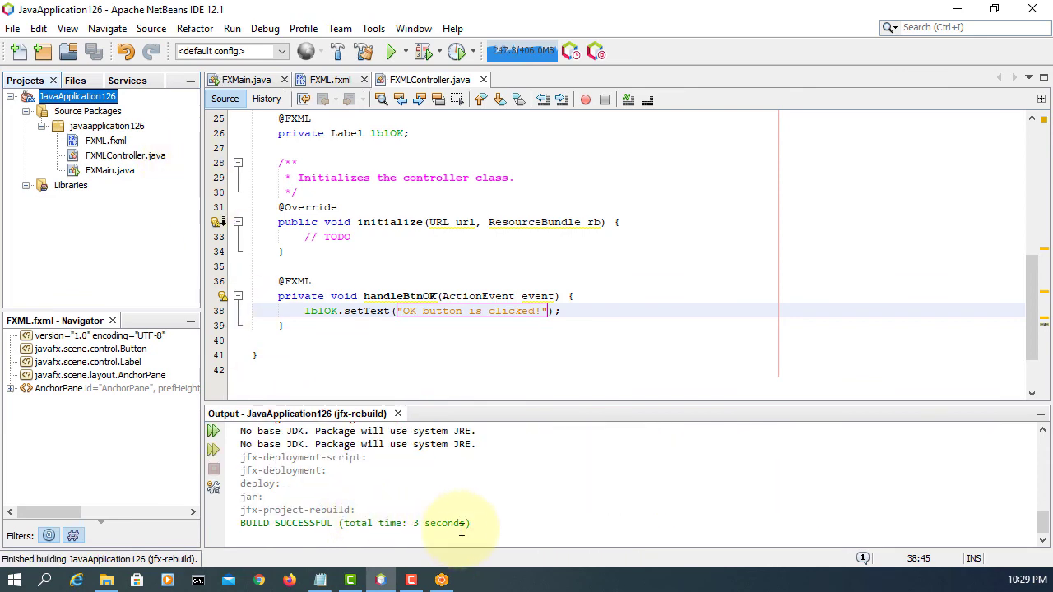
{"action": "left_click_drag", "start_coordinate": [472, 524], "coordinate": [240, 524]}
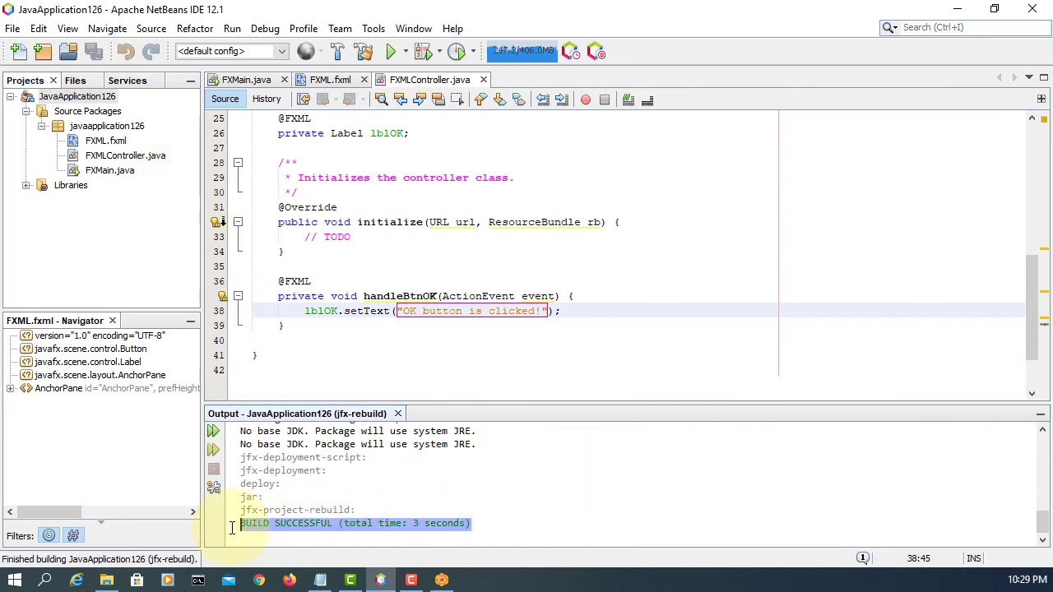
- Run FXMain.java and test the OK button in the application window
{"action": "left_click", "coordinate": [113, 170]}
{"action": "right_click", "coordinate": [112, 168]}
{"action": "left_click", "coordinate": [184, 245]}
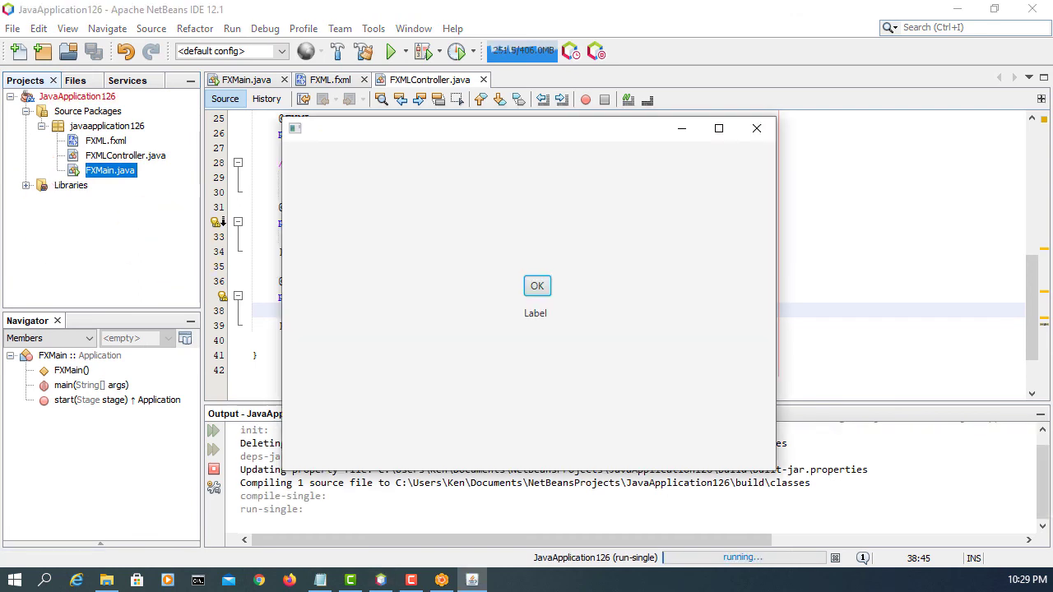
{"action": "left_click", "coordinate": [543, 286]}
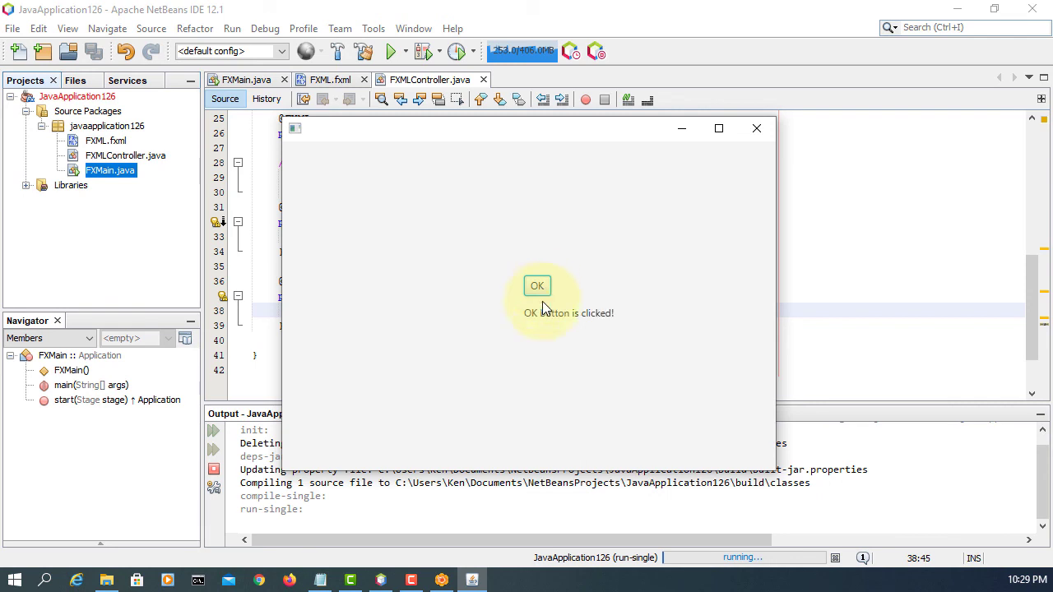